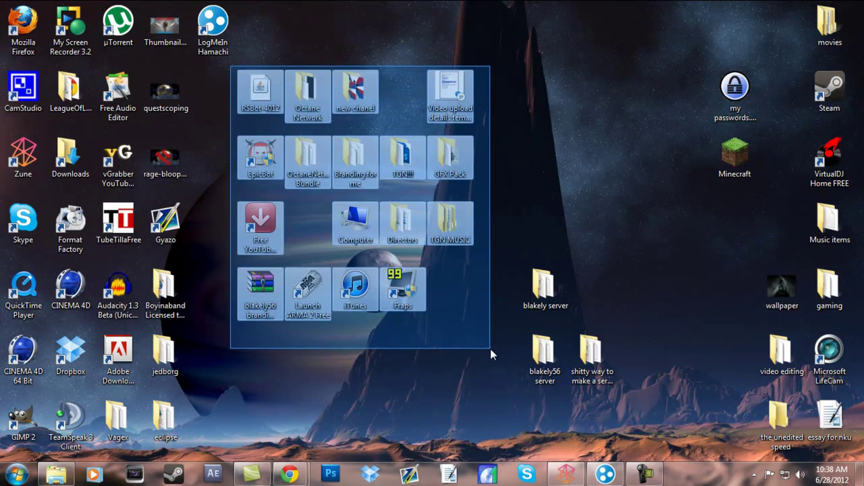
Repeatedly select and deselect the block of 17 middle desktop icons.
{"action": "left_click", "coordinate": [488, 340]}
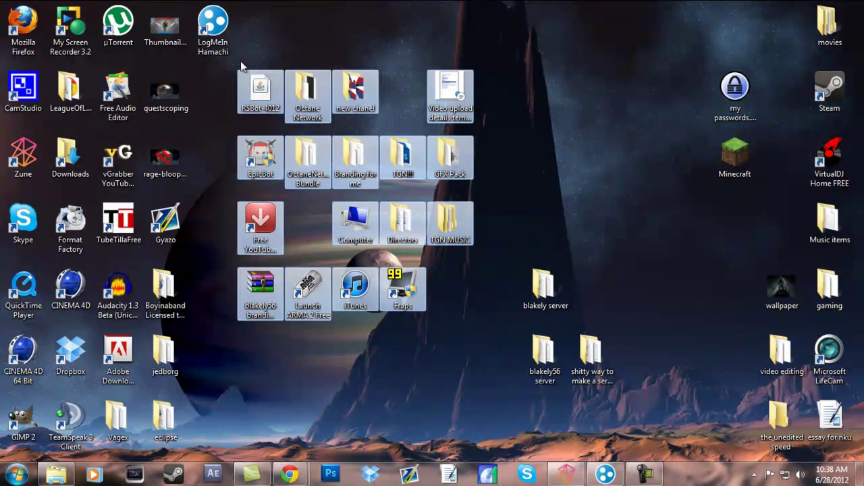
{"action": "left_click", "coordinate": [394, 57]}
{"action": "left_click_drag", "start_coordinate": [486, 60], "coordinate": [228, 331]}
{"action": "left_click", "coordinate": [477, 358]}
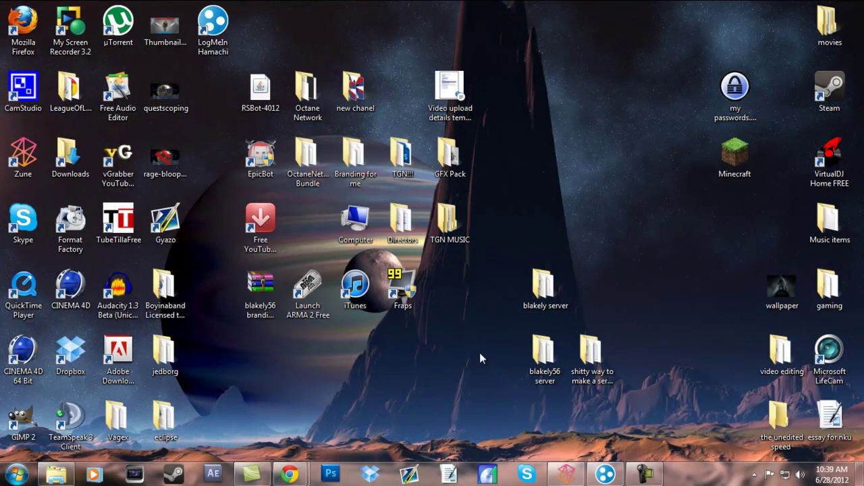
{"action": "left_click_drag", "start_coordinate": [476, 335], "coordinate": [512, 322]}
{"action": "left_click", "coordinate": [422, 290]}
{"action": "left_click_drag", "start_coordinate": [482, 321], "coordinate": [225, 12]}
{"action": "left_click_drag", "start_coordinate": [484, 376], "coordinate": [271, 100]}
{"action": "left_click", "coordinate": [214, 115]}
{"action": "left_click_drag", "start_coordinate": [469, 356], "coordinate": [272, 112]}
{"action": "left_click", "coordinate": [261, 58]}
{"action": "left_click_drag", "start_coordinate": [252, 54], "coordinate": [490, 366]}
{"action": "left_click", "coordinate": [490, 362]}
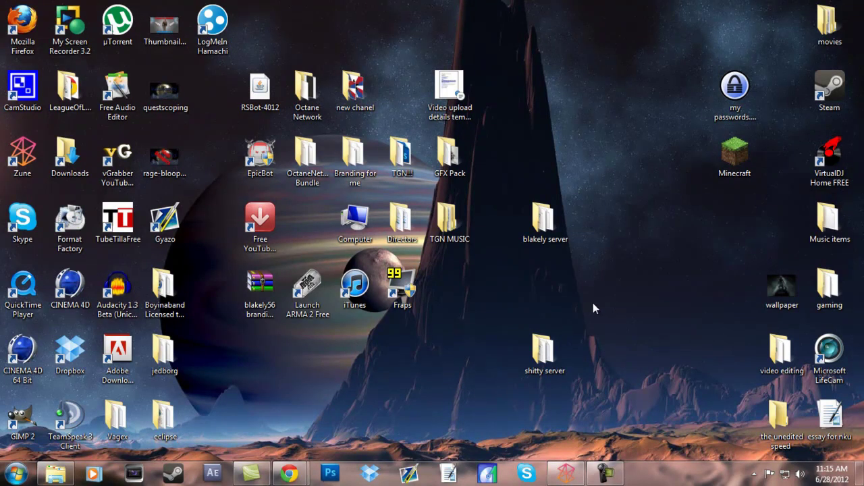
{"action": "left_click_drag", "start_coordinate": [613, 432], "coordinate": [580, 404]}
{"action": "left_click_drag", "start_coordinate": [578, 365], "coordinate": [223, 78]}
{"action": "left_click", "coordinate": [225, 77]}
{"action": "left_click", "coordinate": [475, 344]}
{"action": "left_click", "coordinate": [219, 95]}
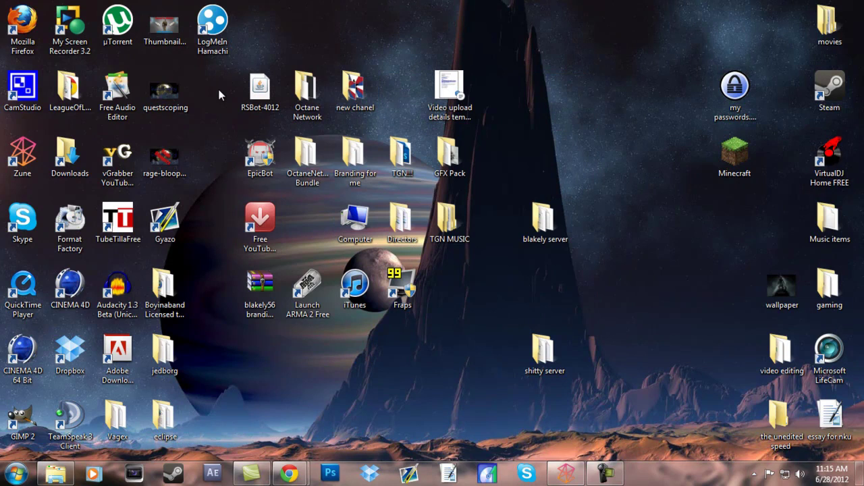
{"action": "left_click_drag", "start_coordinate": [597, 324], "coordinate": [230, 69]}
{"action": "left_click", "coordinate": [291, 354]}
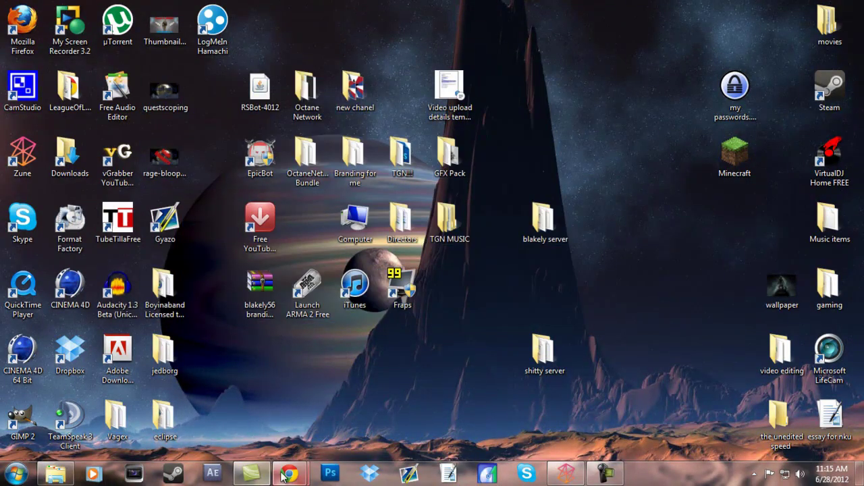
{"action": "left_click", "coordinate": [251, 472]}
{"action": "left_click", "coordinate": [252, 473]}
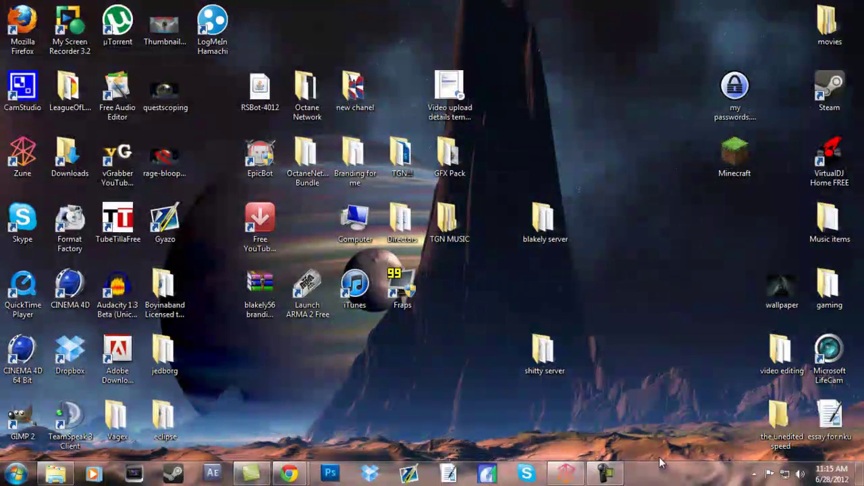
{"action": "mouse_move", "coordinate": [615, 476]}
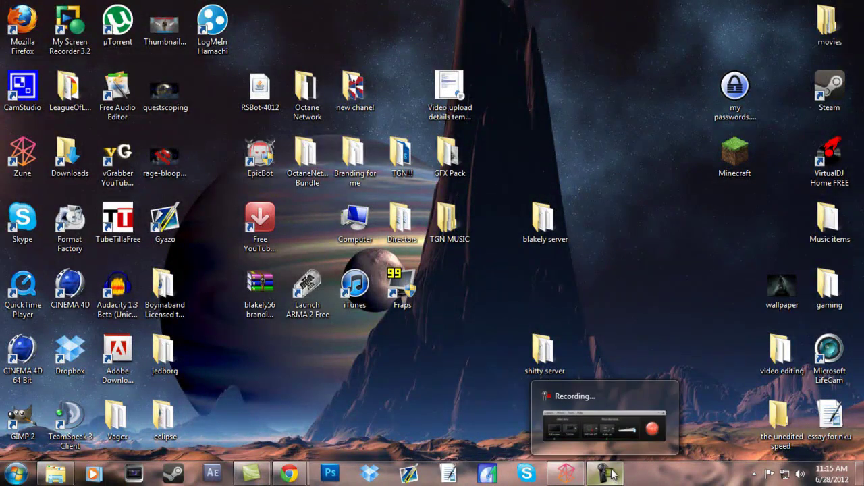
{"action": "left_click", "coordinate": [642, 429]}
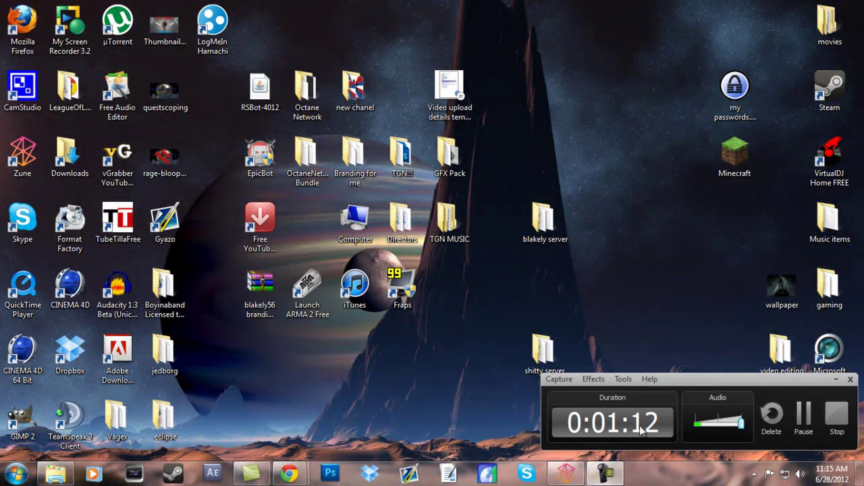
{"action": "left_click", "coordinate": [837, 414]}
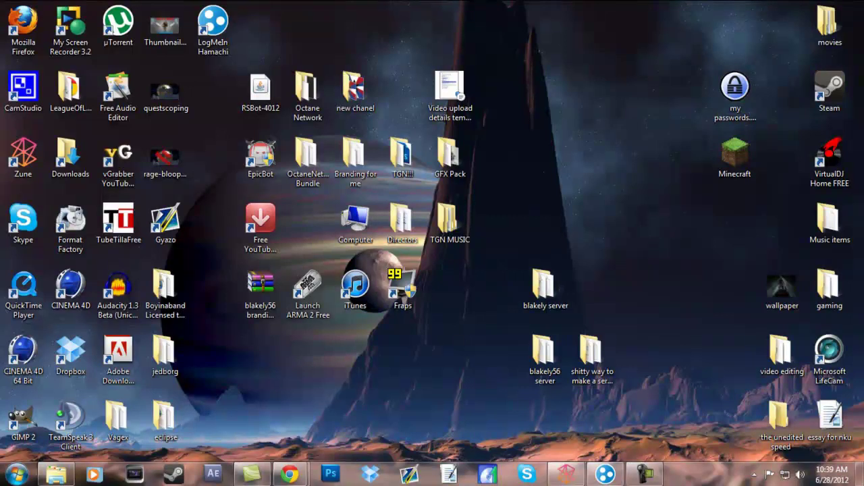
Switch among the Bukkit server setup, LogMeIn Hamachi download and Bukkit Plugin List tabs.
{"action": "mouse_move", "coordinate": [289, 474]}
{"action": "left_click", "coordinate": [320, 414]}
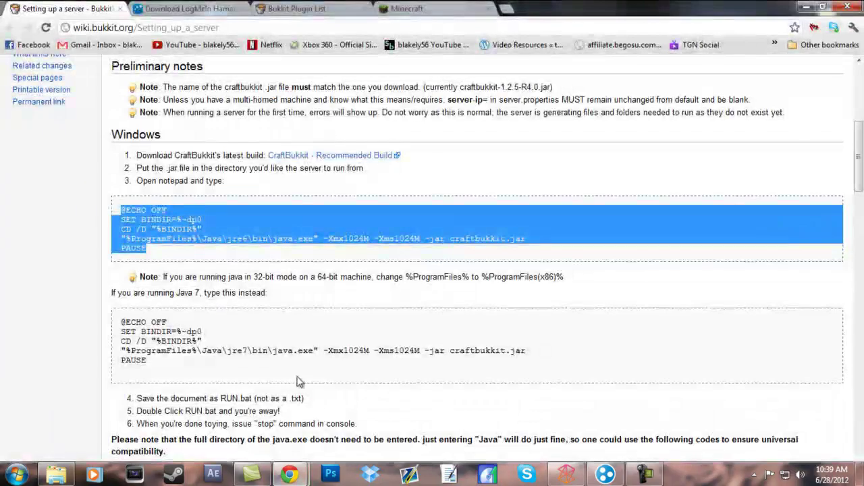
{"action": "left_click", "coordinate": [205, 124]}
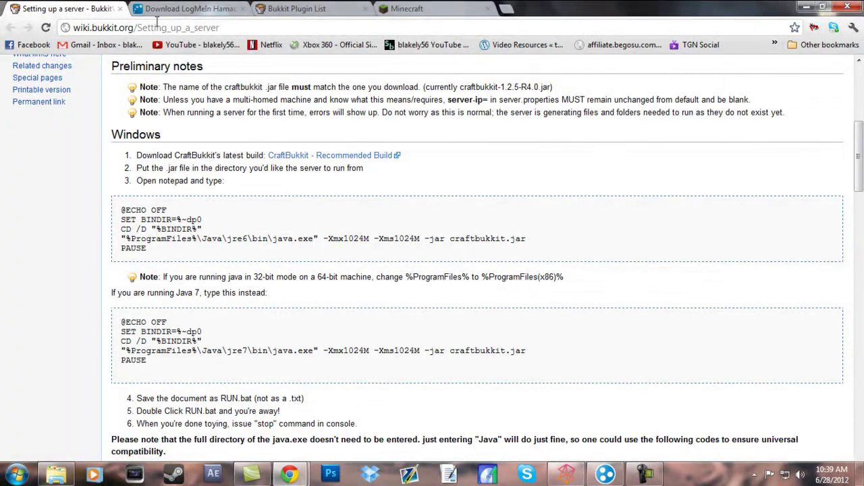
{"action": "left_click", "coordinate": [126, 30]}
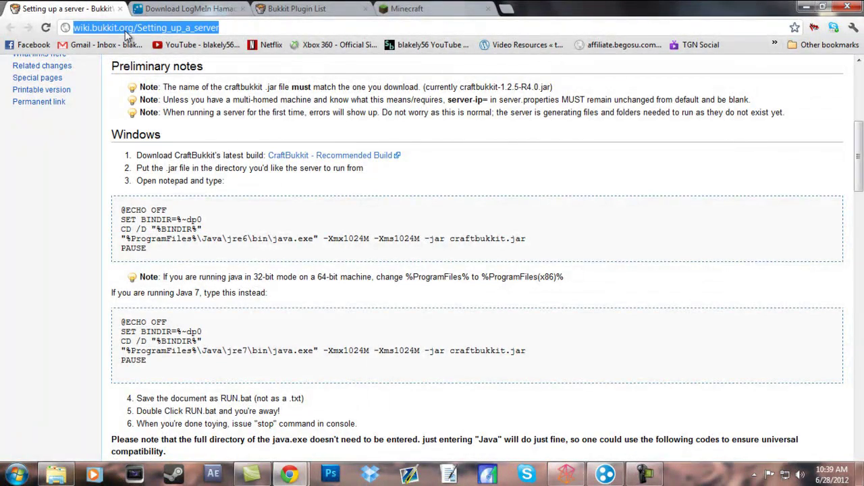
{"action": "left_click", "coordinate": [174, 8]}
{"action": "left_click", "coordinate": [267, 8]}
{"action": "left_click", "coordinate": [264, 30]}
{"action": "left_click", "coordinate": [186, 9]}
{"action": "left_click", "coordinate": [297, 8]}
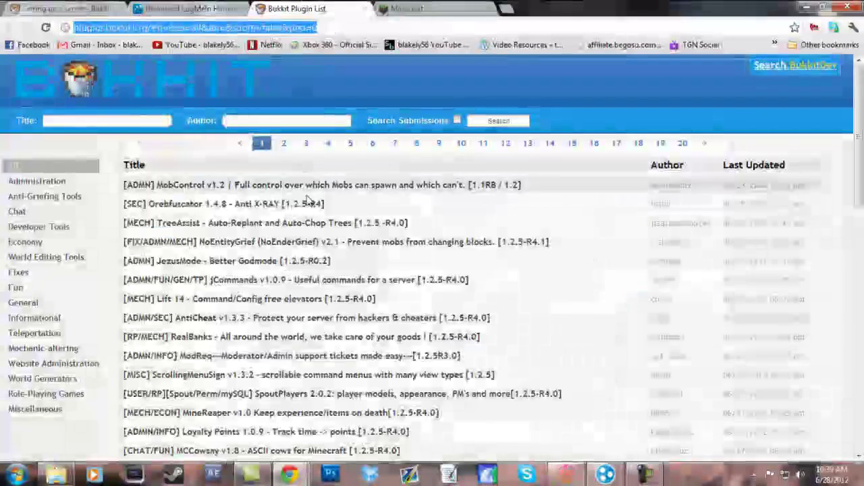
Open and close the jCommands plugin thread, then return to the Bukkit setup page.
{"action": "left_click", "coordinate": [370, 280]}
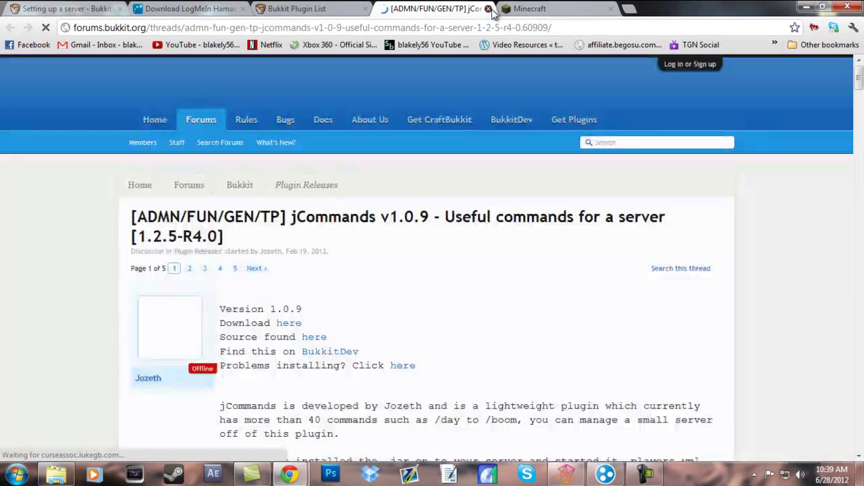
{"action": "left_click", "coordinate": [487, 9]}
{"action": "left_click", "coordinate": [205, 8]}
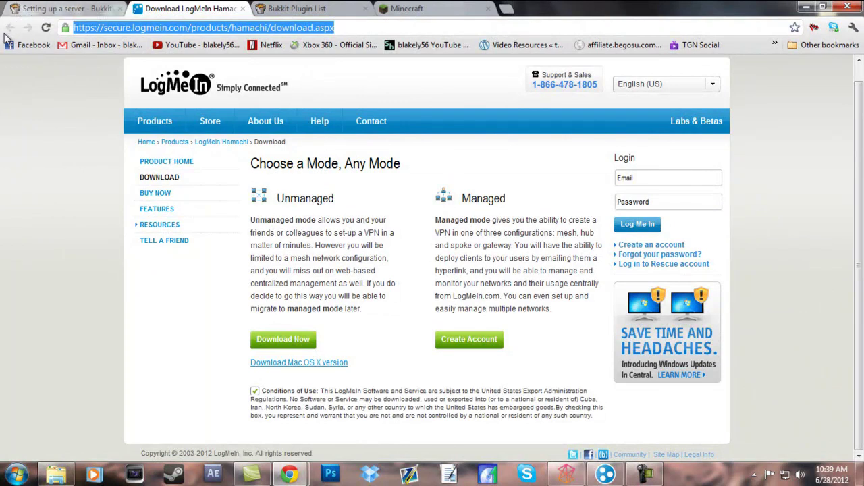
{"action": "left_click", "coordinate": [56, 7]}
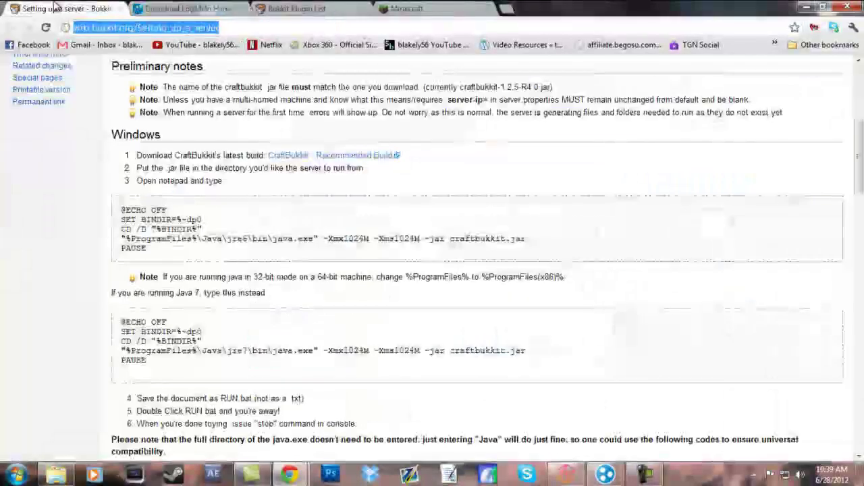
Scroll up and down through the Bukkit server setup page.
{"action": "left_click", "coordinate": [232, 169]}
{"action": "scroll", "coordinate": [233, 173], "scroll_direction": "up", "scroll_amount": 2}
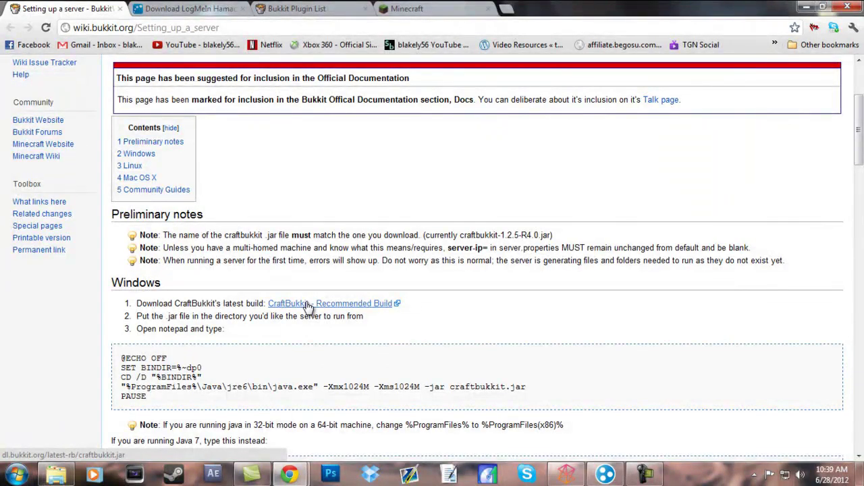
{"action": "scroll", "coordinate": [308, 306], "scroll_direction": "down", "scroll_amount": 8}
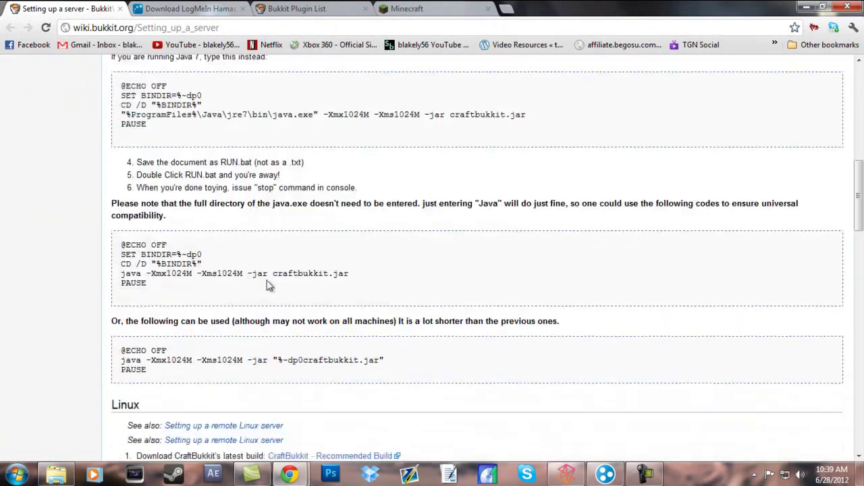
{"action": "scroll", "coordinate": [289, 292], "scroll_direction": "down", "scroll_amount": 5}
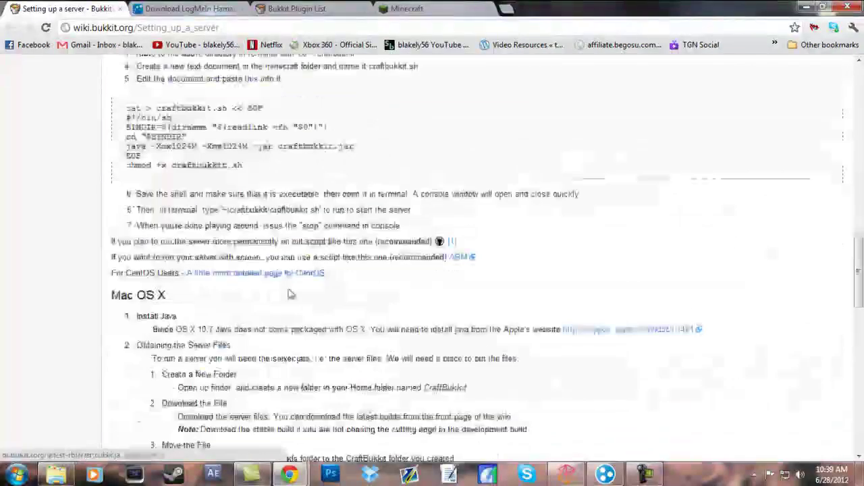
{"action": "scroll", "coordinate": [290, 292], "scroll_direction": "down", "scroll_amount": 1}
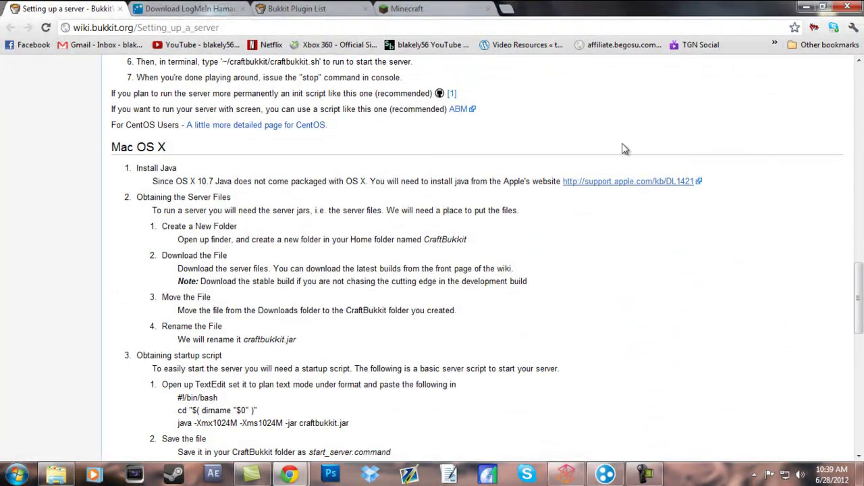
{"action": "scroll", "coordinate": [343, 312], "scroll_direction": "down", "scroll_amount": 11}
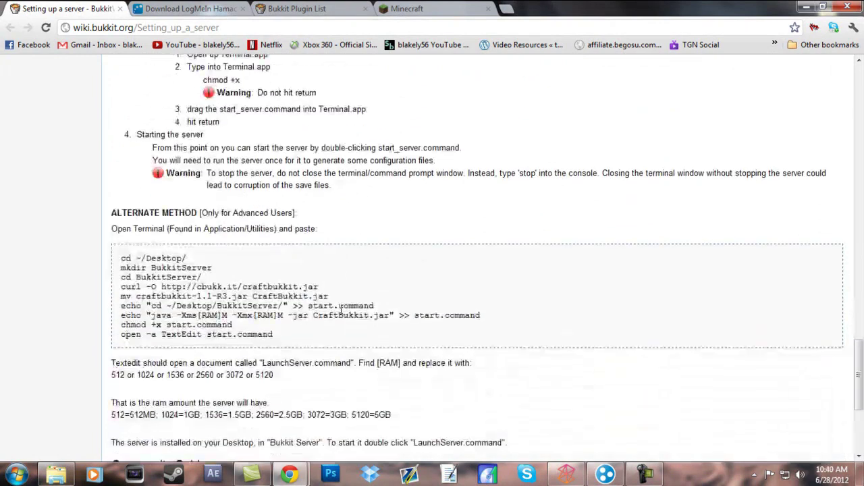
{"action": "scroll", "coordinate": [343, 315], "scroll_direction": "up", "scroll_amount": 15}
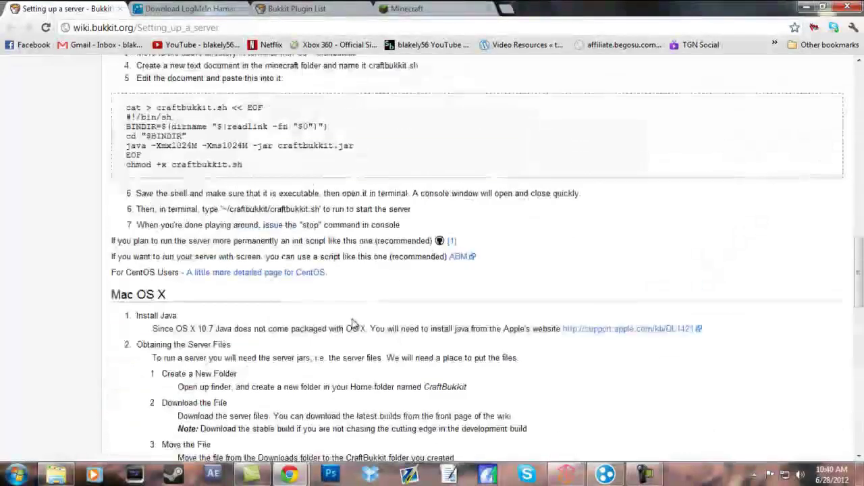
{"action": "scroll", "coordinate": [356, 324], "scroll_direction": "up", "scroll_amount": 3}
{"action": "scroll", "coordinate": [356, 325], "scroll_direction": "down", "scroll_amount": 2}
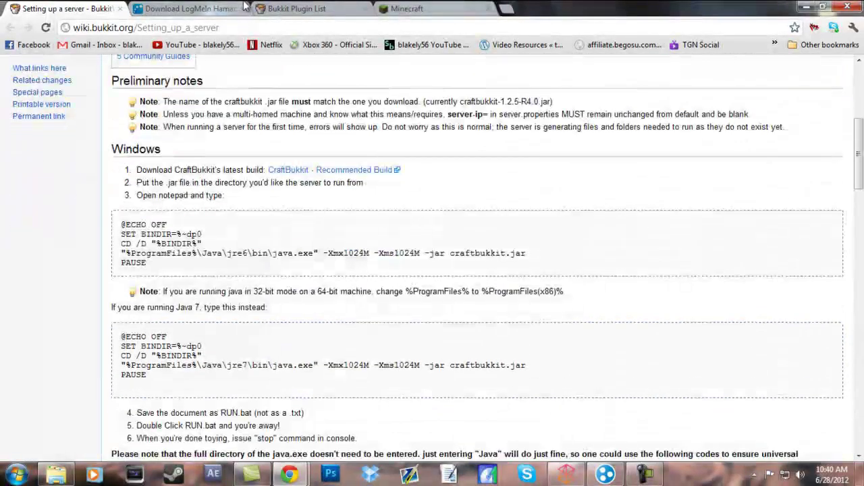
Check the Hamachi download page, return to the Bukkit setup page, and minimize Chrome.
{"action": "left_click", "coordinate": [203, 8]}
{"action": "left_click", "coordinate": [370, 257]}
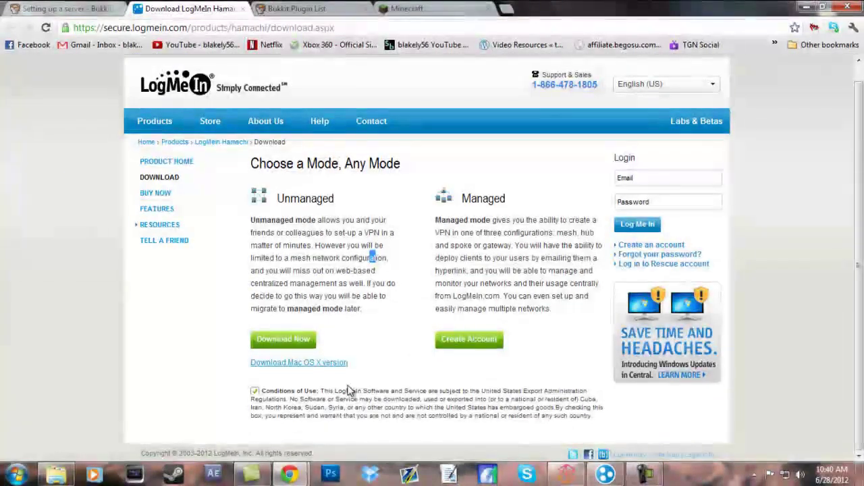
{"action": "left_click", "coordinate": [371, 329]}
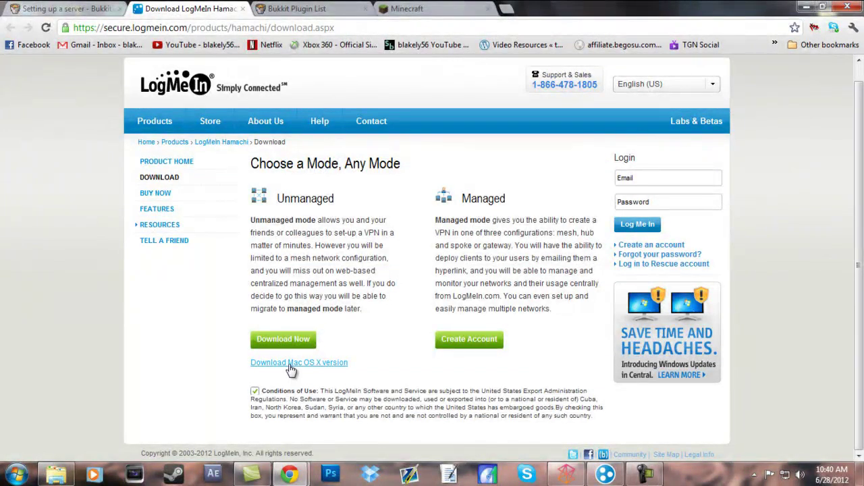
{"action": "left_click", "coordinate": [67, 8]}
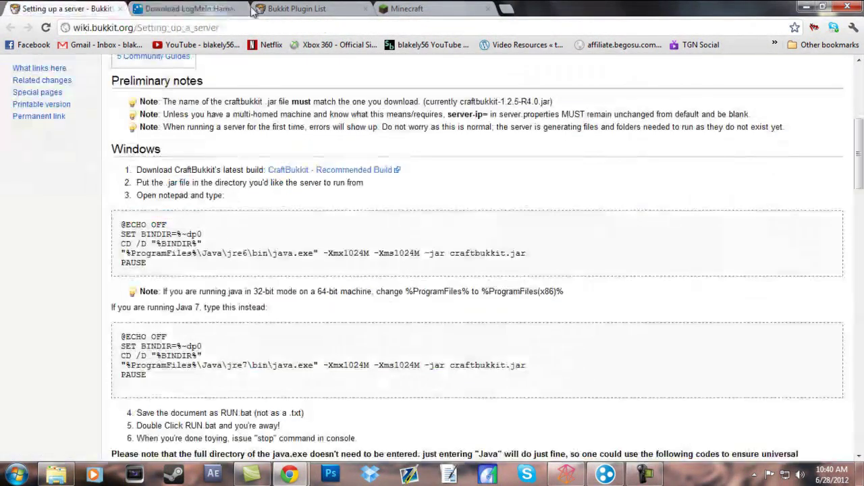
{"action": "left_click", "coordinate": [813, 8]}
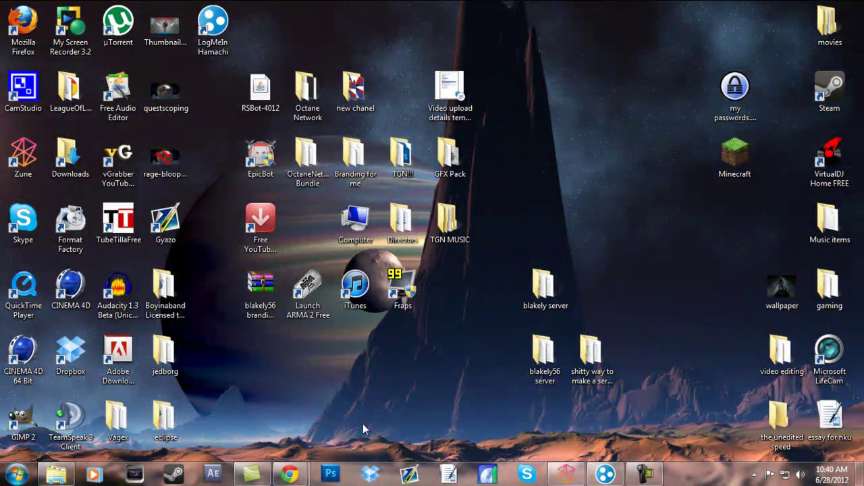
Create a new folder on the desktop.
{"action": "right_click", "coordinate": [597, 208]}
{"action": "mouse_move", "coordinate": [655, 326]}
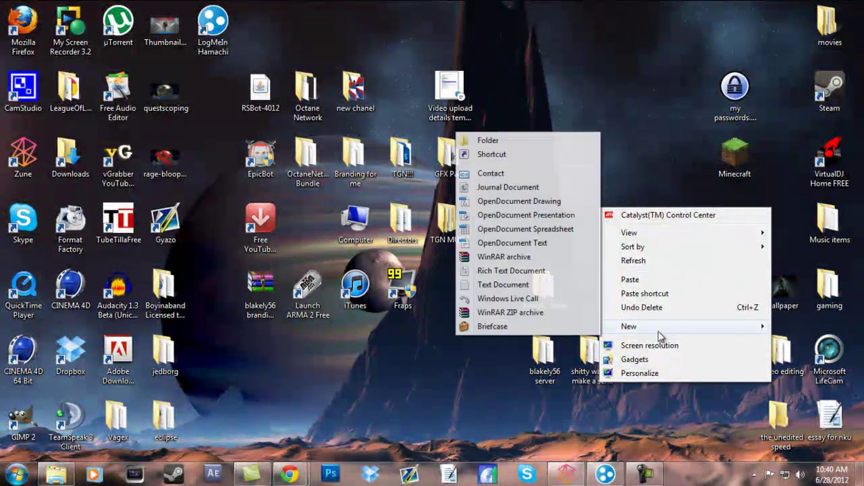
{"action": "left_click", "coordinate": [488, 140]}
Delete the blakely56 server and blakely server folders, dismissing the folder-in-use error.
{"action": "left_click", "coordinate": [560, 365]}
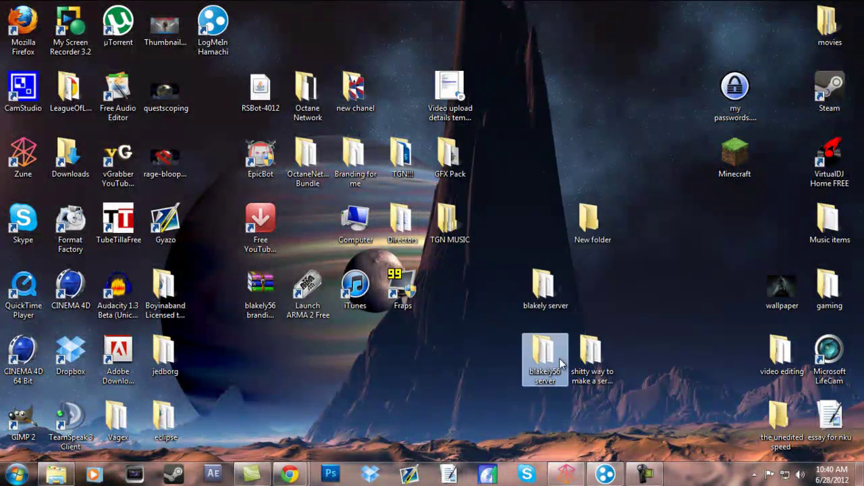
{"action": "key", "text": "Delete"}
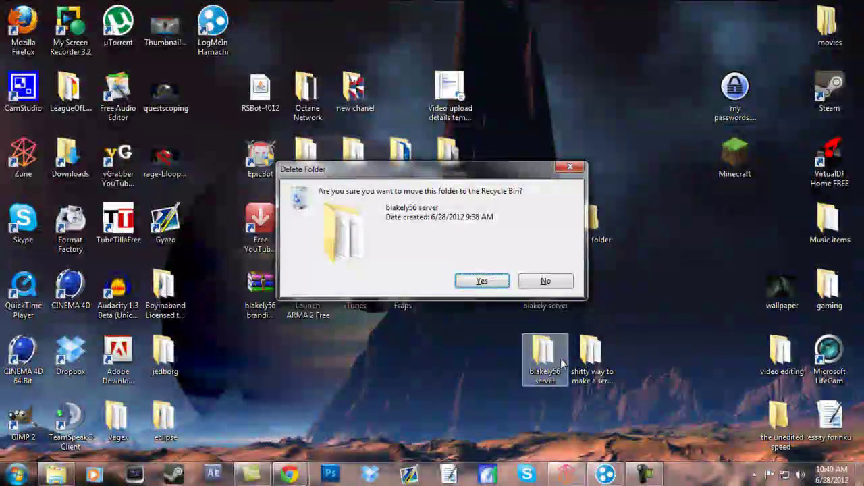
{"action": "key", "text": "Return"}
{"action": "left_click", "coordinate": [549, 291]}
{"action": "key", "text": "Delete"}
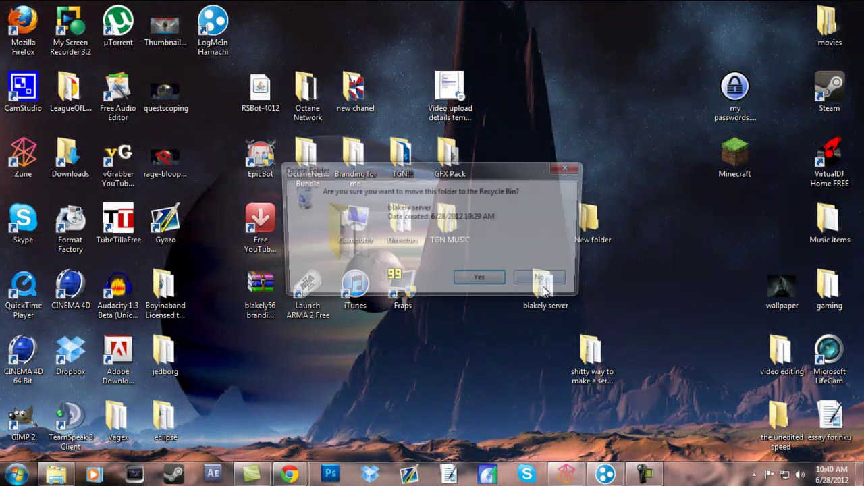
{"action": "key", "text": "Return"}
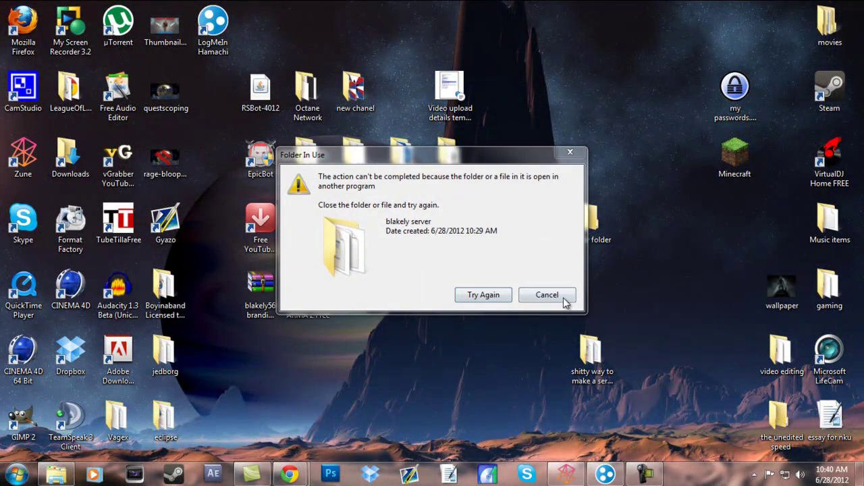
{"action": "left_click", "coordinate": [569, 294]}
Rename the New folder to 'blakely56 server'.
{"action": "left_click", "coordinate": [605, 220]}
{"action": "right_click", "coordinate": [606, 220]}
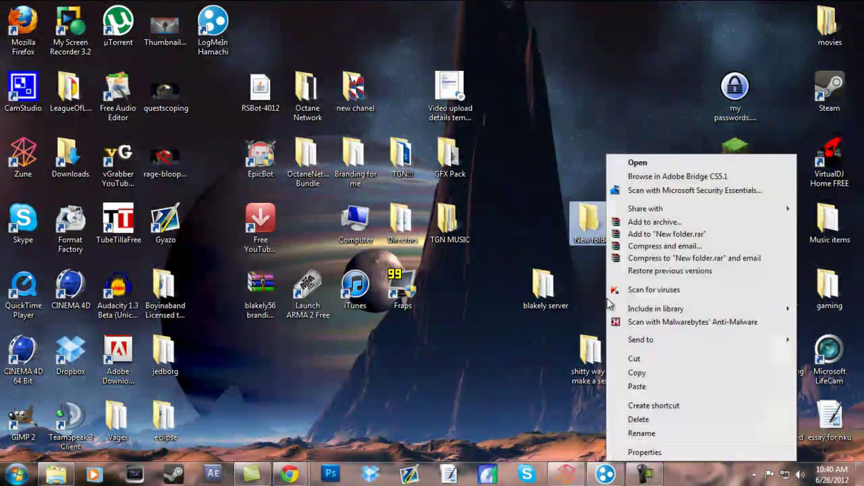
{"action": "left_click", "coordinate": [638, 432]}
{"action": "type", "text": "blakely56 server"}
{"action": "key", "text": "Return"}
Create a New Text Document inside blakely56 server and open it in Notepad.
{"action": "double_click", "coordinate": [581, 227]}
{"action": "right_click", "coordinate": [320, 182]}
{"action": "mouse_move", "coordinate": [363, 354]}
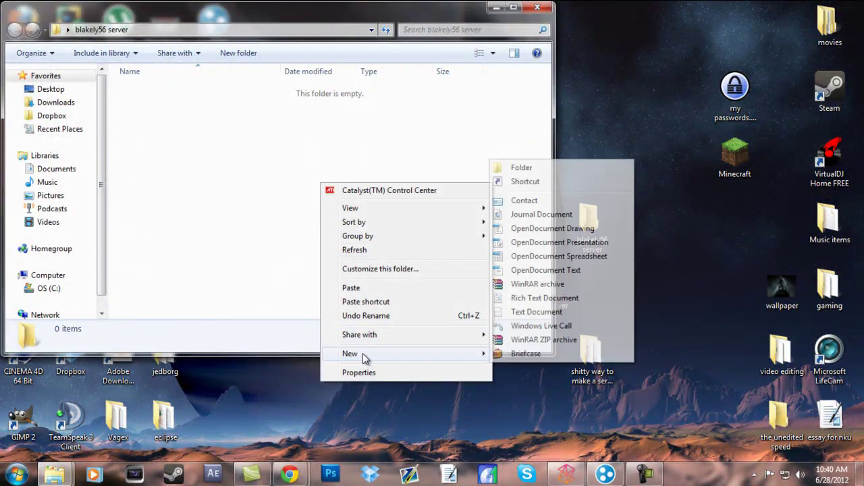
{"action": "left_click", "coordinate": [527, 312]}
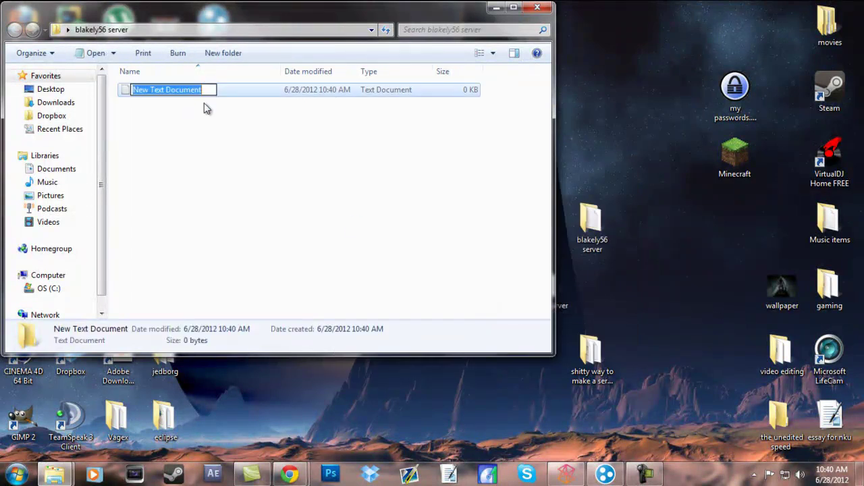
{"action": "double_click", "coordinate": [236, 91]}
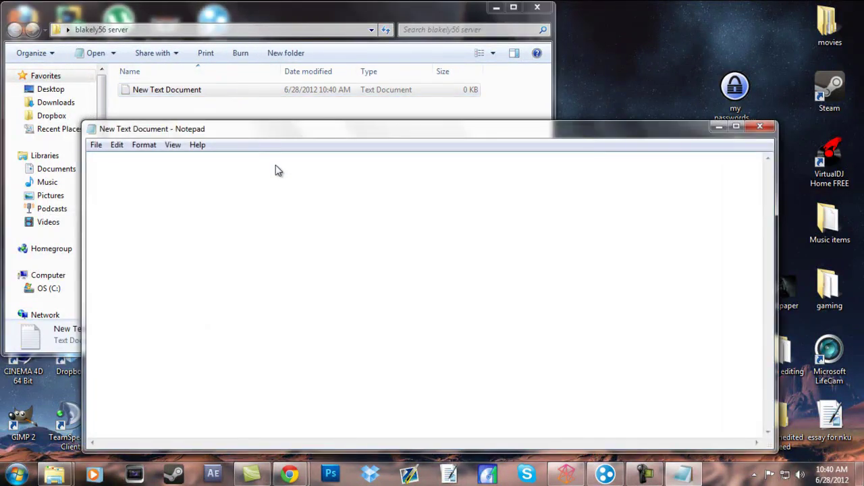
Bring the Bukkit wiki setup page forward and scroll to the Windows section.
{"action": "mouse_move", "coordinate": [318, 482]}
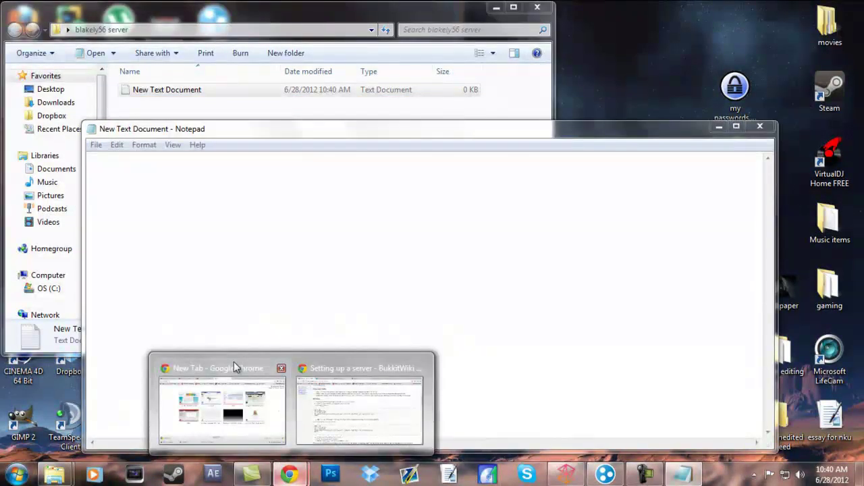
{"action": "left_click", "coordinate": [169, 376]}
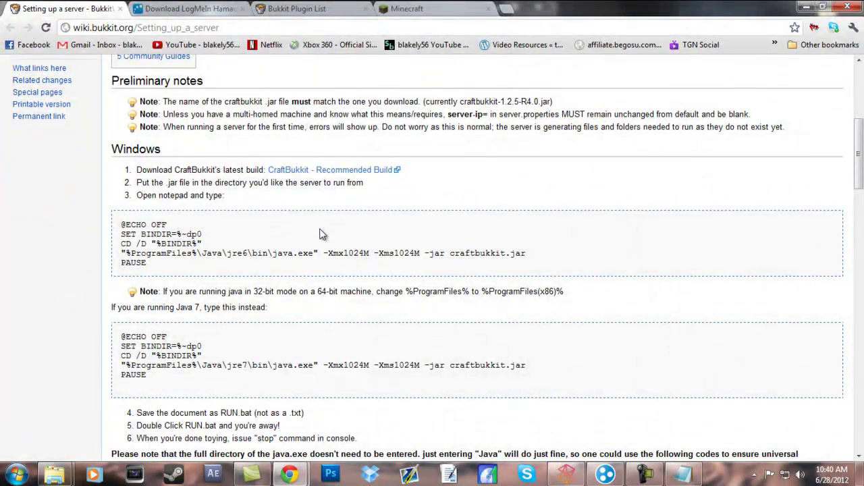
{"action": "scroll", "coordinate": [238, 208], "scroll_direction": "up", "scroll_amount": 2}
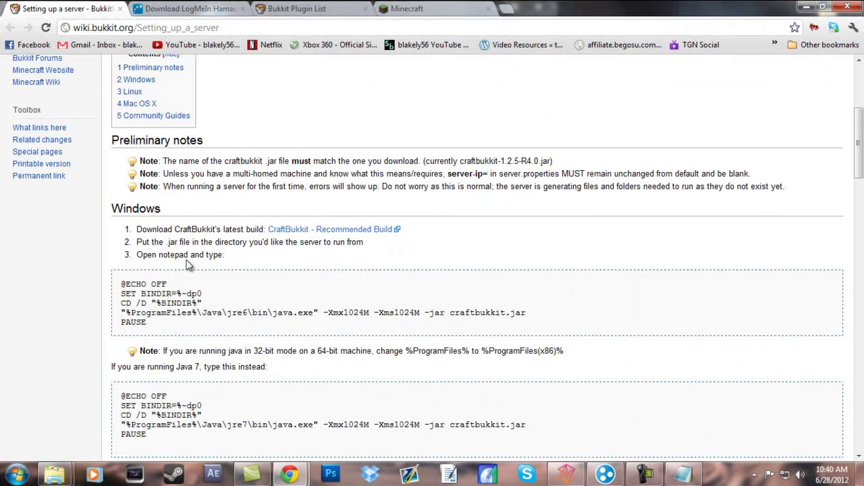
{"action": "scroll", "coordinate": [245, 289], "scroll_direction": "down", "scroll_amount": 6}
{"action": "scroll", "coordinate": [263, 427], "scroll_direction": "down", "scroll_amount": 10}
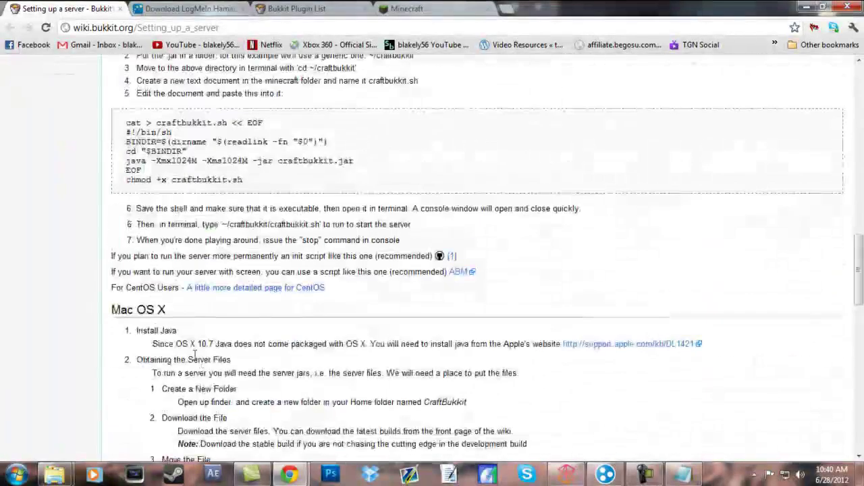
{"action": "scroll", "coordinate": [179, 338], "scroll_direction": "up", "scroll_amount": 14}
{"action": "scroll", "coordinate": [179, 338], "scroll_direction": "up", "scroll_amount": 4}
{"action": "scroll", "coordinate": [95, 347], "scroll_direction": "down", "scroll_amount": 3}
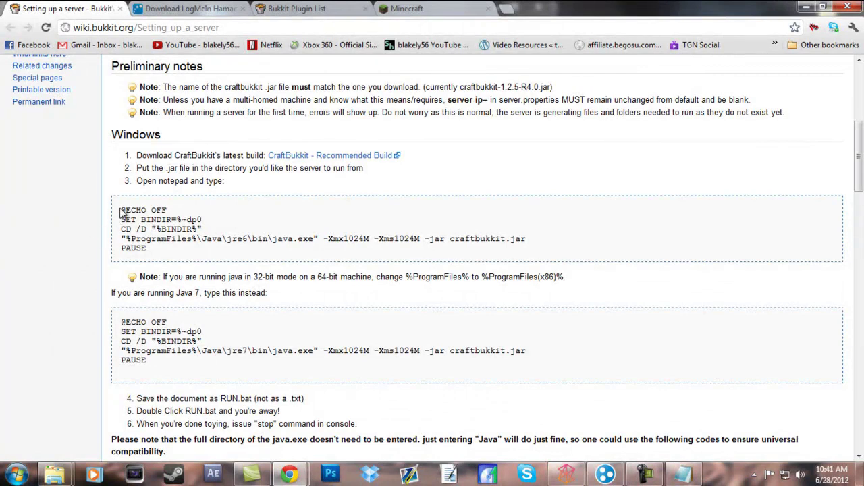
Select the Java 6 and Java 7 RUN.bat code blocks in turn.
{"action": "left_click_drag", "start_coordinate": [123, 214], "coordinate": [154, 249]}
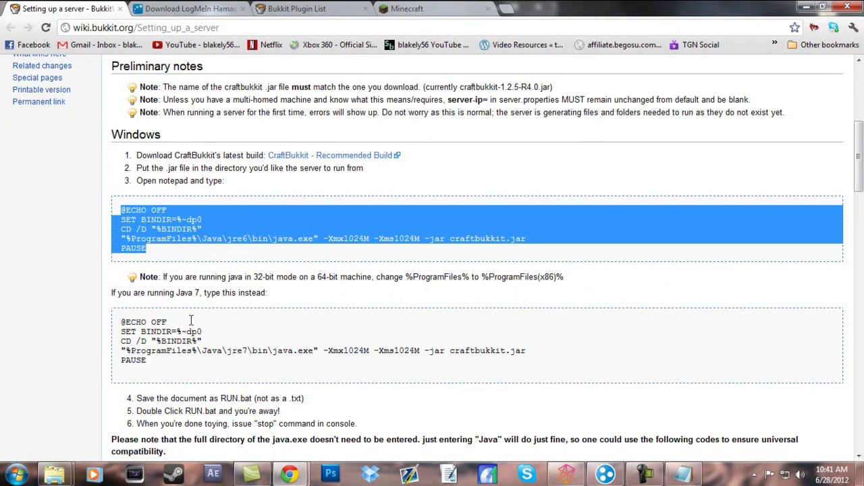
{"action": "left_click", "coordinate": [281, 273]}
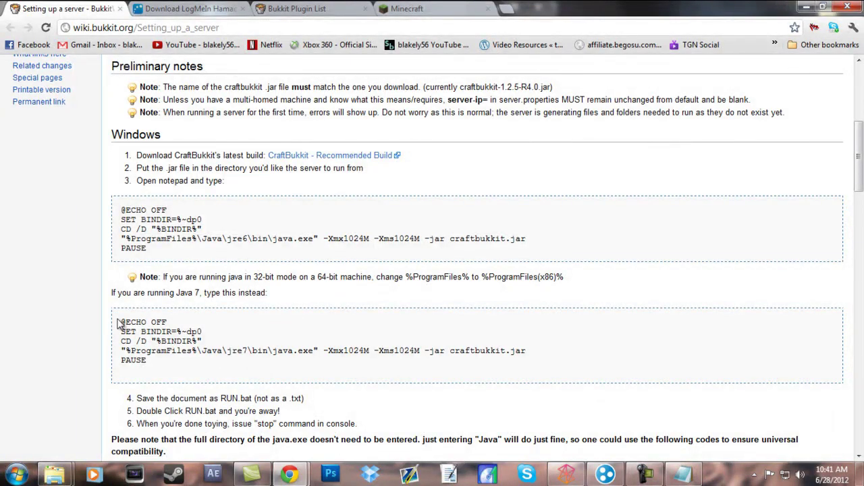
{"action": "left_click_drag", "start_coordinate": [123, 325], "coordinate": [154, 365]}
{"action": "left_click", "coordinate": [191, 381]}
{"action": "left_click", "coordinate": [26, 474]}
{"action": "left_click", "coordinate": [65, 441]}
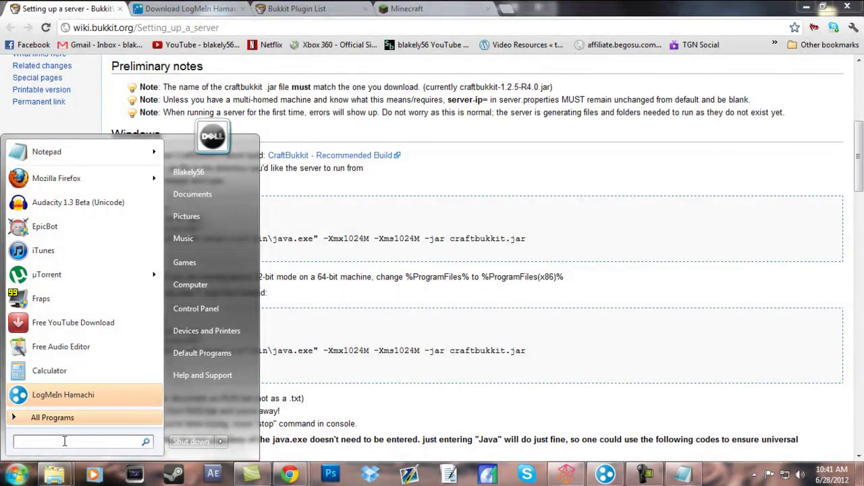
Search the Start menu for java, then browse Computer to the C: drive's Program Files.
{"action": "type", "text": "java"}
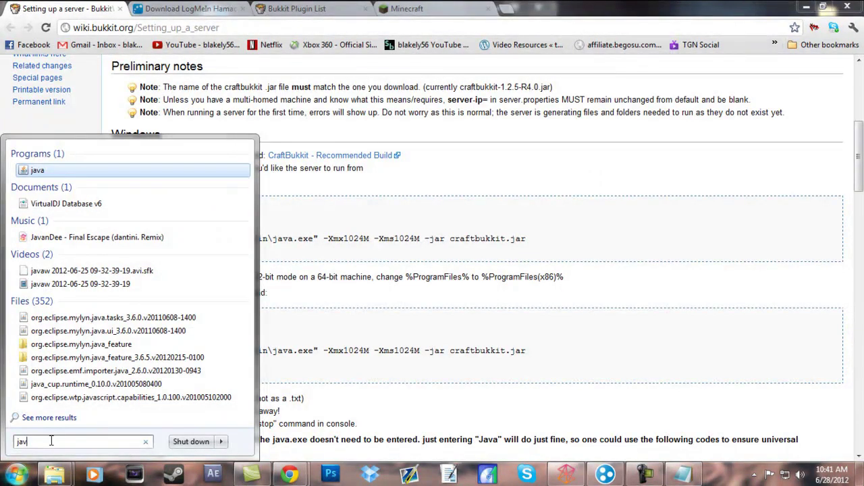
{"action": "key", "text": "BackSpace"}
{"action": "key", "text": "BackSpace"}
{"action": "key", "text": "BackSpace"}
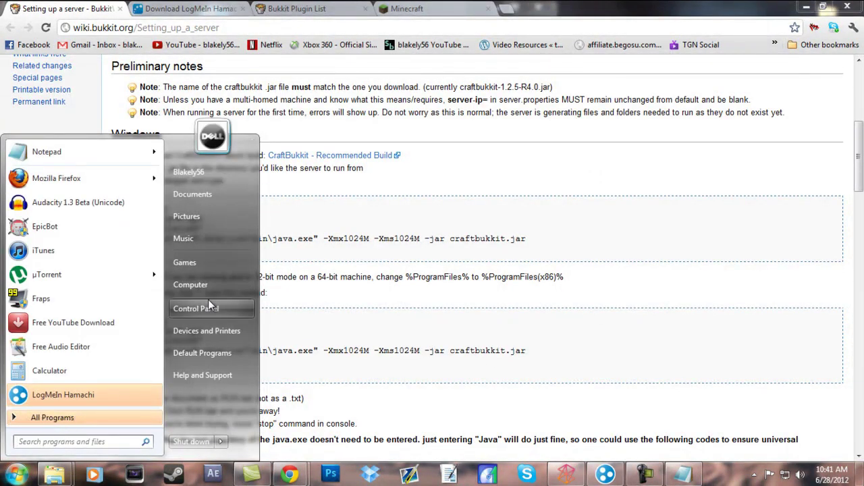
{"action": "left_click", "coordinate": [209, 284]}
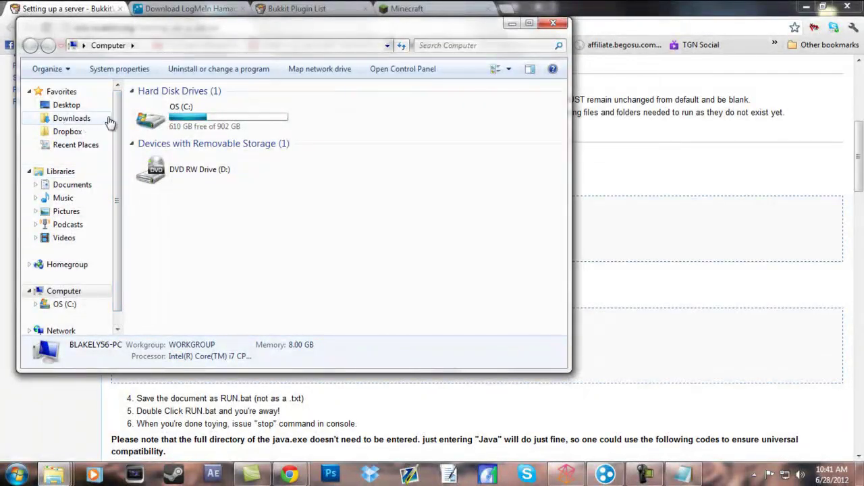
{"action": "double_click", "coordinate": [188, 115]}
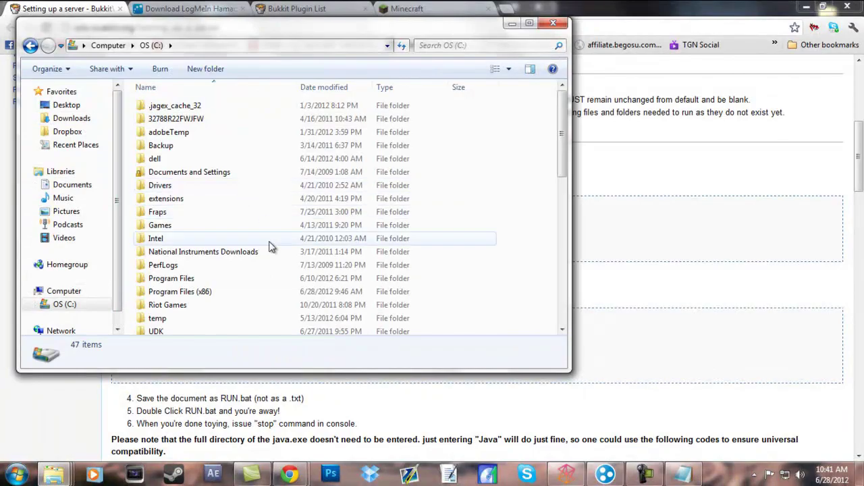
{"action": "double_click", "coordinate": [235, 280]}
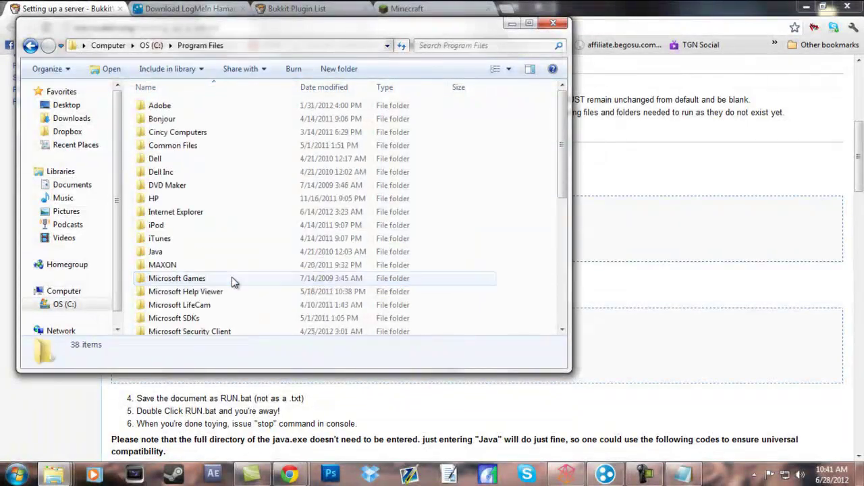
Look through Program Files (x86) and open its Java folder.
{"action": "left_click", "coordinate": [239, 252]}
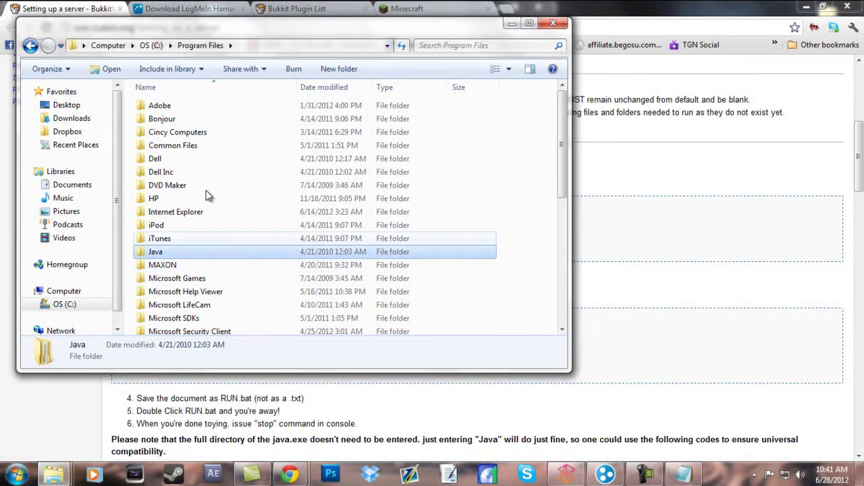
{"action": "left_click", "coordinate": [30, 45]}
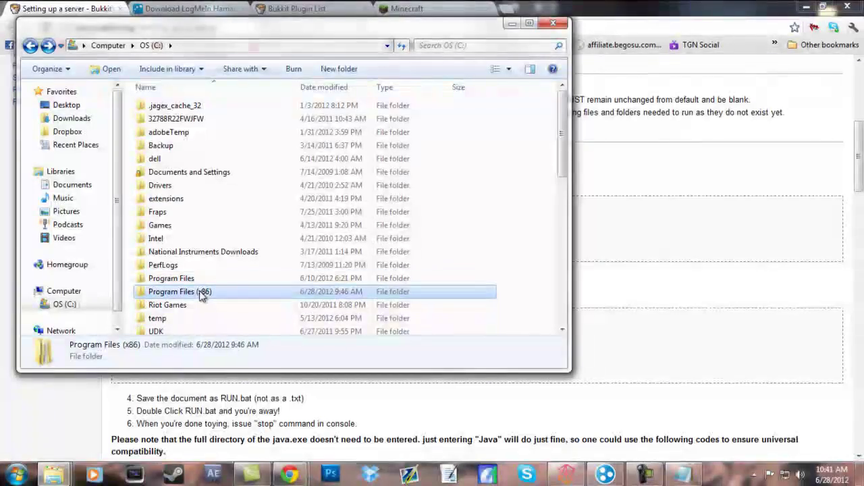
{"action": "left_click", "coordinate": [225, 293]}
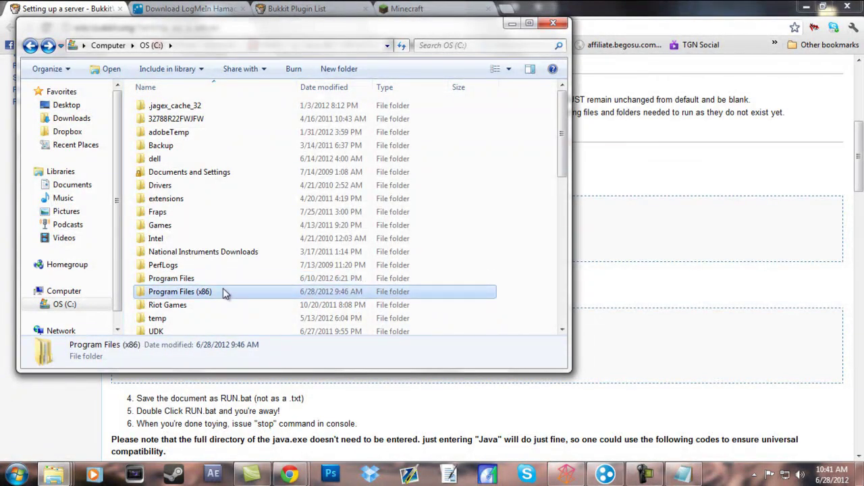
{"action": "double_click", "coordinate": [225, 293]}
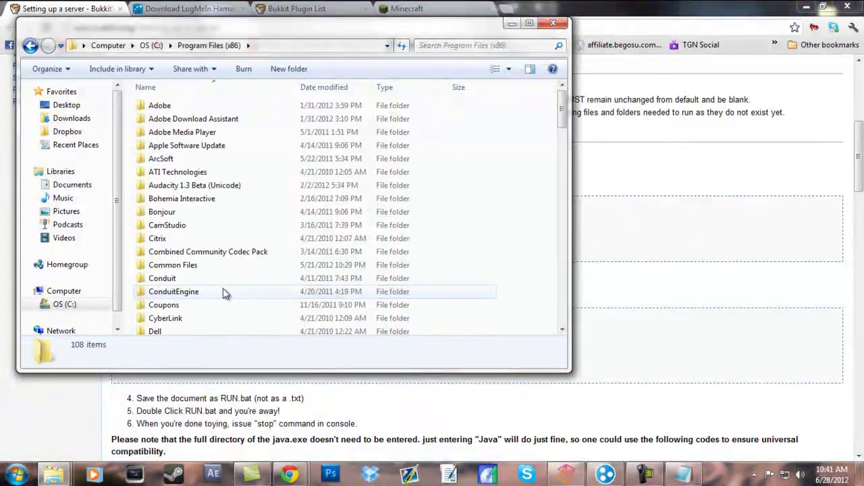
{"action": "left_click", "coordinate": [176, 108]}
{"action": "scroll", "coordinate": [176, 256], "scroll_direction": "down", "scroll_amount": 4}
{"action": "scroll", "coordinate": [186, 274], "scroll_direction": "down", "scroll_amount": 4}
{"action": "scroll", "coordinate": [192, 183], "scroll_direction": "up", "scroll_amount": 2}
{"action": "scroll", "coordinate": [202, 230], "scroll_direction": "down", "scroll_amount": 1}
{"action": "scroll", "coordinate": [206, 249], "scroll_direction": "down", "scroll_amount": 6}
{"action": "scroll", "coordinate": [195, 196], "scroll_direction": "up", "scroll_amount": 1}
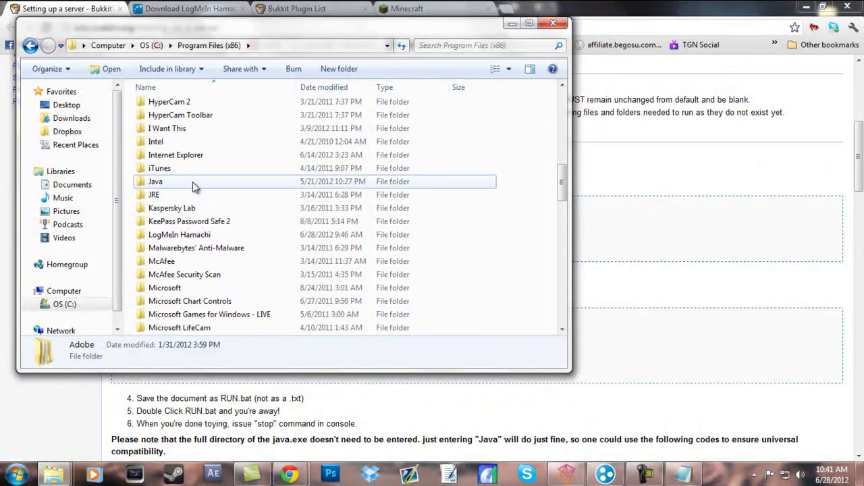
{"action": "double_click", "coordinate": [194, 182]}
Return to C:\Program Files\Java to confirm jre6, then close Explorer.
{"action": "left_click", "coordinate": [33, 45]}
{"action": "left_click", "coordinate": [33, 45]}
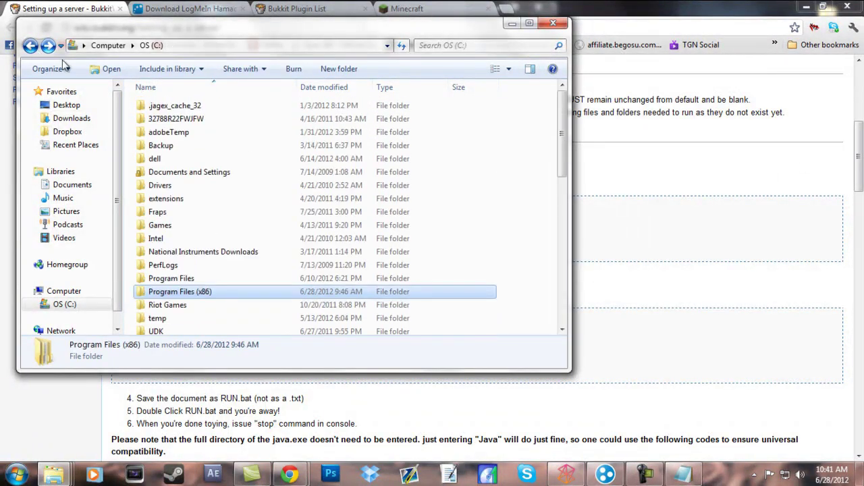
{"action": "left_click", "coordinate": [32, 45]}
{"action": "double_click", "coordinate": [181, 118]}
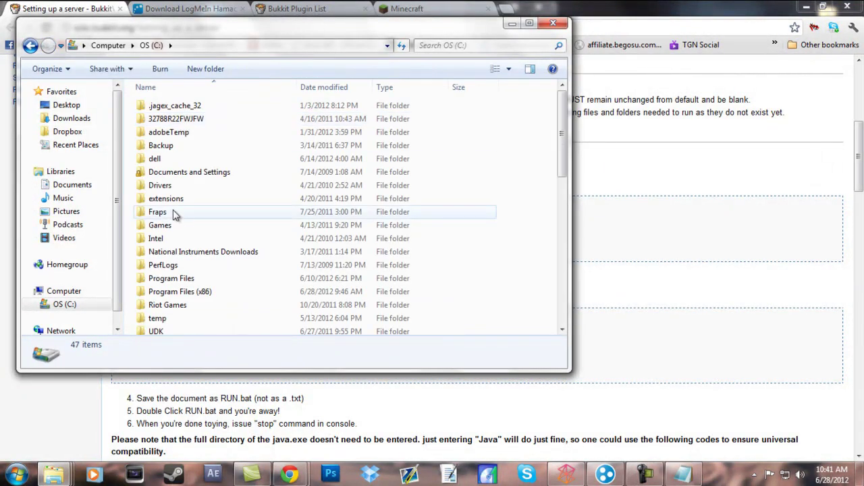
{"action": "double_click", "coordinate": [173, 279]}
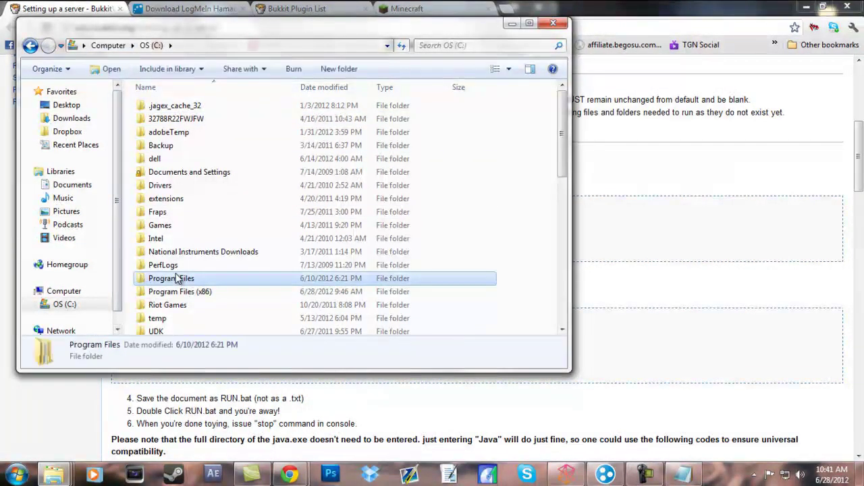
{"action": "double_click", "coordinate": [179, 254]}
{"action": "left_click", "coordinate": [166, 108]}
{"action": "left_click", "coordinate": [30, 46]}
{"action": "left_click", "coordinate": [554, 25]}
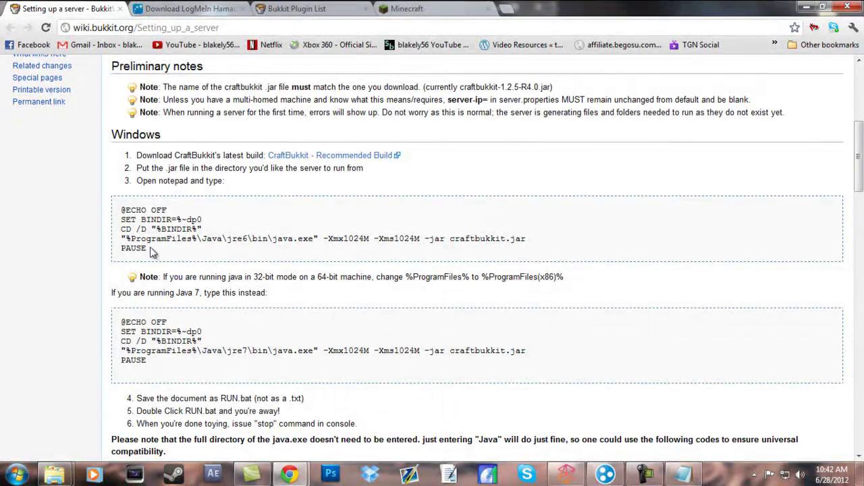
Paste the first RUN.bat code block into the empty Notepad document.
{"action": "left_click_drag", "start_coordinate": [148, 249], "coordinate": [125, 208]}
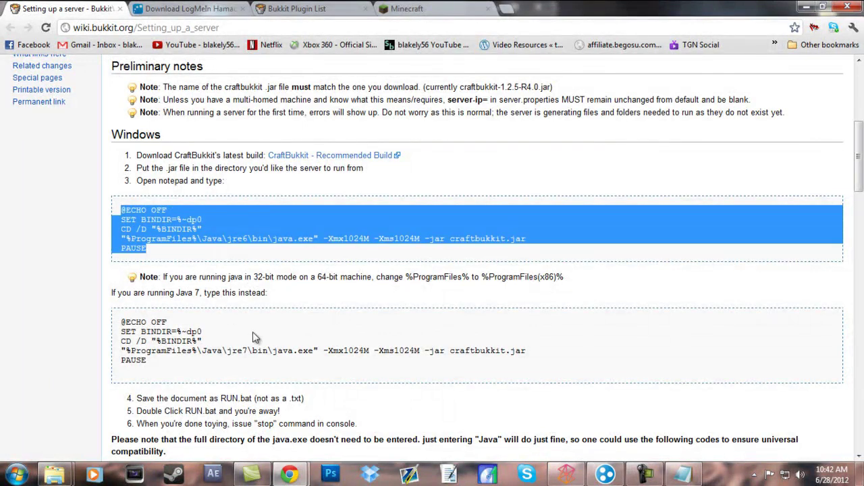
{"action": "key", "text": "alt+Tab"}
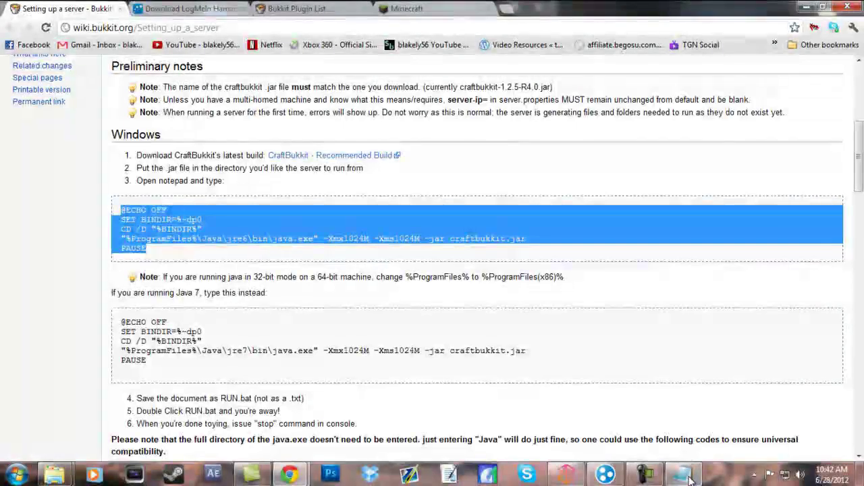
{"action": "type", "text": "@ECHO OFF SET BINDIR=%~dp0 CD /D \"%BINDIR%\" \"%ProgramFiles%\\Java\\jre6\\bin\\java.exe\" -Xmx1024M -Xms1024M -jar craftbukkit.jar PAUSE"}
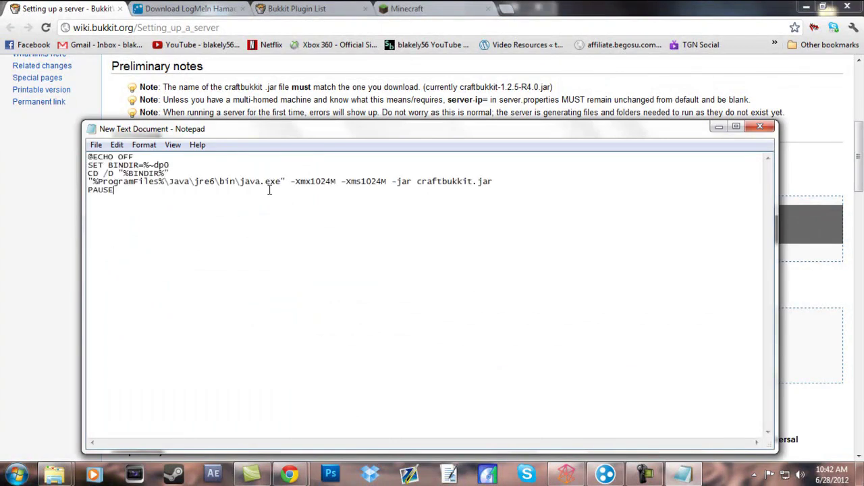
Save the script as start.bat with Save as type set to All Files.
{"action": "left_click", "coordinate": [96, 144]}
{"action": "left_click", "coordinate": [161, 201]}
{"action": "type", "text": "start.bat"}
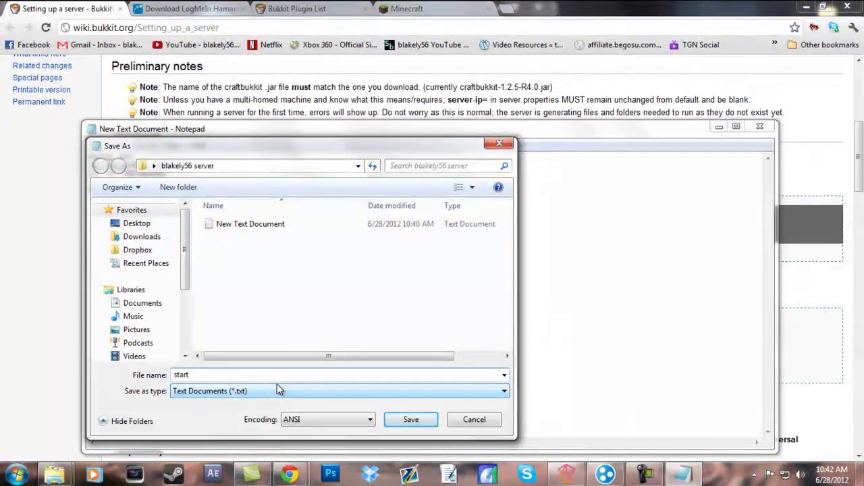
{"action": "left_click", "coordinate": [391, 397]}
{"action": "left_click", "coordinate": [346, 420]}
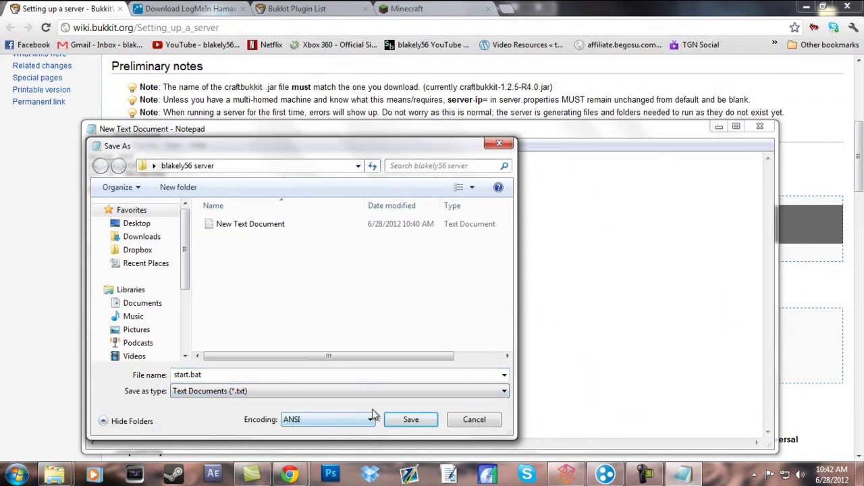
{"action": "left_click", "coordinate": [307, 391]}
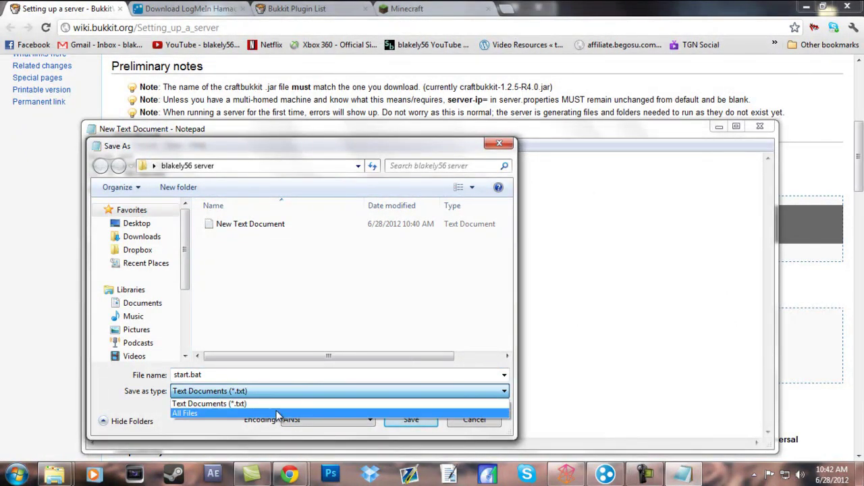
{"action": "left_click", "coordinate": [276, 414]}
{"action": "left_click", "coordinate": [411, 420]}
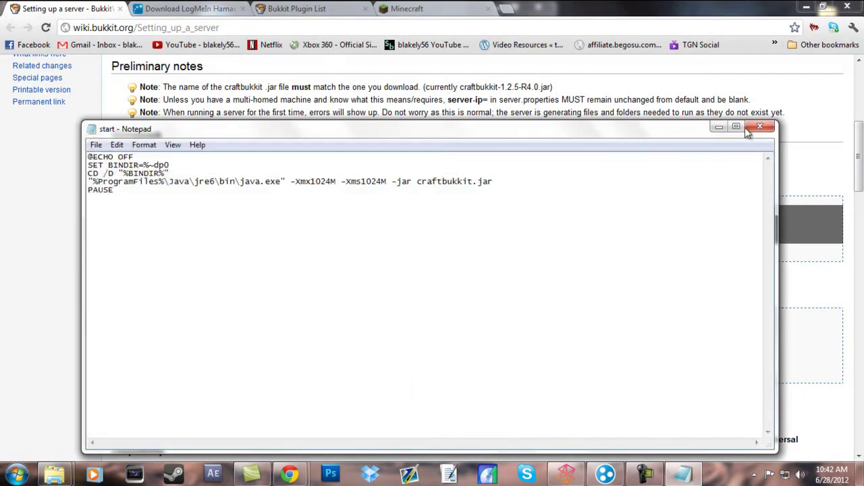
Close Notepad, minimize Chrome, and select the leftover New Text Document.
{"action": "left_click", "coordinate": [760, 126]}
{"action": "left_click", "coordinate": [811, 6]}
{"action": "left_click", "coordinate": [333, 164]}
{"action": "left_click", "coordinate": [257, 91]}
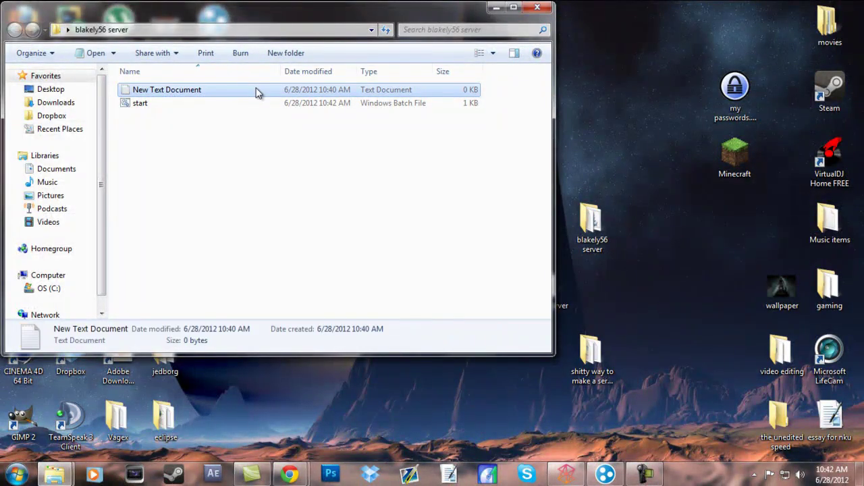
Delete the empty New Text Document from the blakely56 server folder.
{"action": "key", "text": "Delete"}
{"action": "left_click", "coordinate": [481, 289]}
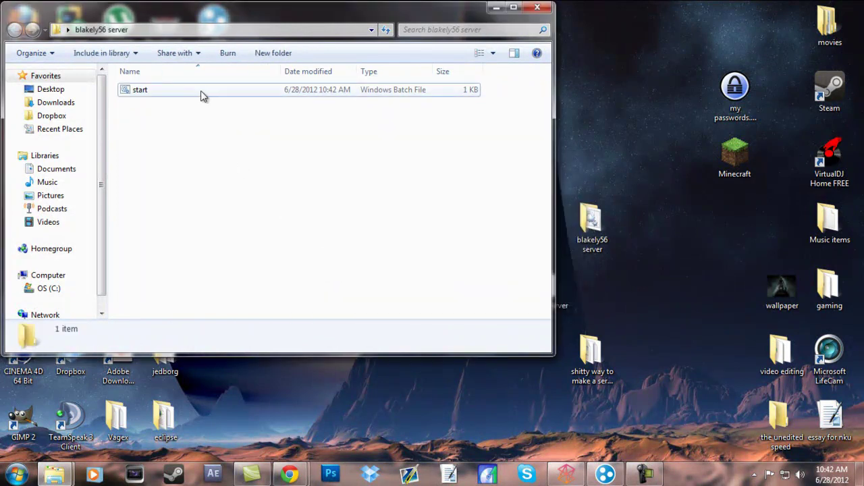
{"action": "left_click_drag", "start_coordinate": [318, 7], "coordinate": [635, 103]}
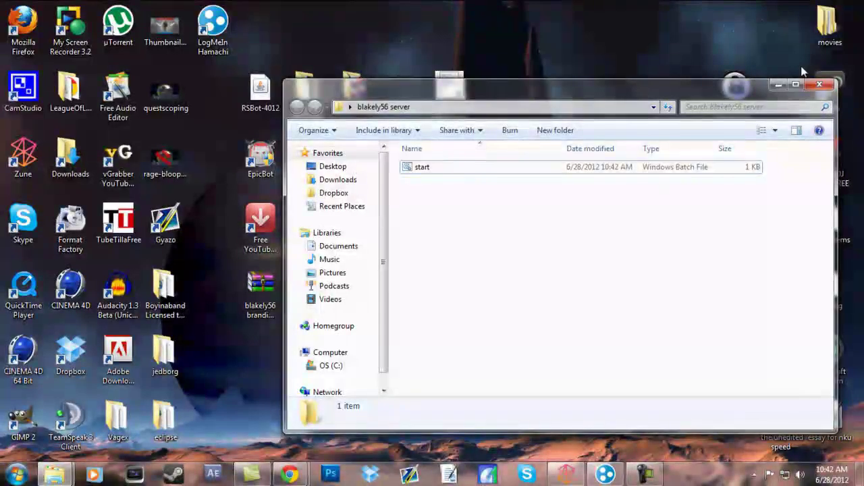
{"action": "left_click", "coordinate": [778, 84]}
Copy the craftbukkit jar from the other server folder and paste it into blakely56 server.
{"action": "double_click", "coordinate": [536, 300]}
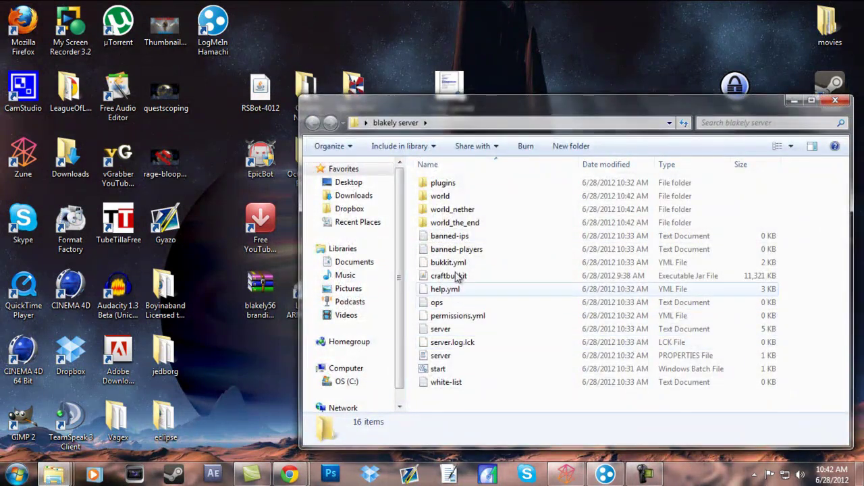
{"action": "left_click", "coordinate": [466, 277]}
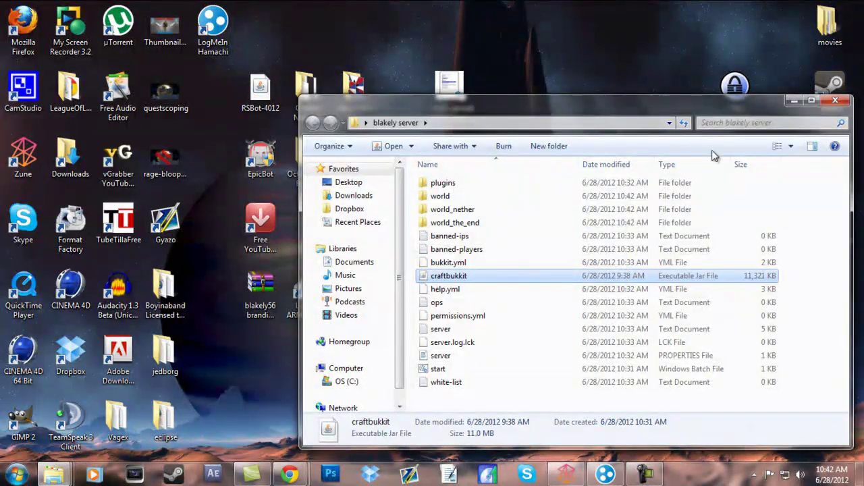
{"action": "left_click", "coordinate": [795, 99]}
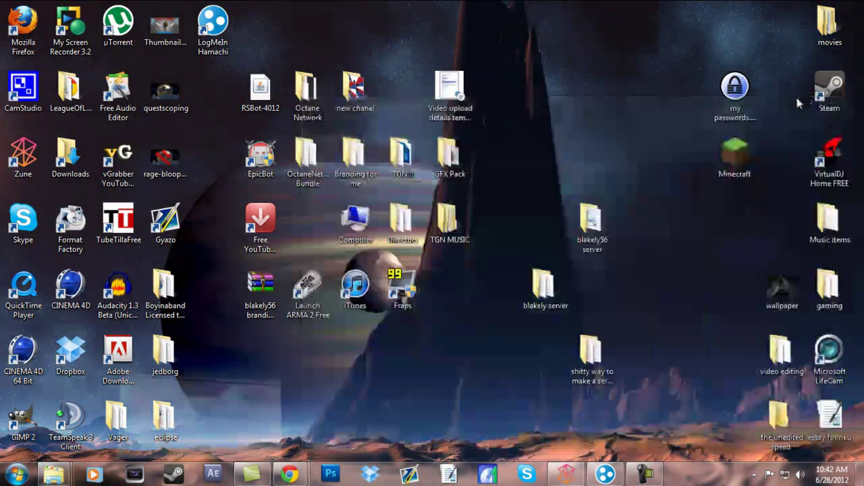
{"action": "left_click", "coordinate": [290, 474]}
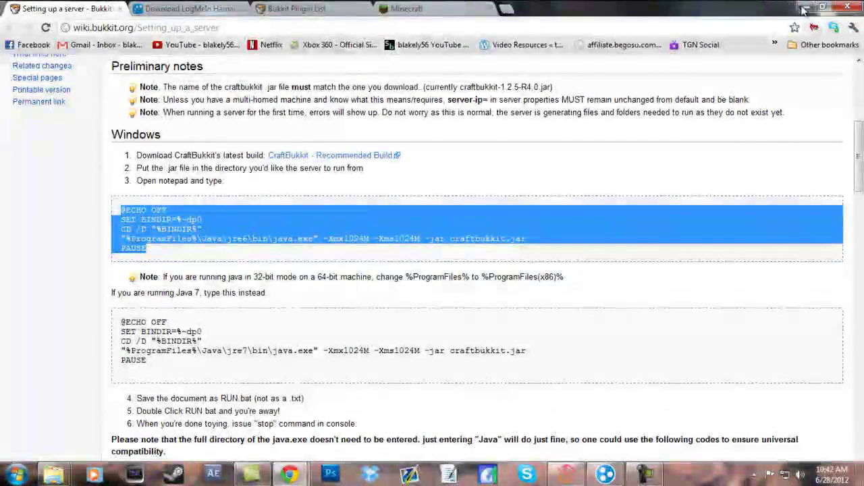
{"action": "left_click", "coordinate": [283, 473]}
{"action": "mouse_move", "coordinate": [264, 479]}
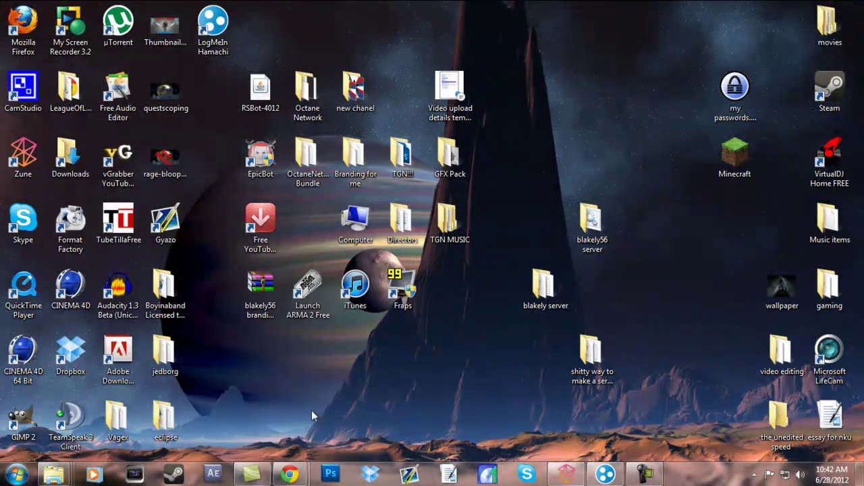
{"action": "mouse_move", "coordinate": [54, 475]}
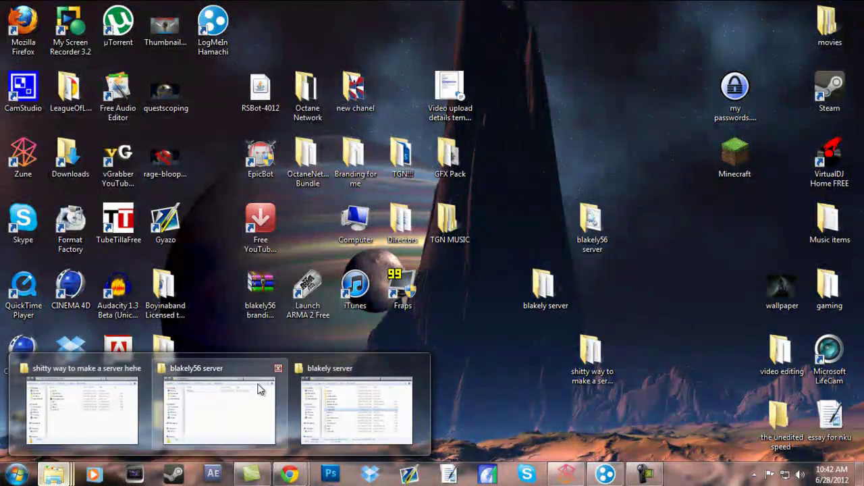
{"action": "mouse_move", "coordinate": [265, 380]}
{"action": "left_click", "coordinate": [416, 368]}
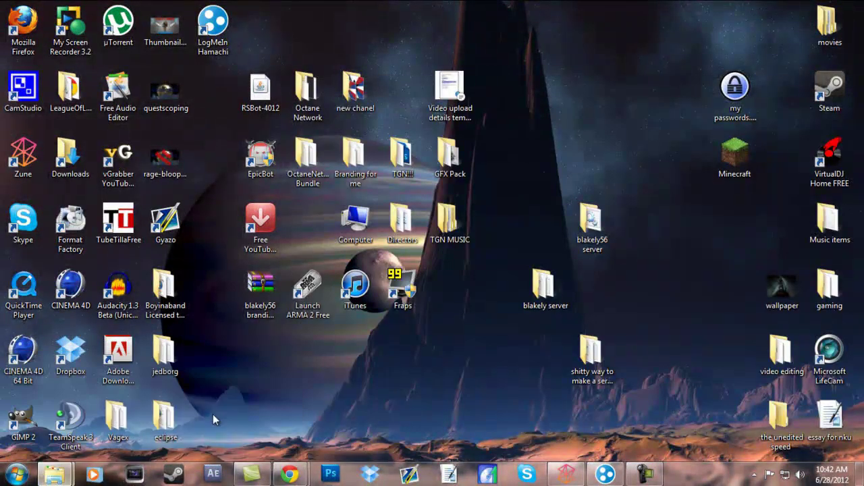
{"action": "key", "text": "ctrl+v"}
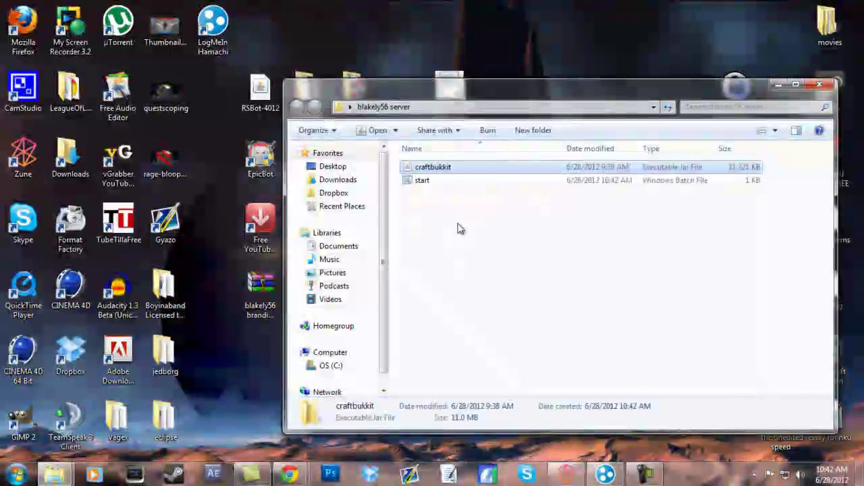
{"action": "left_click", "coordinate": [393, 177]}
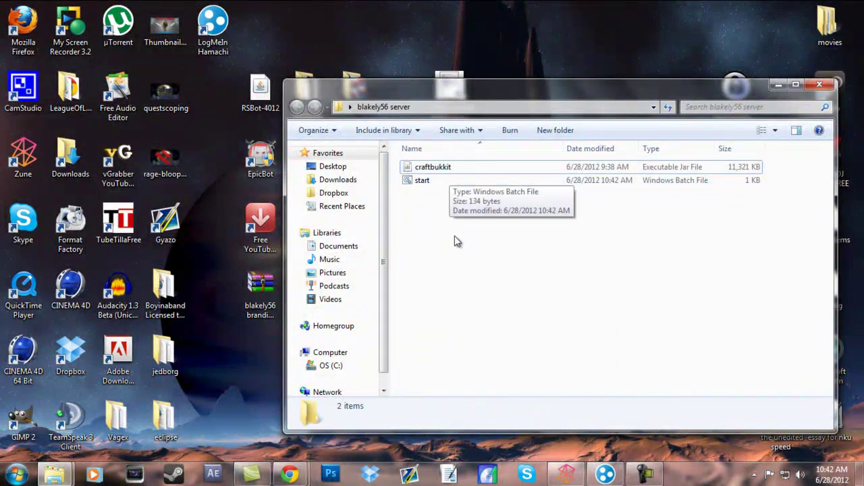
Run start.bat to boot the server once, then close its console window.
{"action": "left_click", "coordinate": [438, 185]}
{"action": "double_click", "coordinate": [438, 182]}
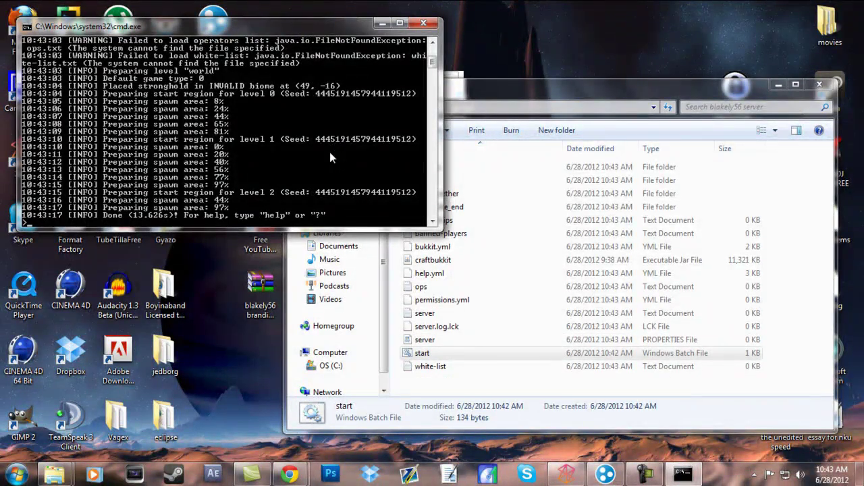
{"action": "left_click", "coordinate": [433, 22]}
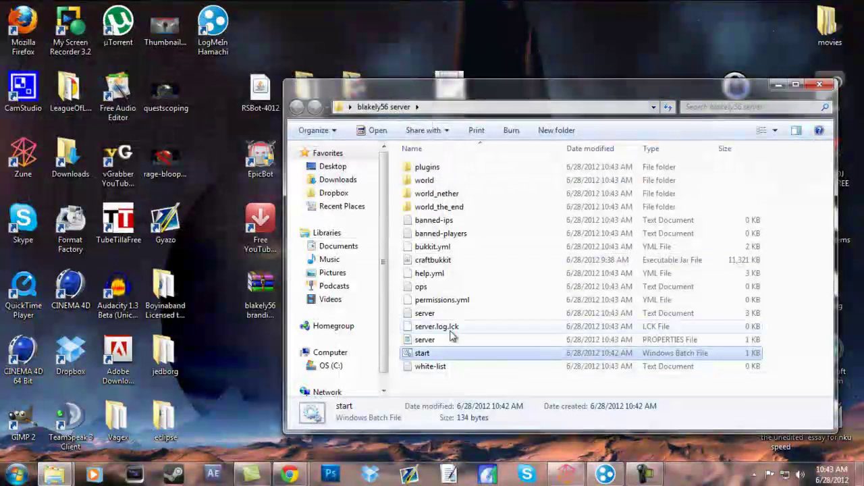
{"action": "left_click", "coordinate": [446, 385]}
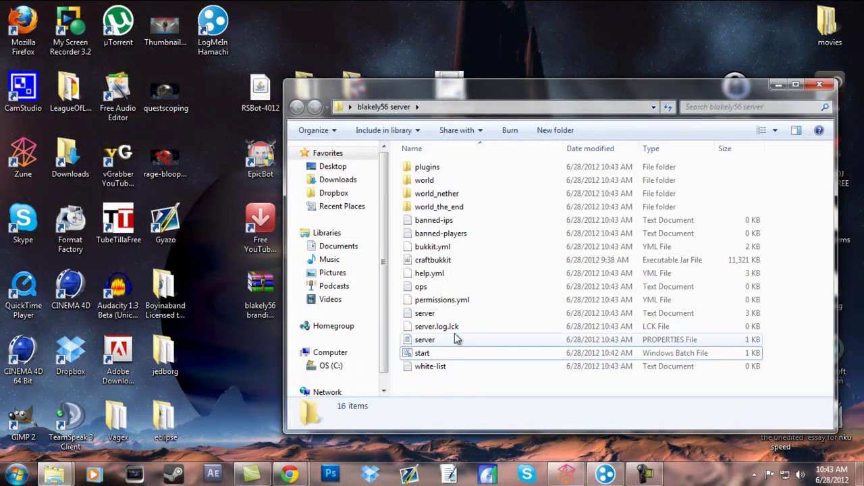
{"action": "double_click", "coordinate": [468, 170]}
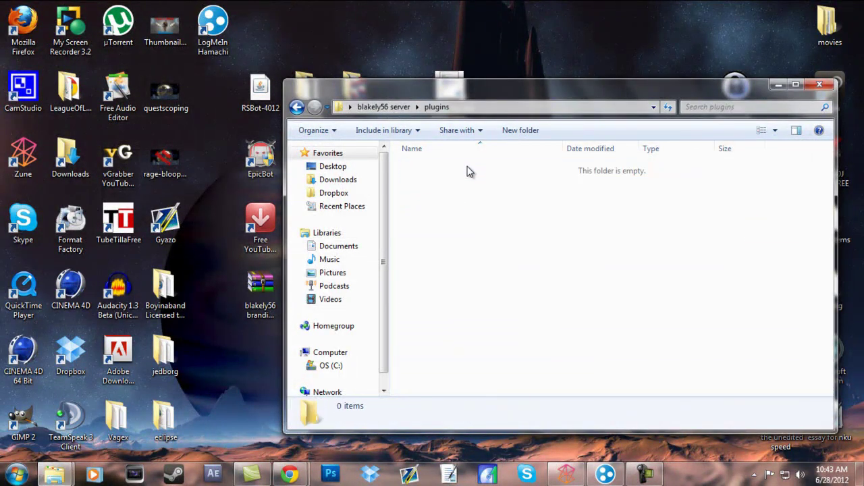
{"action": "left_click", "coordinate": [296, 107]}
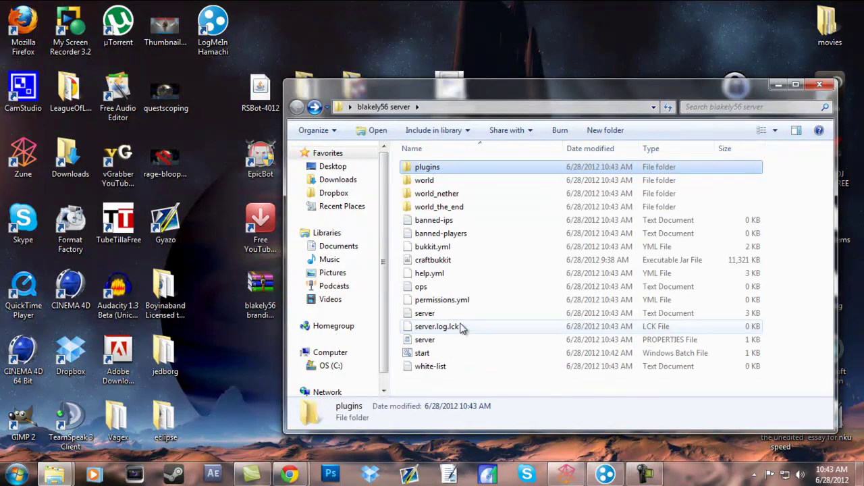
{"action": "double_click", "coordinate": [466, 168]}
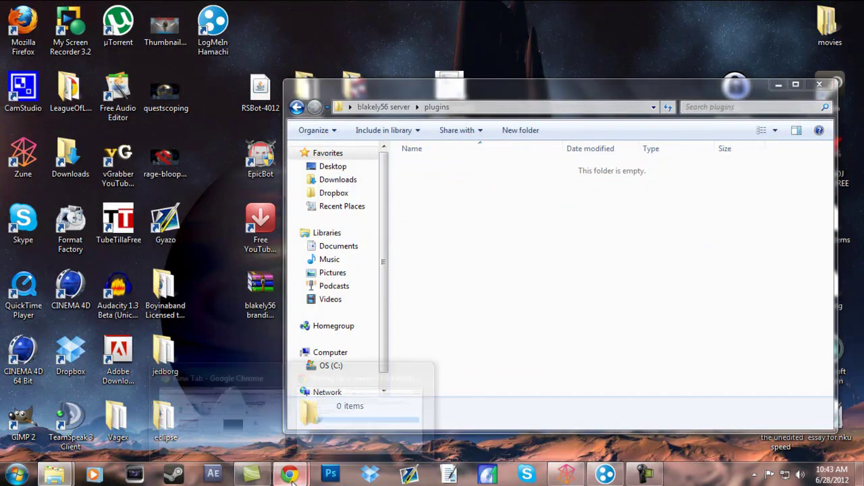
{"action": "mouse_move", "coordinate": [289, 474]}
{"action": "left_click", "coordinate": [330, 406]}
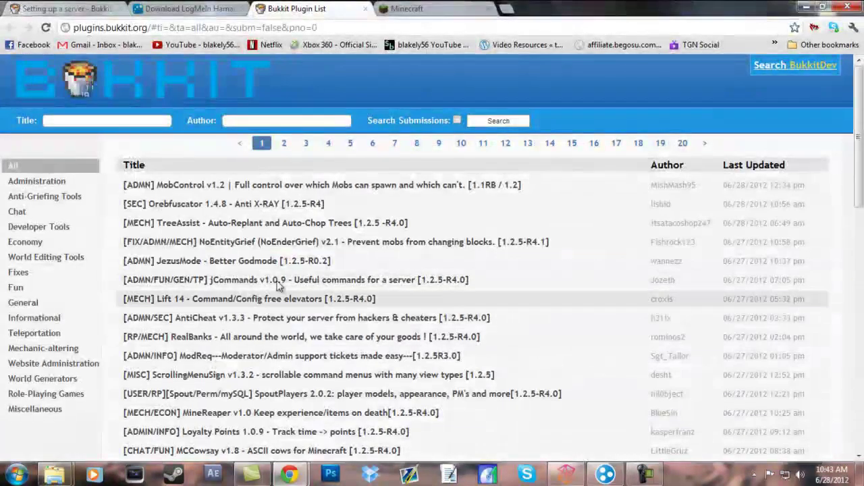
{"action": "left_click", "coordinate": [803, 6]}
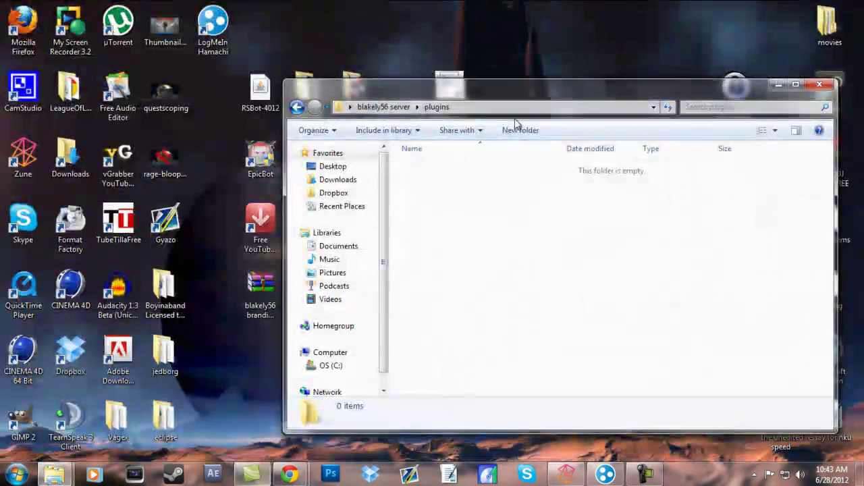
{"action": "left_click", "coordinate": [296, 107]}
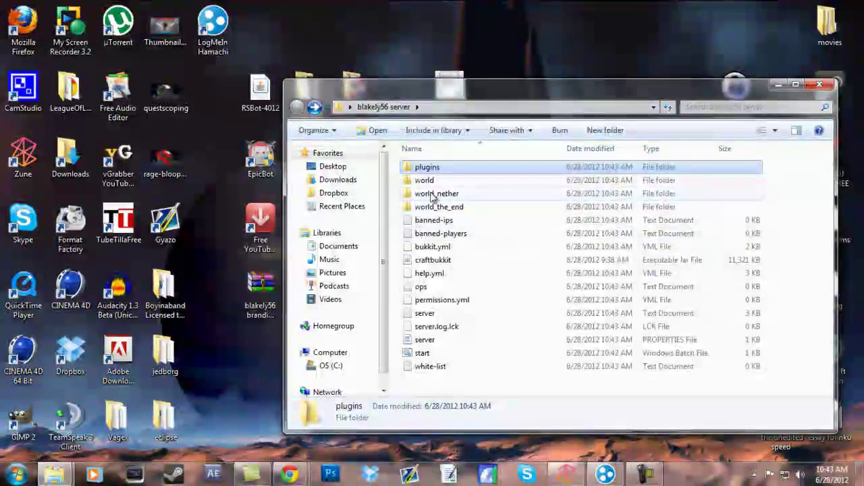
{"action": "double_click", "coordinate": [437, 184]}
{"action": "key", "text": "BackSpace"}
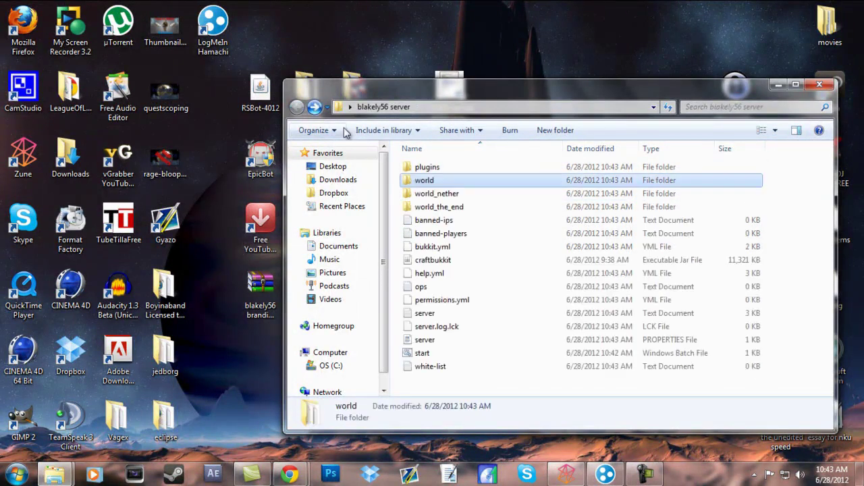
{"action": "left_click_drag", "start_coordinate": [405, 181], "coordinate": [437, 348]}
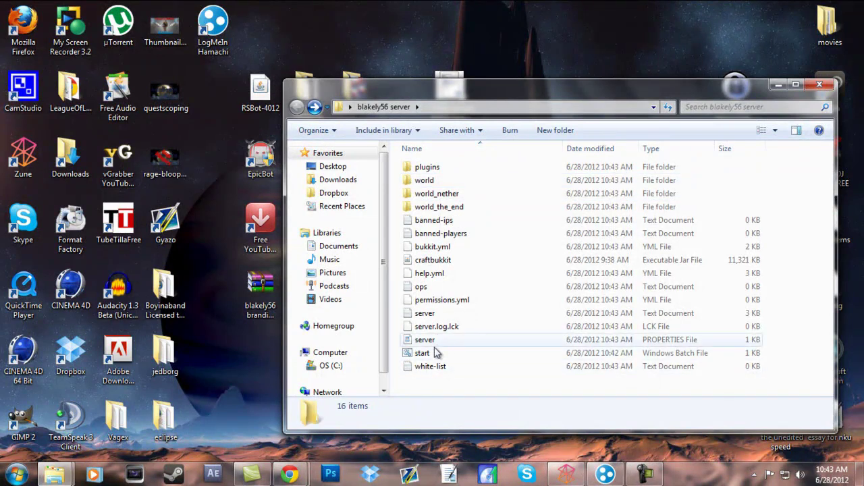
{"action": "left_click", "coordinate": [447, 340]}
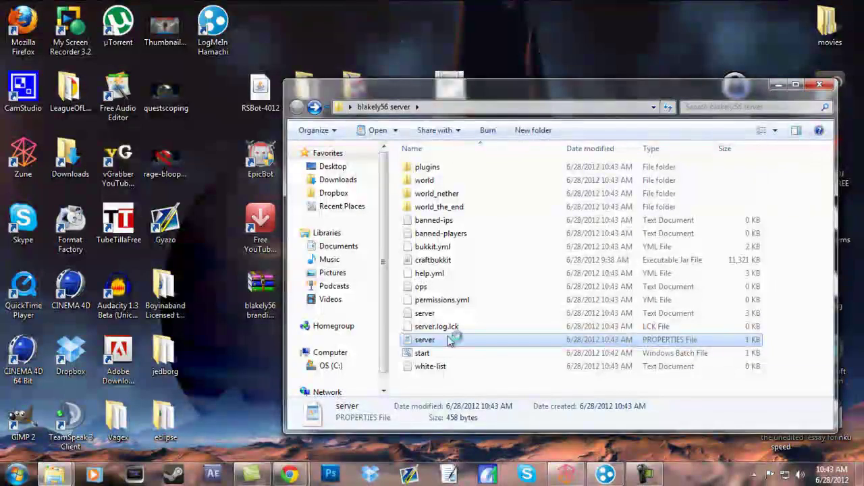
Open server.properties in WordPad, scroll through it, and maximize the window.
{"action": "double_click", "coordinate": [450, 340]}
{"action": "scroll", "coordinate": [372, 289], "scroll_direction": "down", "scroll_amount": 1}
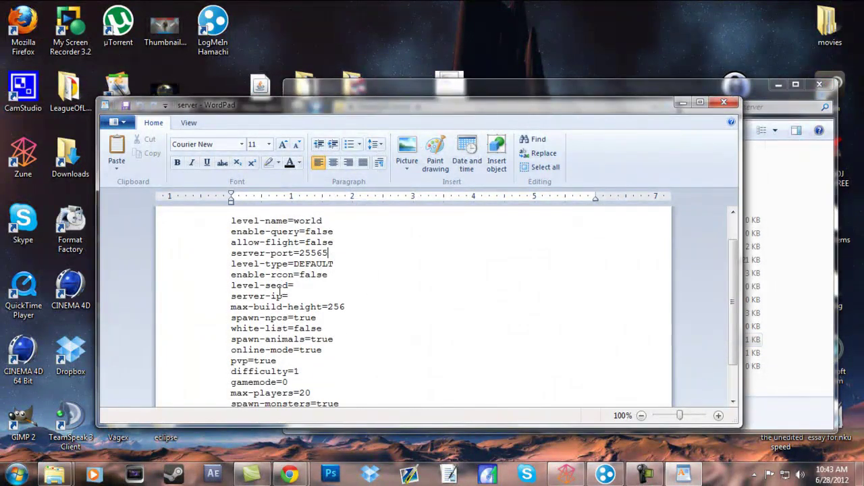
{"action": "scroll", "coordinate": [227, 318], "scroll_direction": "down", "scroll_amount": 2}
{"action": "scroll", "coordinate": [277, 315], "scroll_direction": "up", "scroll_amount": 3}
{"action": "left_click", "coordinate": [700, 102]}
Highlight the level-name, level-seed, server-ip and 25565 port values, then close WordPad.
{"action": "left_click", "coordinate": [413, 277]}
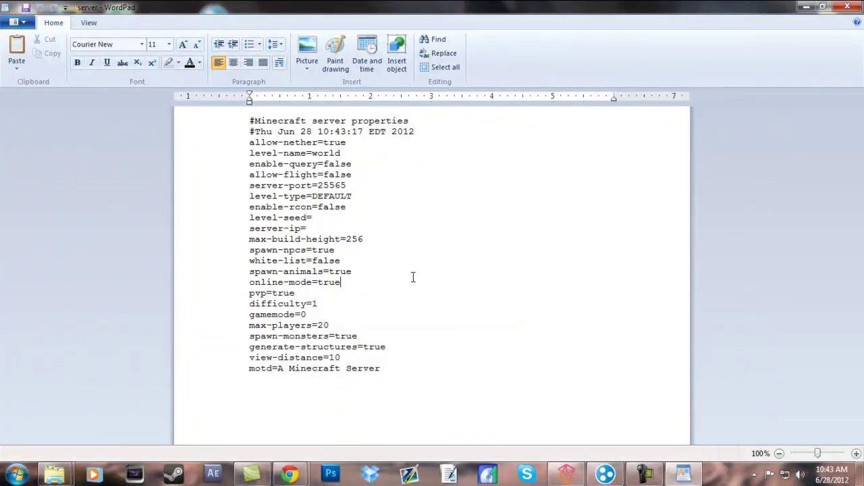
{"action": "left_click_drag", "start_coordinate": [322, 153], "coordinate": [315, 158]}
{"action": "left_click", "coordinate": [389, 223]}
{"action": "left_click_drag", "start_coordinate": [312, 228], "coordinate": [250, 219]}
{"action": "key", "text": "Right"}
{"action": "double_click", "coordinate": [338, 184]}
{"action": "key", "text": "alt+F4"}
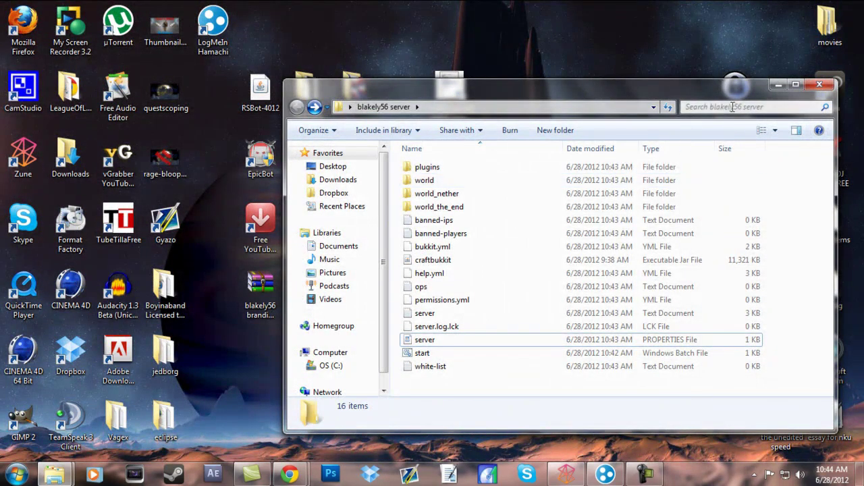
Clear away the server folder and music player, and bring Hamachi up top-left.
{"action": "left_click", "coordinate": [781, 87]}
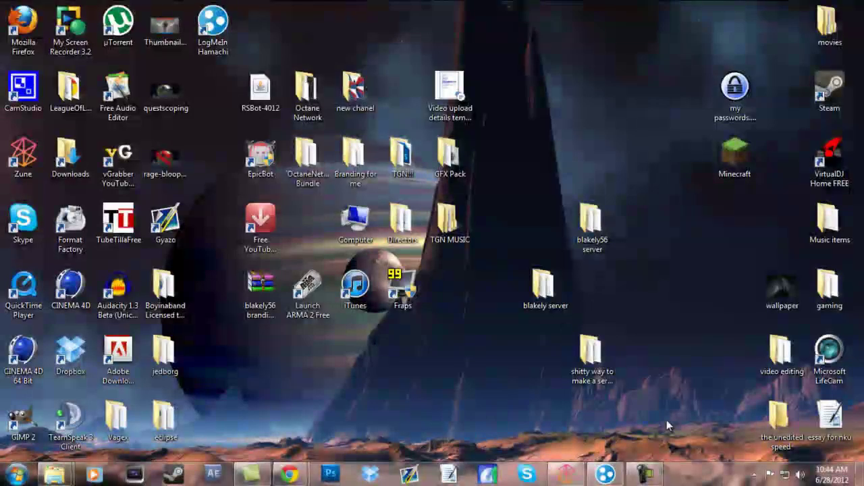
{"action": "left_click", "coordinate": [566, 475]}
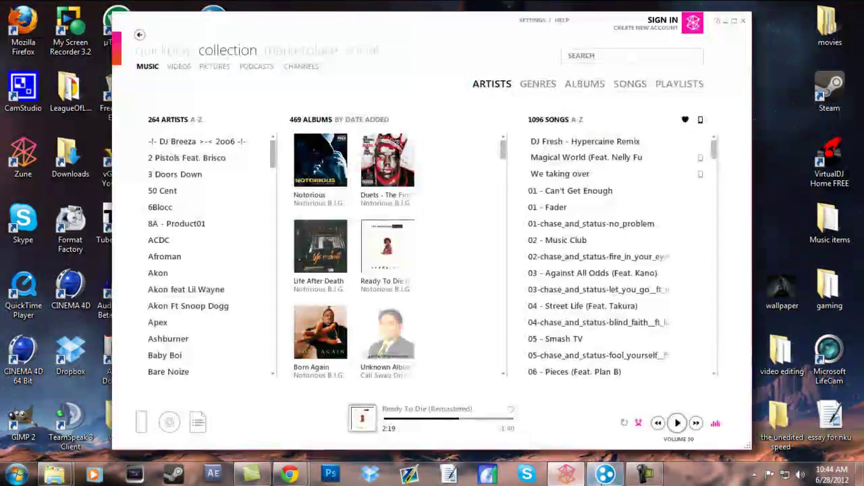
{"action": "left_click", "coordinate": [726, 22]}
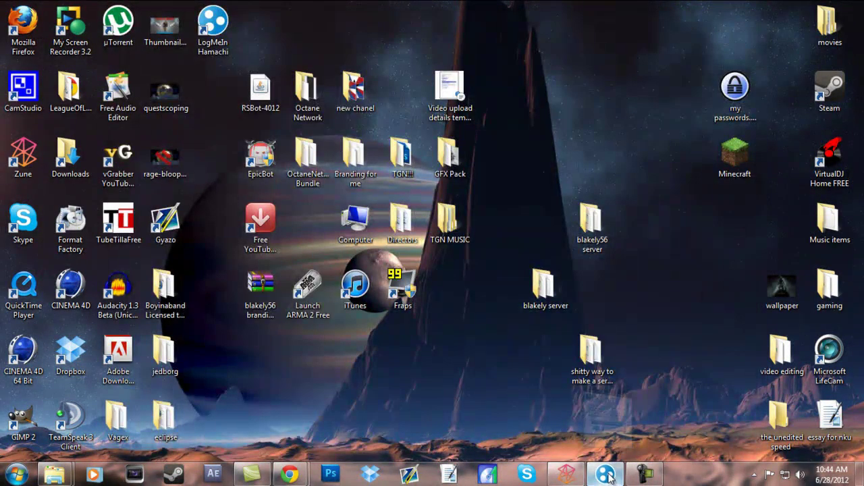
{"action": "left_click", "coordinate": [605, 475]}
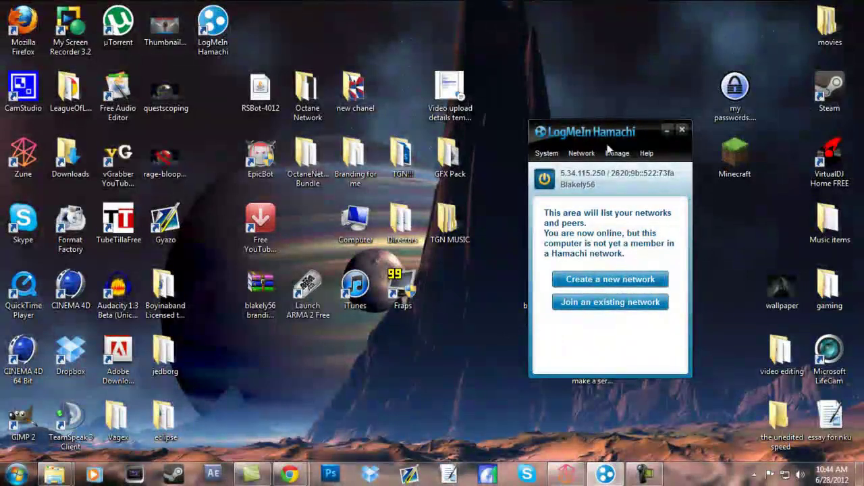
{"action": "left_click_drag", "start_coordinate": [611, 134], "coordinate": [547, 84]}
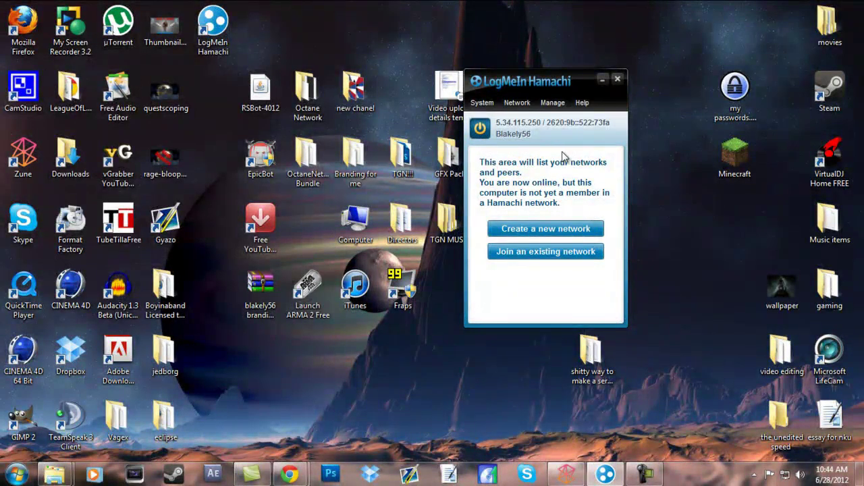
Create a Hamachi network with ID 'blakely5', protected by a password.
{"action": "left_click", "coordinate": [532, 230]}
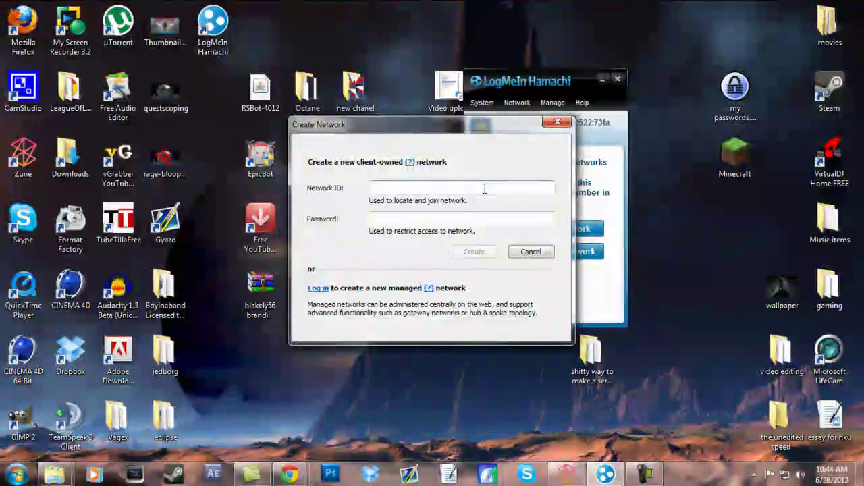
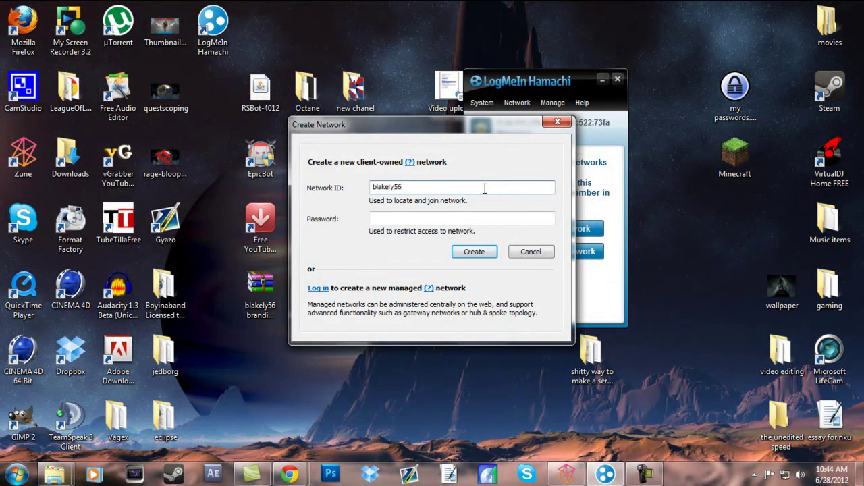
{"action": "left_click", "coordinate": [472, 253]}
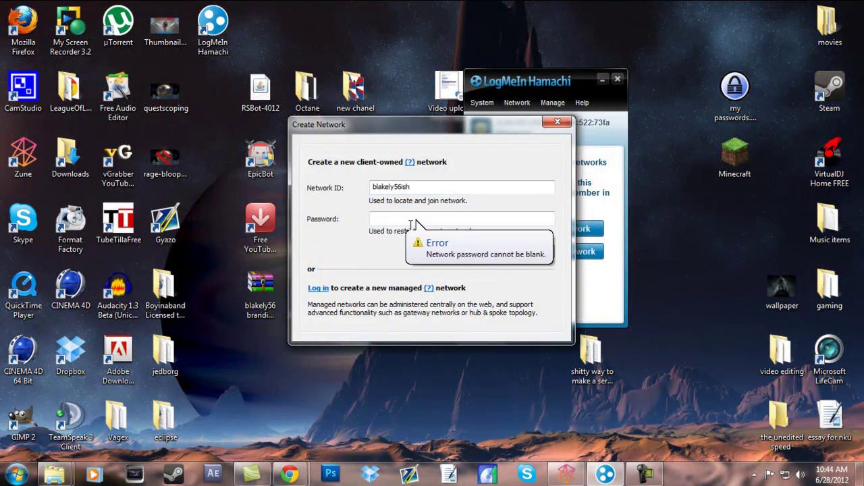
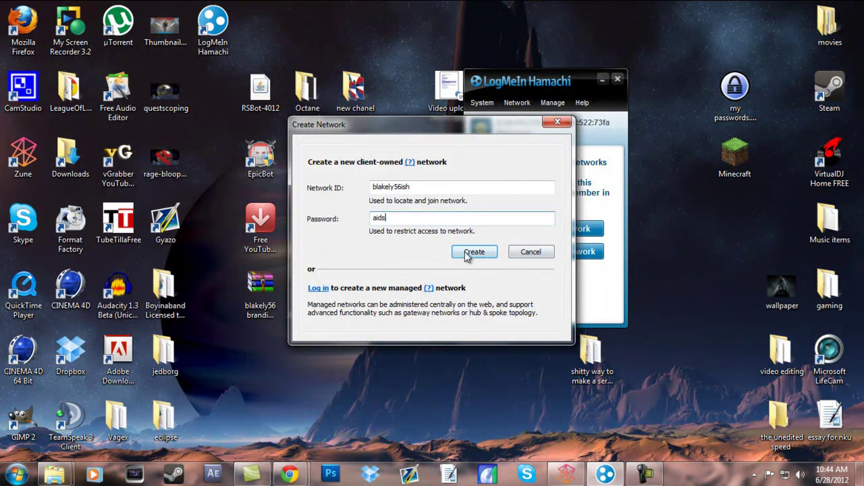
{"action": "left_click", "coordinate": [466, 255]}
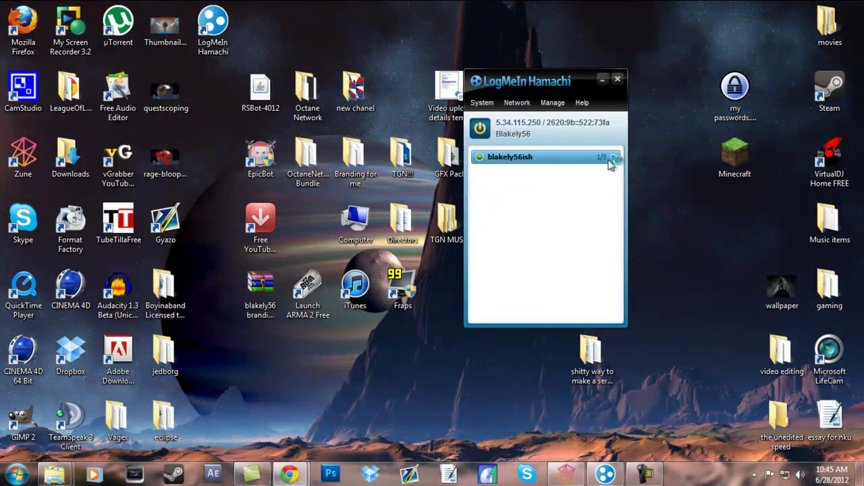
Close the Hamachi web pages that opened and put the browser away.
{"action": "left_click", "coordinate": [611, 160]}
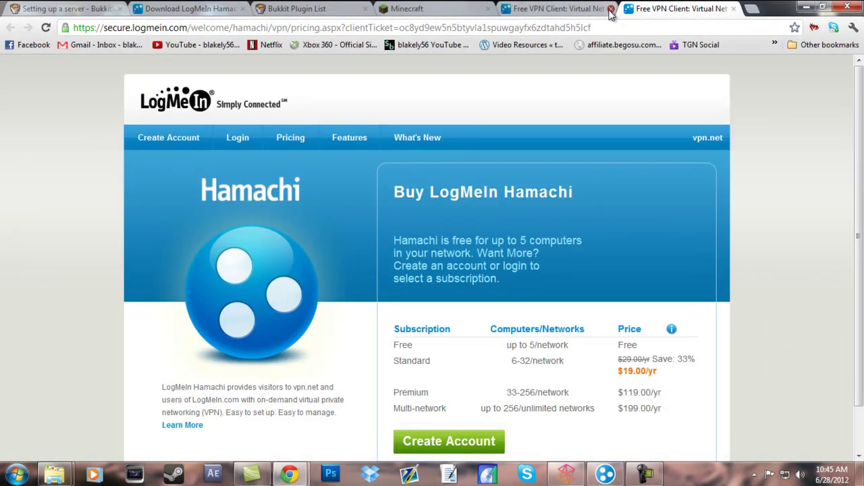
{"action": "left_click", "coordinate": [611, 9]}
{"action": "left_click", "coordinate": [611, 10]}
{"action": "left_click", "coordinate": [802, 7]}
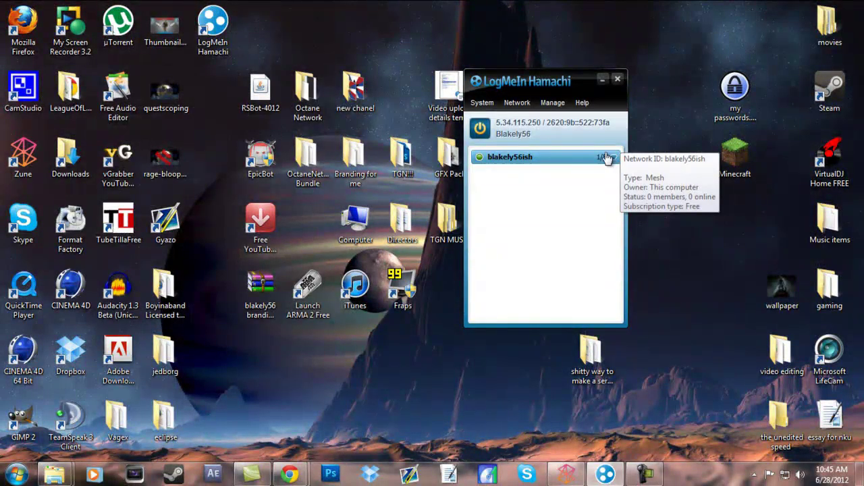
Copy this computer's Hamachi IPv4 address and minimize Hamachi.
{"action": "left_click", "coordinate": [526, 127]}
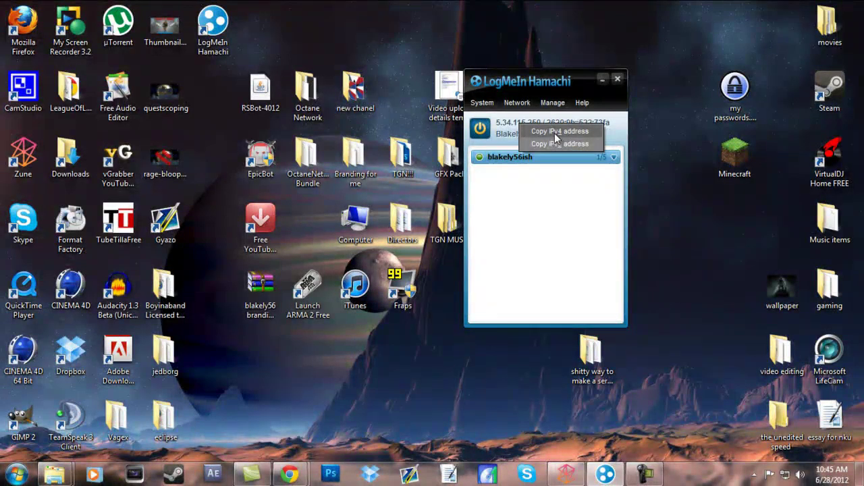
{"action": "left_click", "coordinate": [522, 133]}
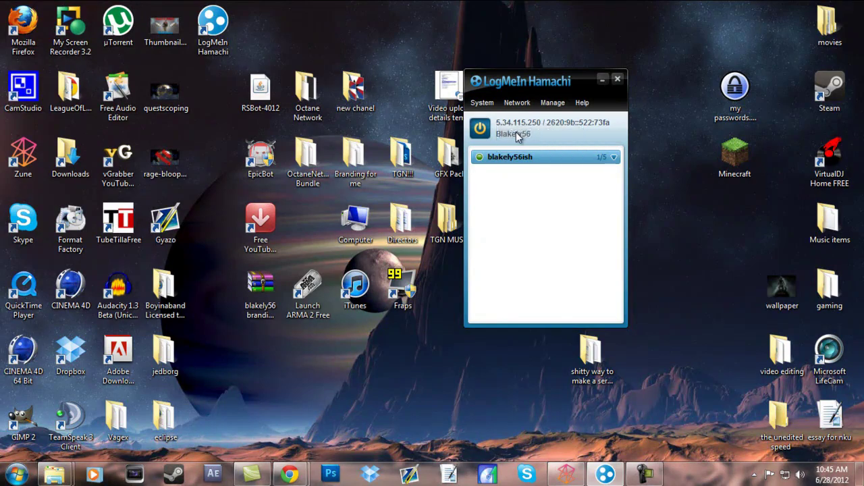
{"action": "left_click", "coordinate": [603, 80]}
Launch Minecraft from the desktop and log in.
{"action": "double_click", "coordinate": [735, 157]}
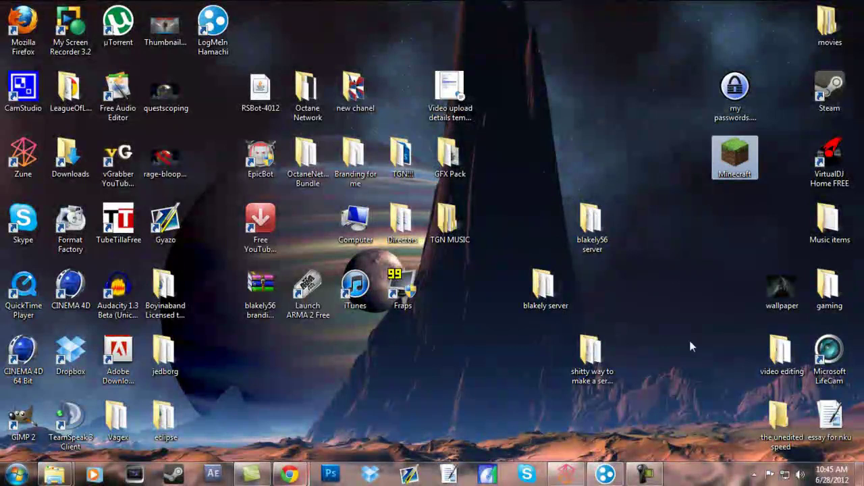
{"action": "left_click", "coordinate": [655, 477]}
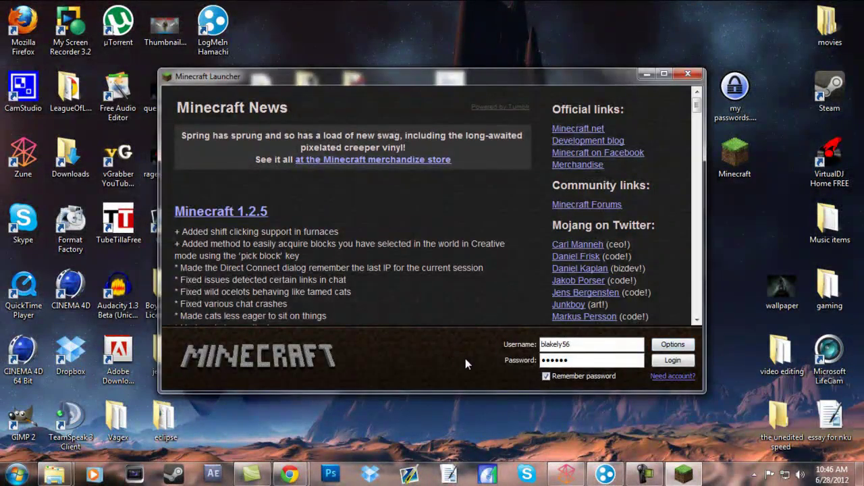
{"action": "left_click", "coordinate": [683, 361]}
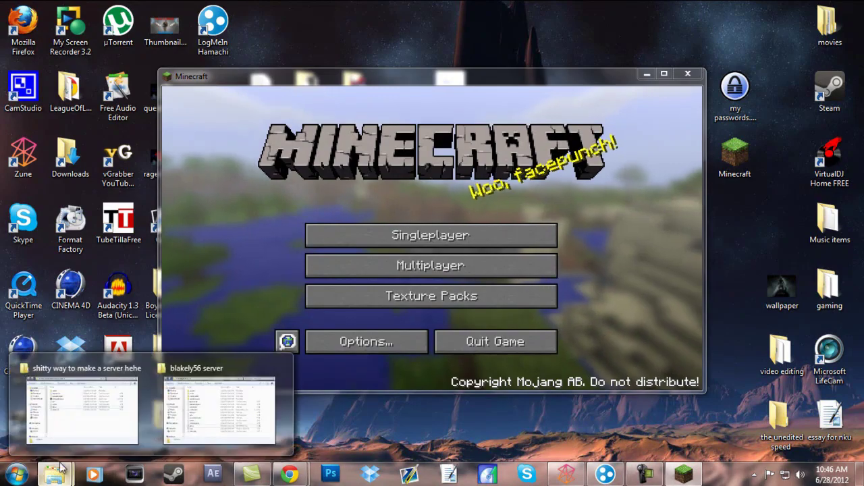
Run start.bat from the server folder, then minimize Explorer and the server console.
{"action": "left_click", "coordinate": [199, 416]}
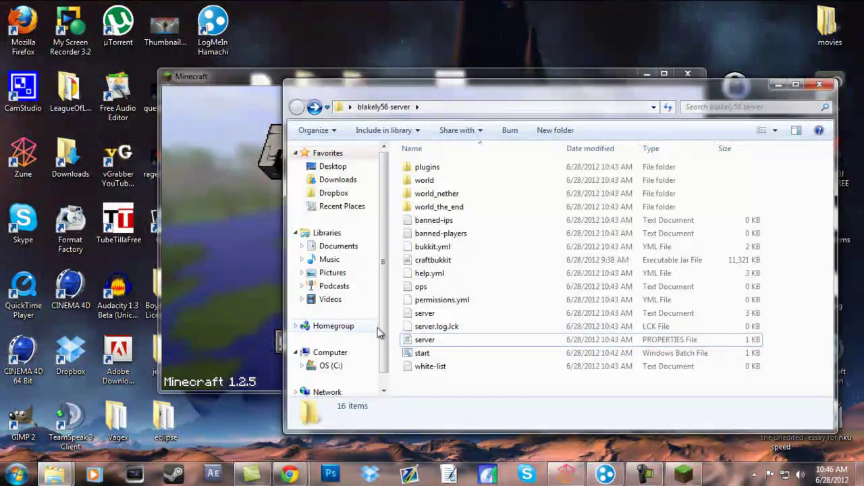
{"action": "double_click", "coordinate": [434, 354]}
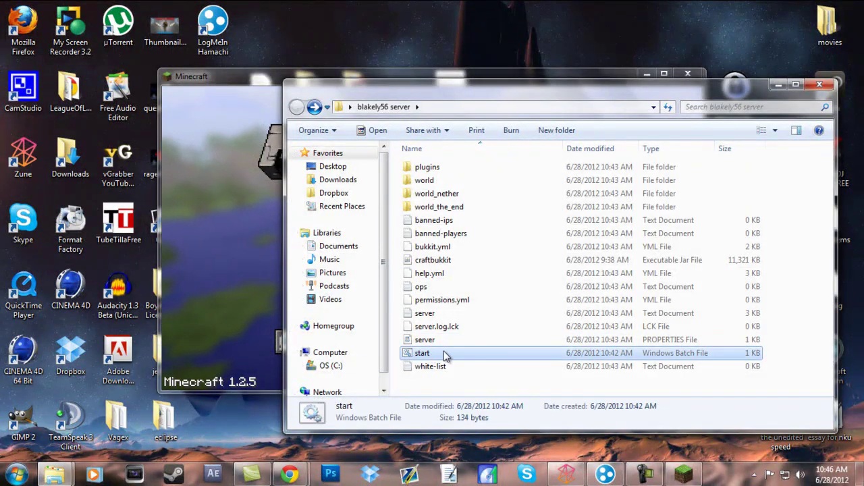
{"action": "left_click", "coordinate": [779, 86]}
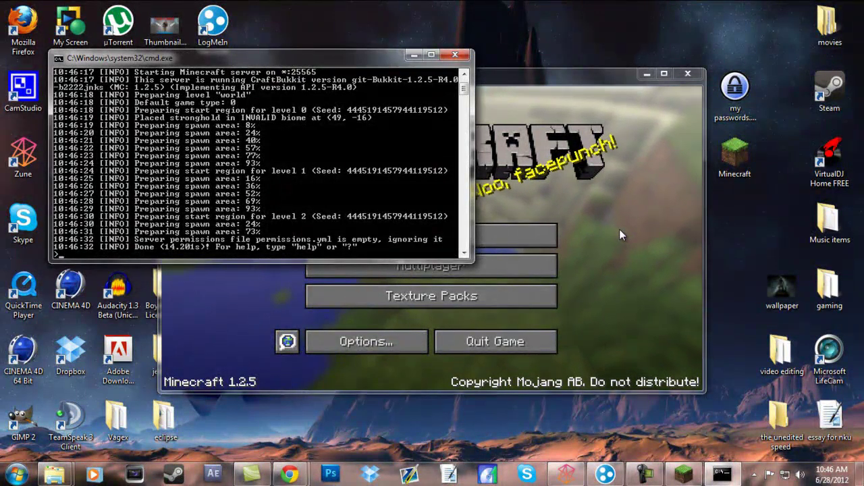
{"action": "left_click", "coordinate": [414, 55]}
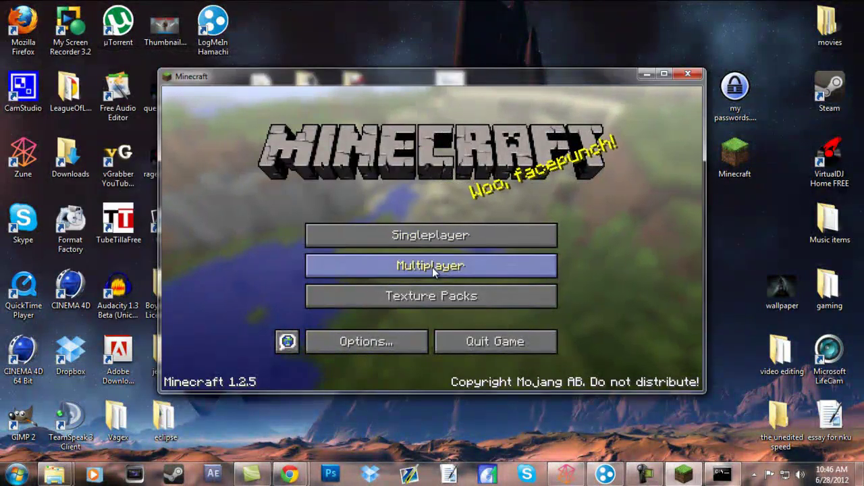
Direct Connect to the server using the pasted Hamachi address and join it.
{"action": "left_click", "coordinate": [432, 268]}
{"action": "left_click", "coordinate": [448, 343]}
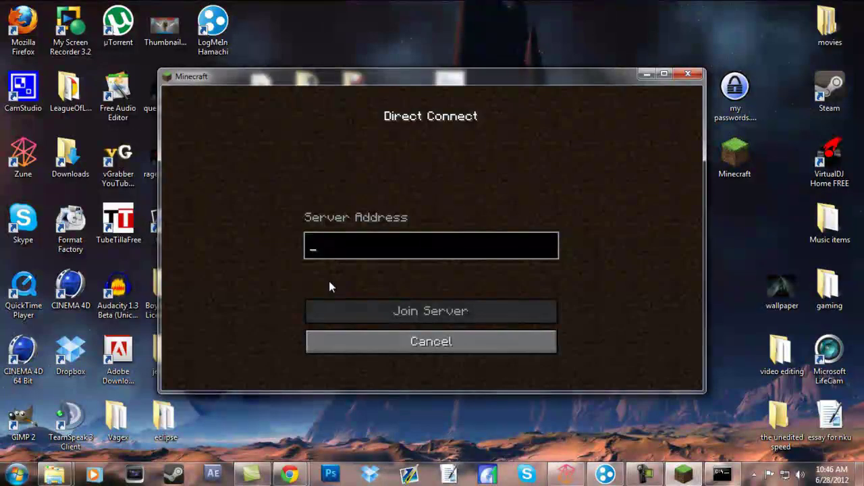
{"action": "type", "text": "5.34.115.250"}
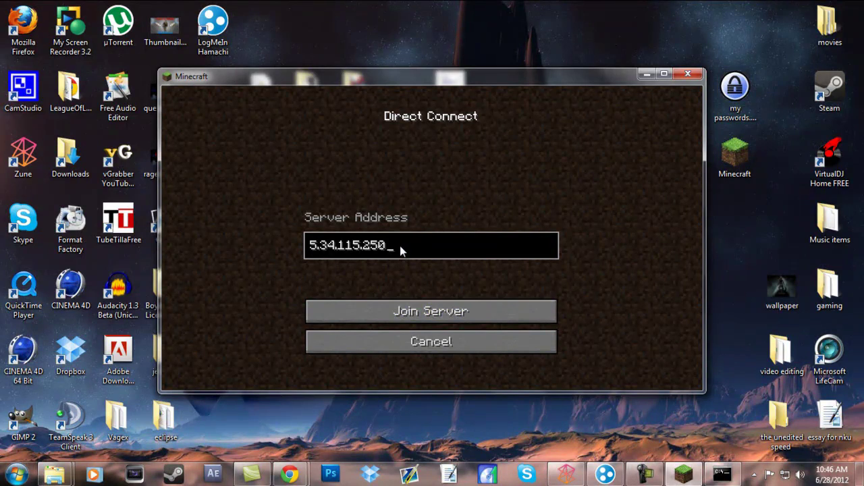
{"action": "left_click", "coordinate": [411, 309]}
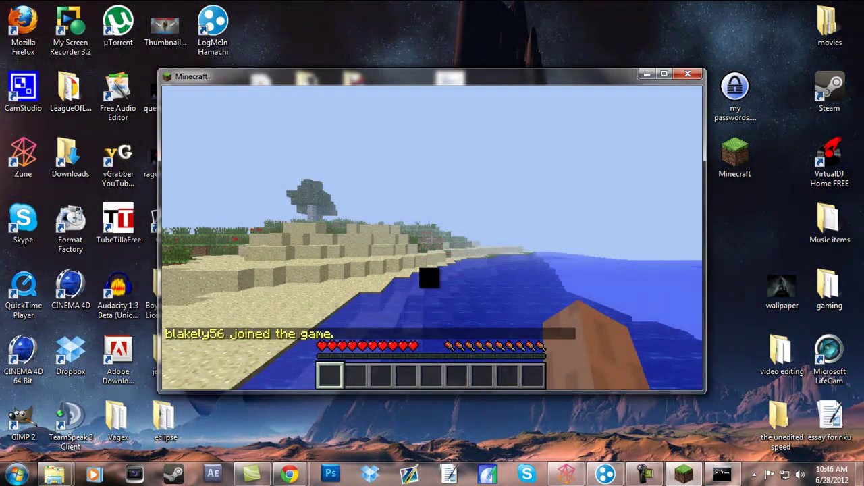
Break a sand block briefly in-game, then exit and close Minecraft.
{"action": "mouse_move", "coordinate": [432, 238]}
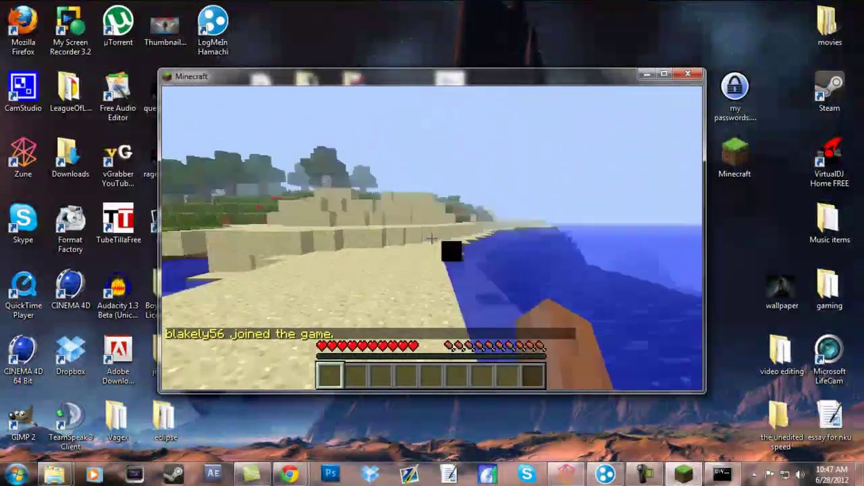
{"action": "left_click_drag", "start_coordinate": [432, 237], "coordinate": [432, 238]}
{"action": "key", "text": "Escape"}
{"action": "left_click", "coordinate": [432, 185]}
{"action": "key", "text": "Escape"}
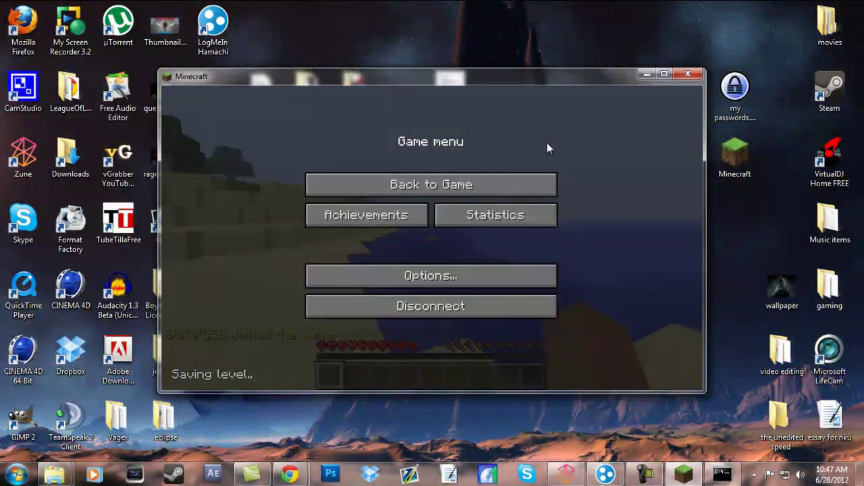
{"action": "left_click", "coordinate": [687, 73]}
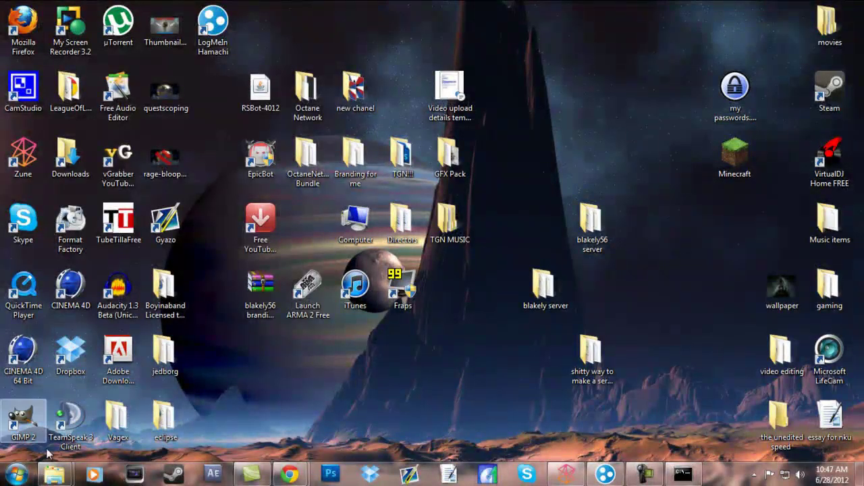
Look over the ops, server text and banned-players files in the blakely56 folder.
{"action": "mouse_move", "coordinate": [54, 475]}
{"action": "left_click", "coordinate": [173, 397]}
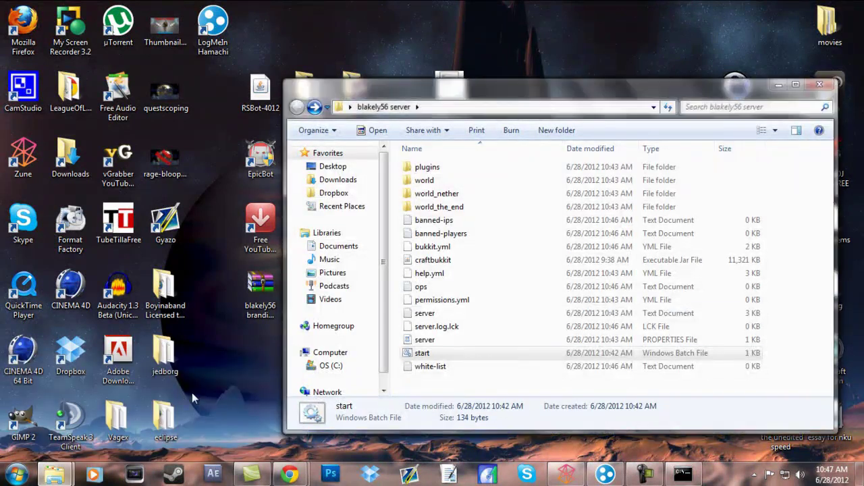
{"action": "left_click", "coordinate": [473, 395]}
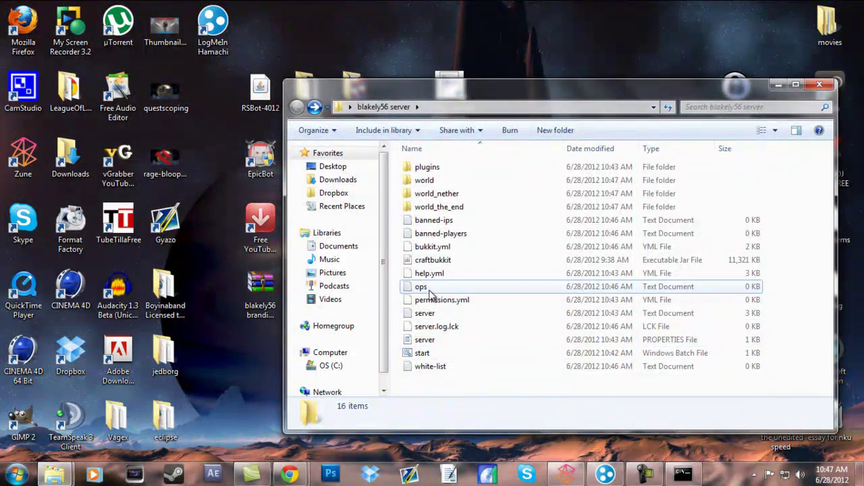
{"action": "left_click", "coordinate": [431, 290]}
{"action": "left_click", "coordinate": [430, 314]}
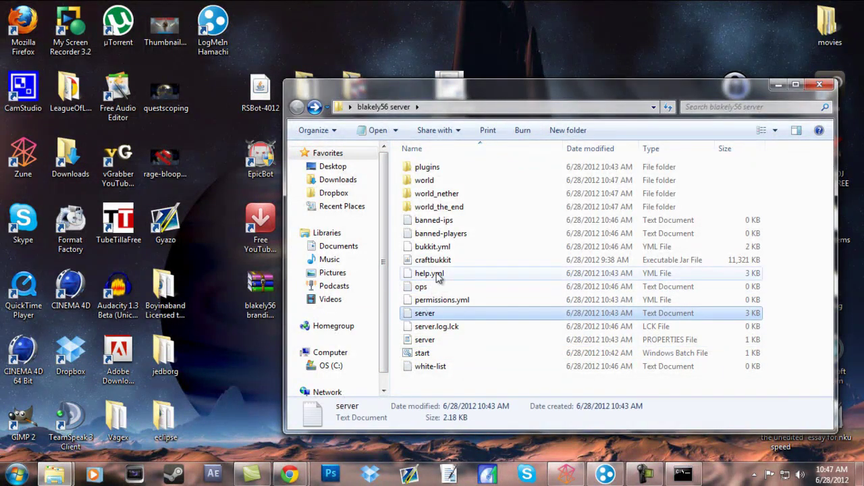
{"action": "left_click", "coordinate": [427, 235]}
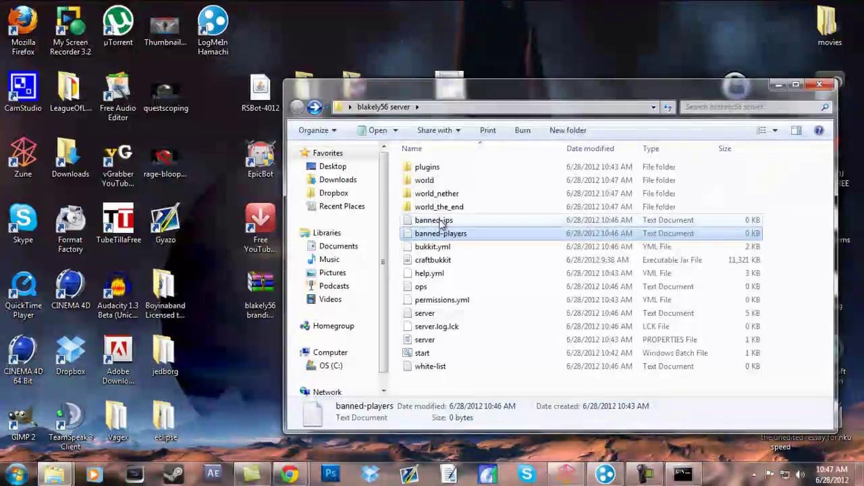
Check the empty ops file in Notepad, select the world folder, and close the window.
{"action": "double_click", "coordinate": [437, 290]}
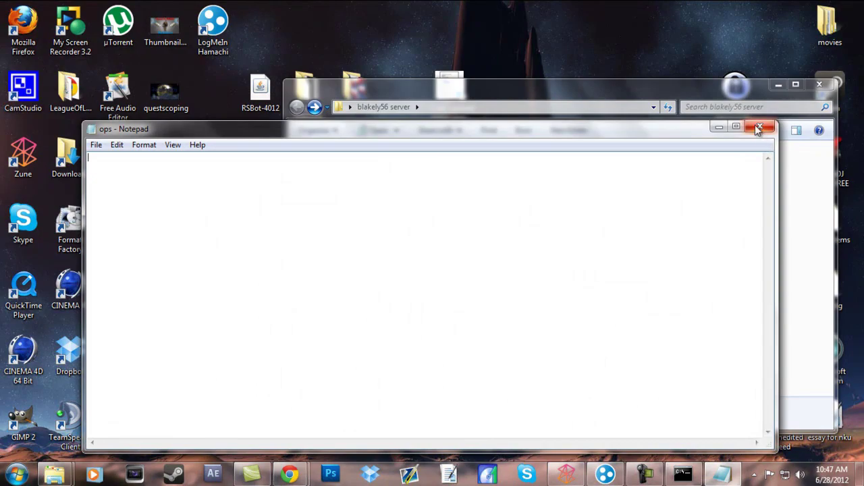
{"action": "left_click", "coordinate": [759, 128]}
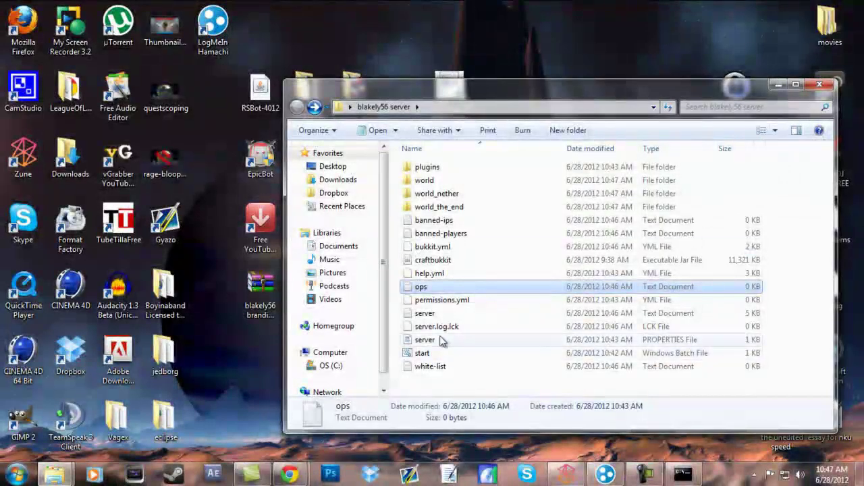
{"action": "left_click", "coordinate": [399, 287]}
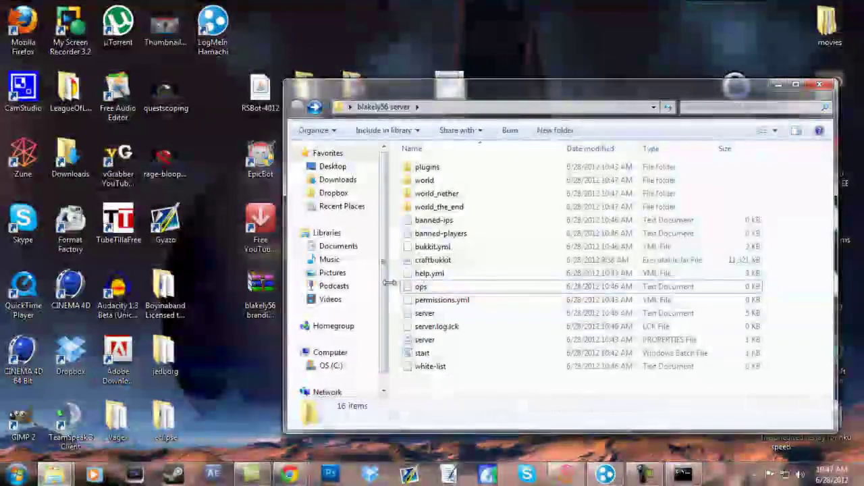
{"action": "left_click", "coordinate": [400, 180]}
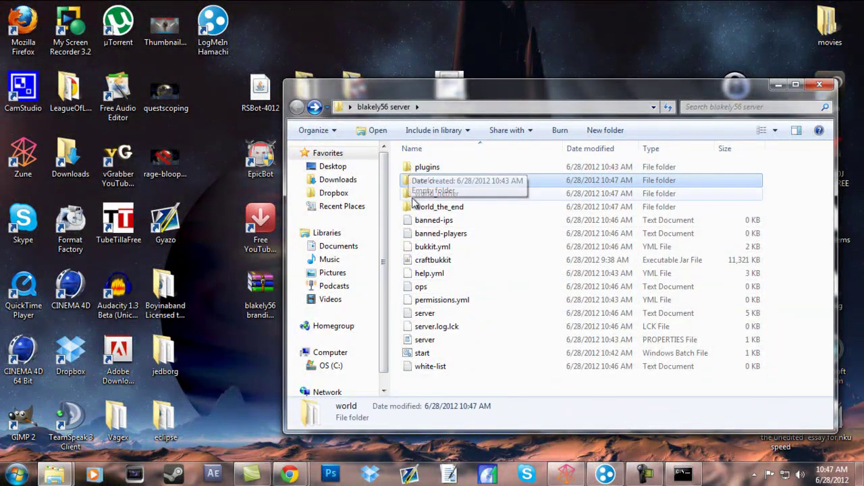
{"action": "left_click", "coordinate": [800, 166]}
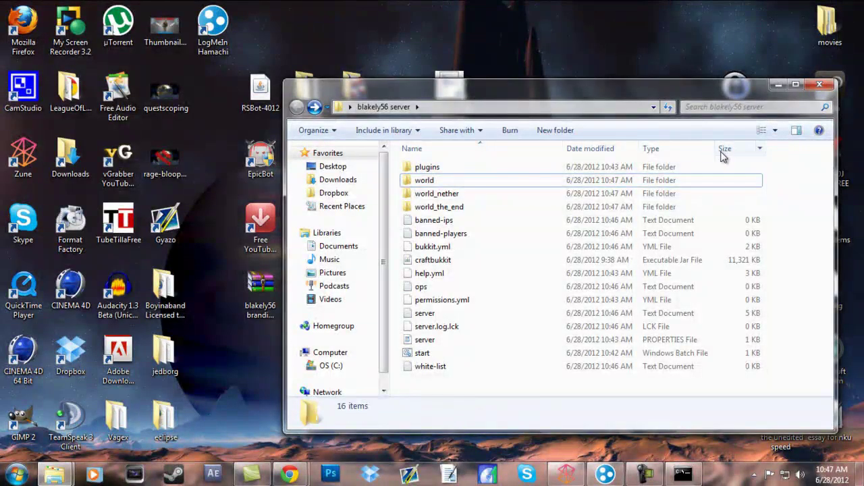
{"action": "left_click", "coordinate": [820, 86]}
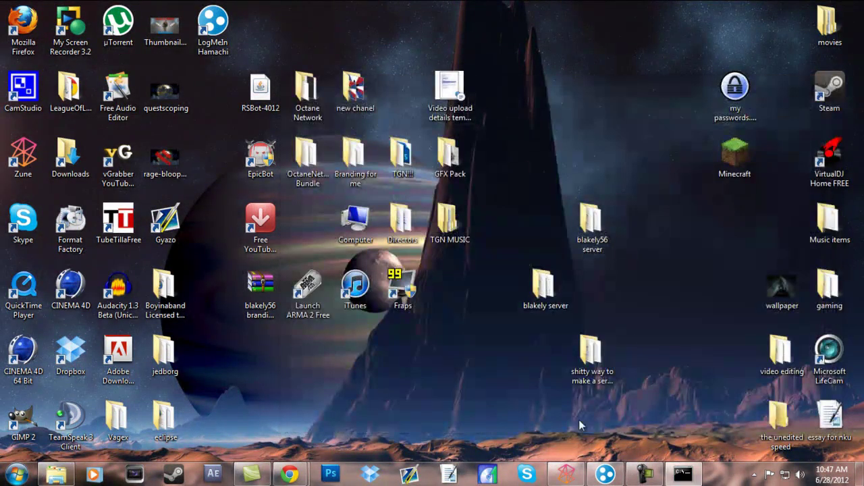
Go from the Minecraft home page to its download page in Chrome.
{"action": "left_click", "coordinate": [642, 476]}
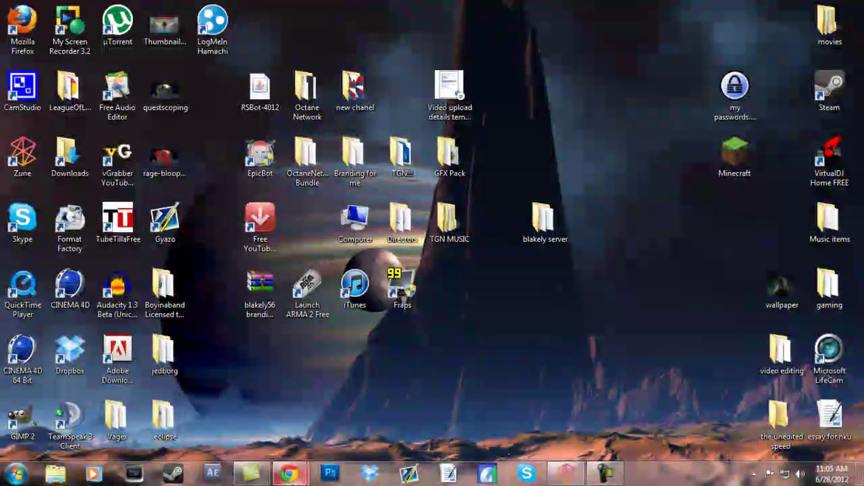
{"action": "mouse_move", "coordinate": [289, 473]}
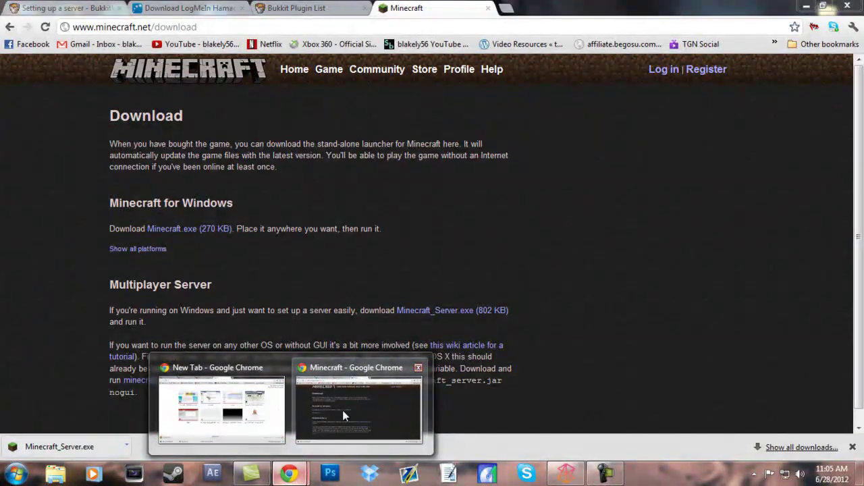
{"action": "left_click", "coordinate": [341, 409]}
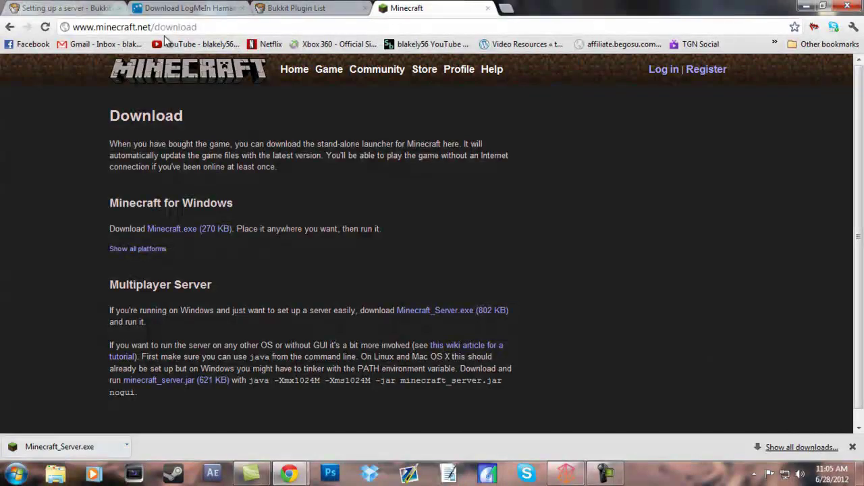
{"action": "left_click", "coordinate": [222, 25]}
{"action": "left_click", "coordinate": [82, 98]}
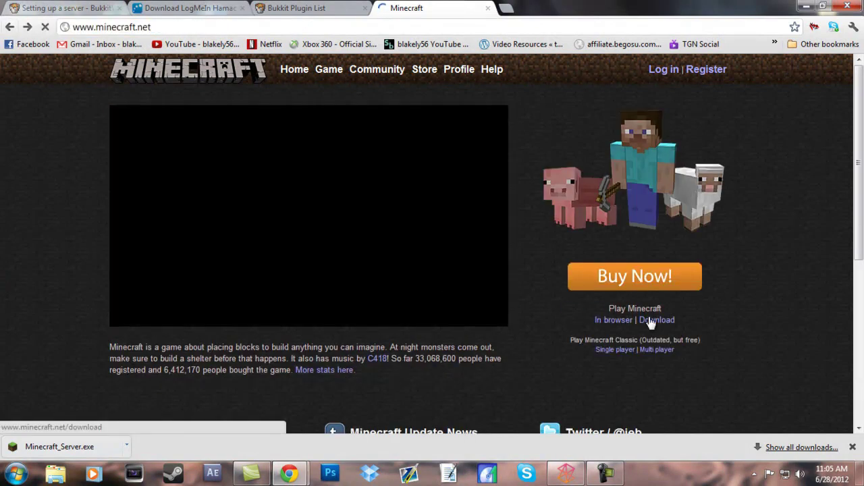
{"action": "left_click", "coordinate": [656, 320]}
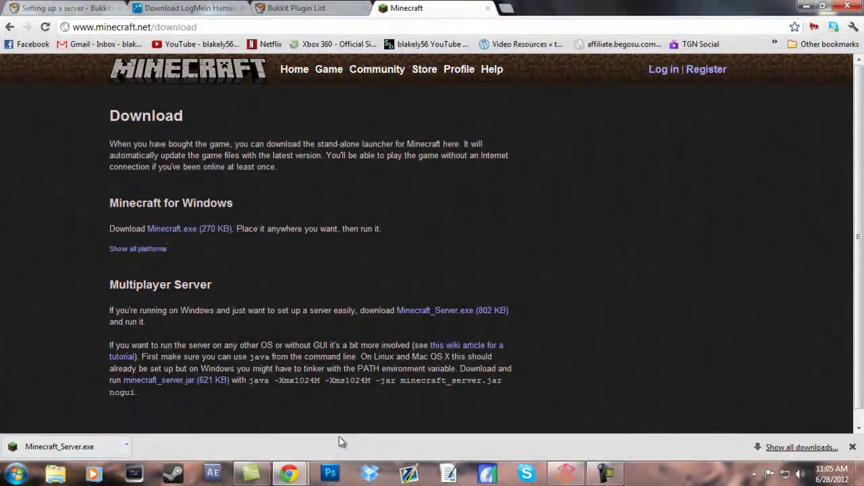
{"action": "double_click", "coordinate": [177, 284]}
{"action": "left_click", "coordinate": [257, 283]}
{"action": "scroll", "coordinate": [241, 328], "scroll_direction": "down", "scroll_amount": 1}
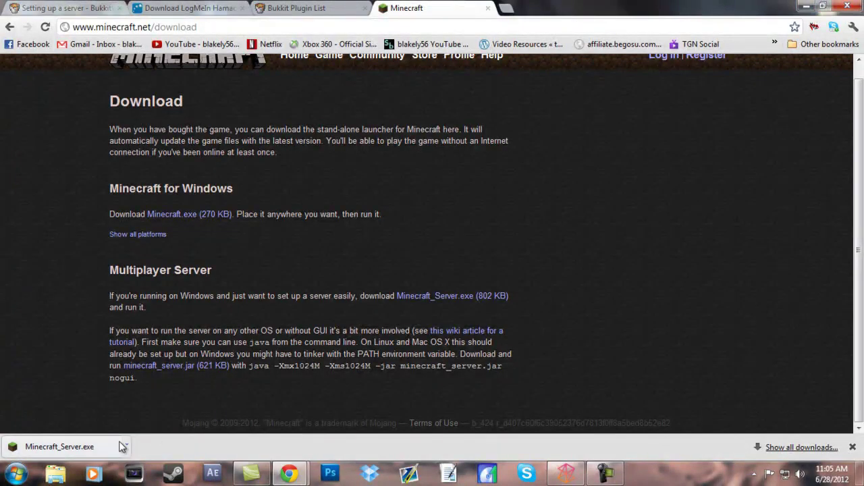
Download and keep Minecraft_Server.exe, show it in its folder, and minimize Chrome.
{"action": "left_click", "coordinate": [432, 302]}
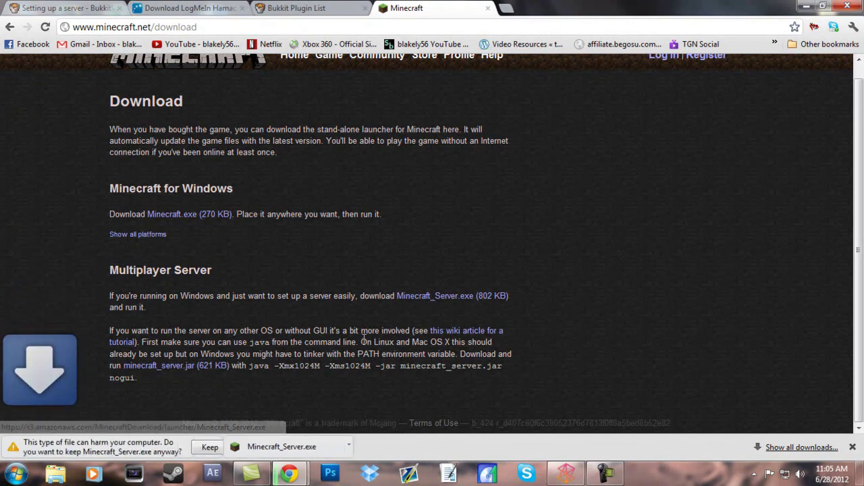
{"action": "left_click", "coordinate": [214, 448]}
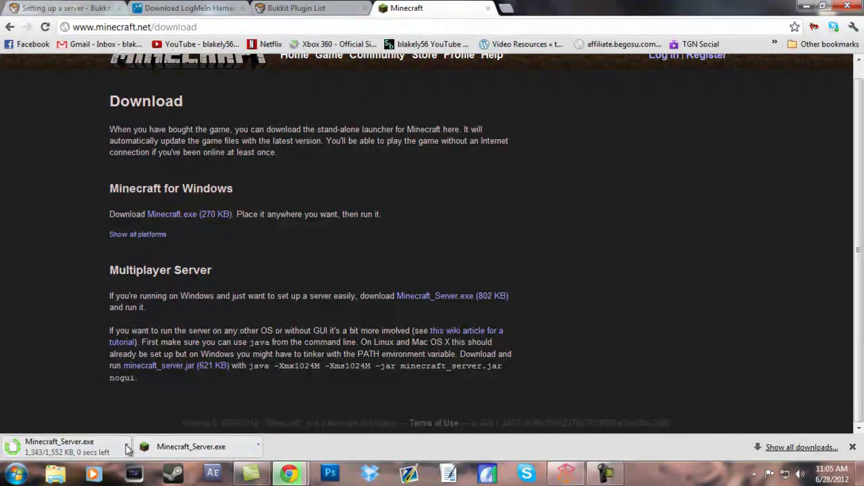
{"action": "left_click", "coordinate": [127, 446]}
{"action": "left_click", "coordinate": [204, 411]}
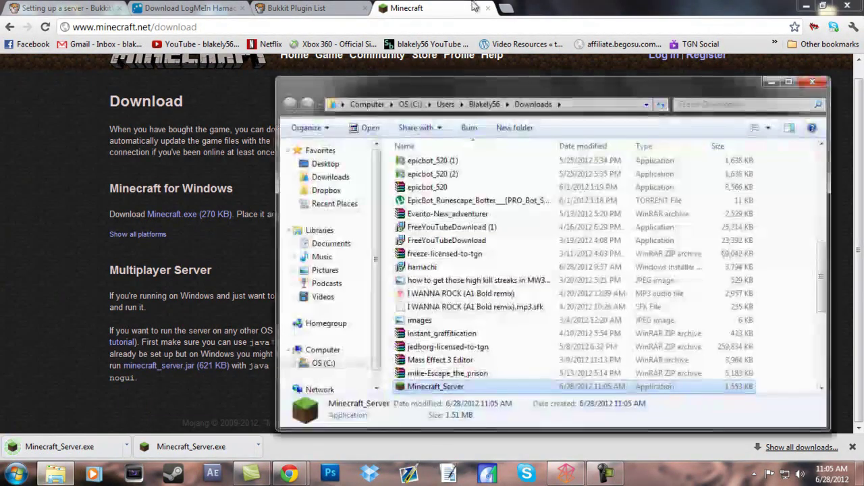
{"action": "left_click", "coordinate": [808, 8]}
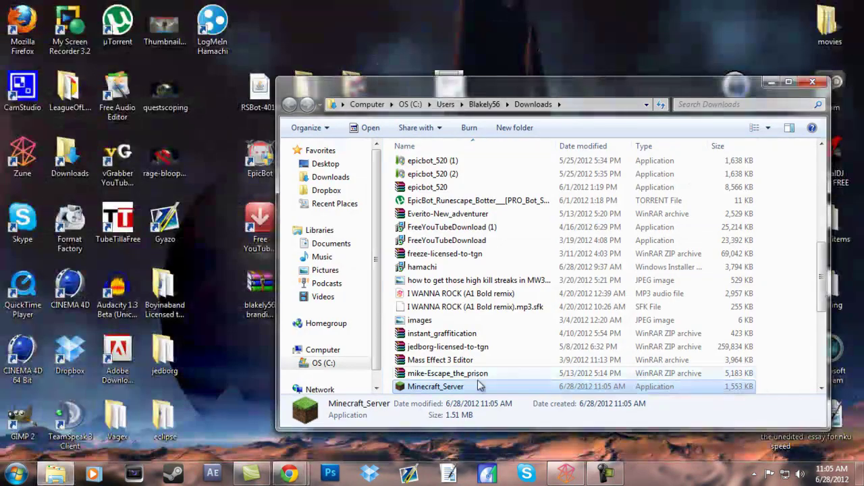
Move Minecraft_Server from Downloads onto the desktop.
{"action": "left_click_drag", "start_coordinate": [436, 373], "coordinate": [500, 287]}
{"action": "key", "text": "super+d"}
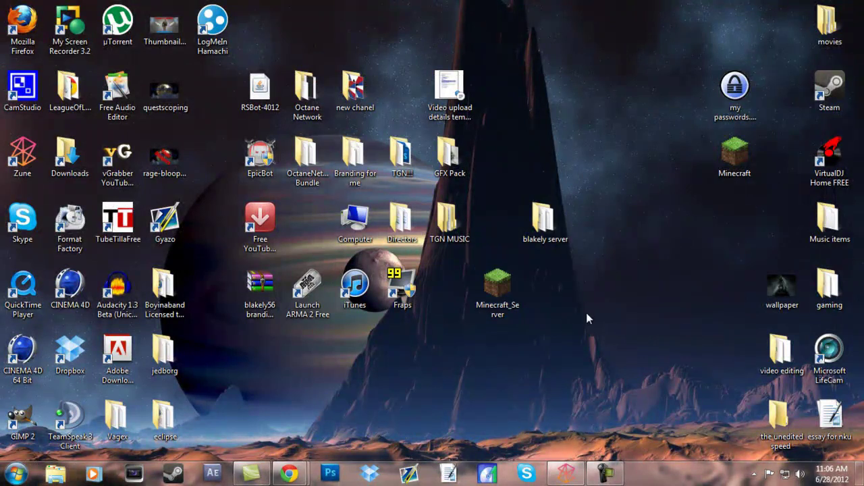
{"action": "left_click", "coordinate": [586, 254]}
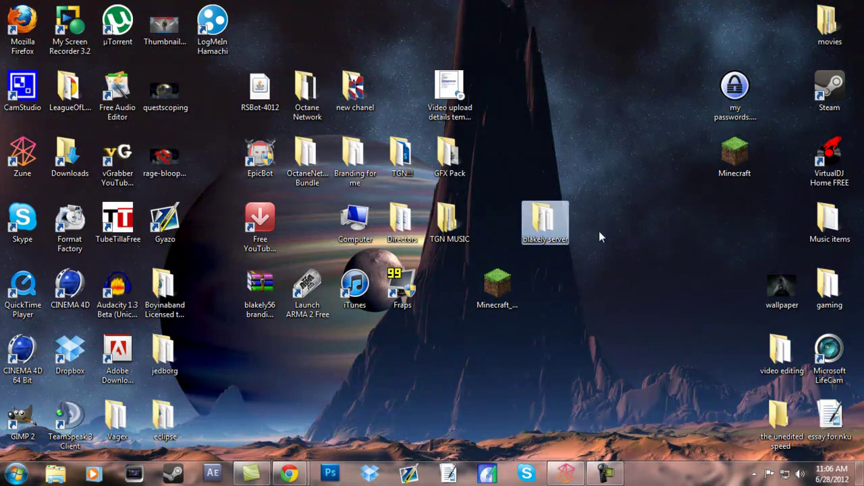
Try deleting the blakely server folder and dismiss the folder-in-use warning.
{"action": "left_click", "coordinate": [562, 228]}
{"action": "key", "text": "Delete"}
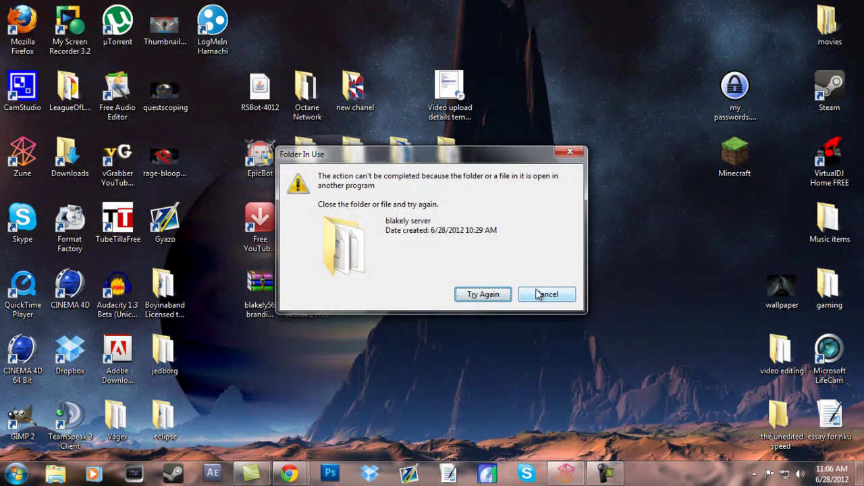
{"action": "left_click", "coordinate": [547, 294]}
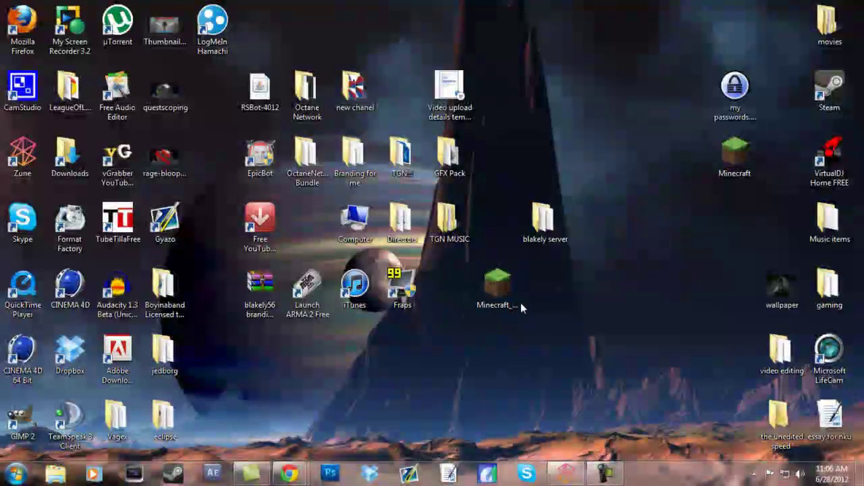
Create a new folder on the desktop.
{"action": "right_click", "coordinate": [553, 328]}
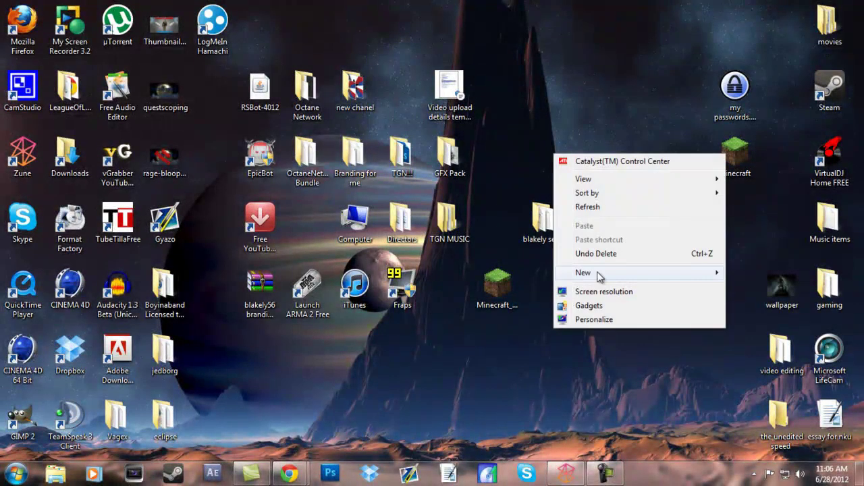
{"action": "mouse_move", "coordinate": [598, 272]}
{"action": "left_click", "coordinate": [495, 276]}
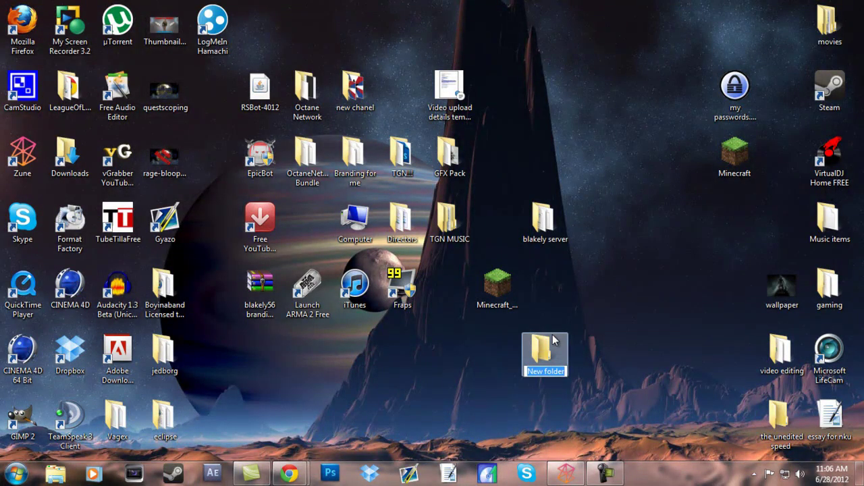
Name the folder 'shitty server', move Minecraft_Server into it, and open it.
{"action": "type", "text": "shitty server"}
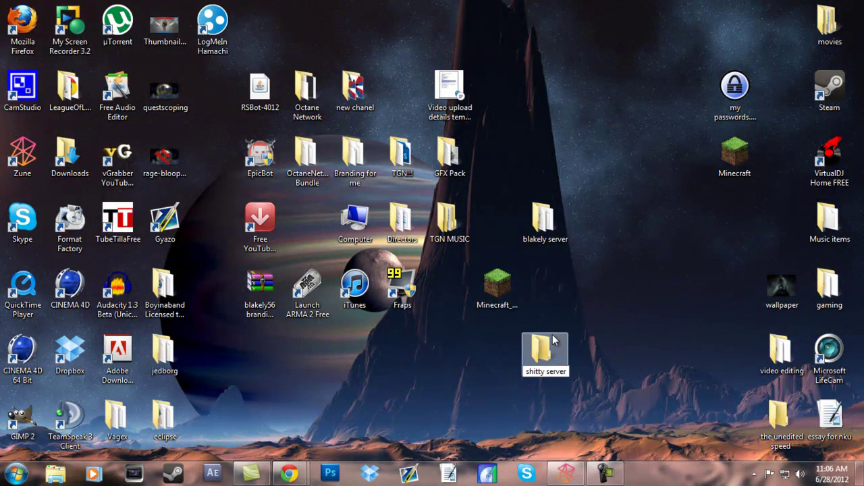
{"action": "key", "text": "Return"}
{"action": "left_click", "coordinate": [670, 373]}
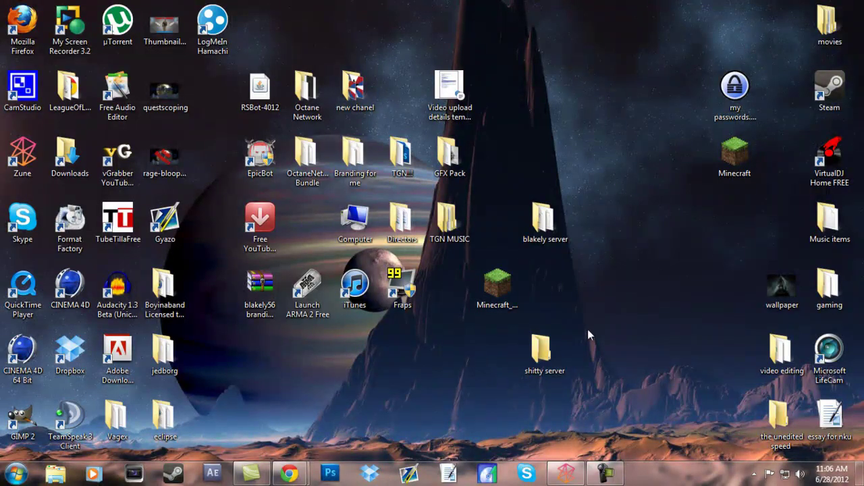
{"action": "left_click_drag", "start_coordinate": [504, 282], "coordinate": [544, 363]}
{"action": "double_click", "coordinate": [554, 362]}
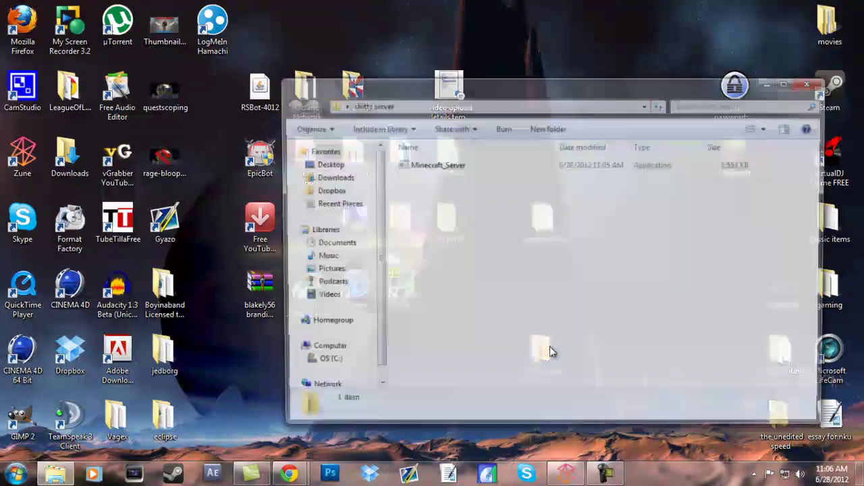
Run Minecraft_Server past the security warning, resize its window, and close it once loaded.
{"action": "double_click", "coordinate": [454, 167]}
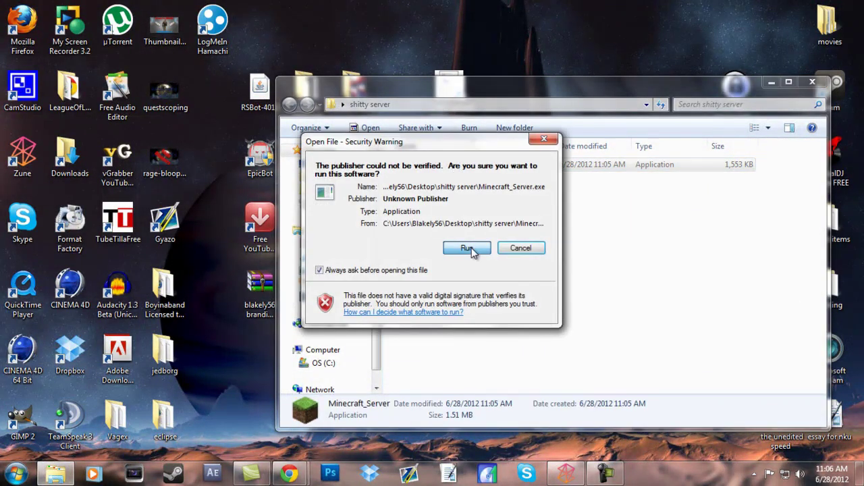
{"action": "left_click", "coordinate": [467, 248]}
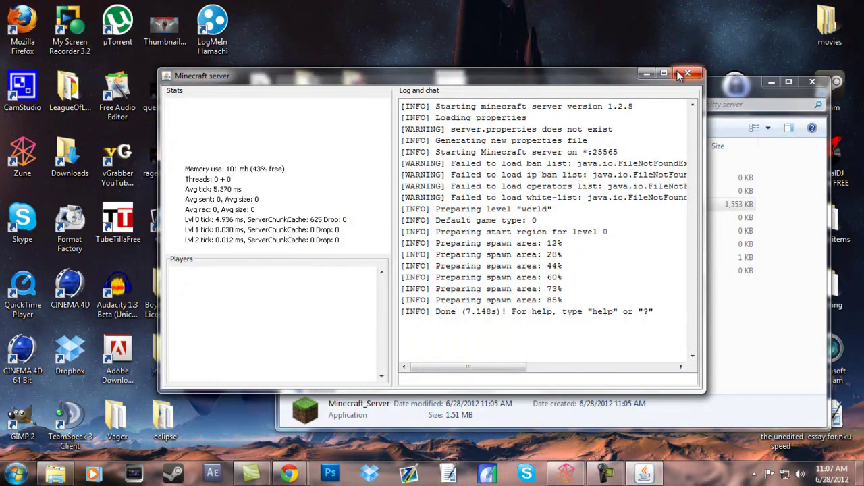
{"action": "left_click_drag", "start_coordinate": [540, 79], "coordinate": [537, 53]}
{"action": "left_click_drag", "start_coordinate": [600, 42], "coordinate": [515, 77]}
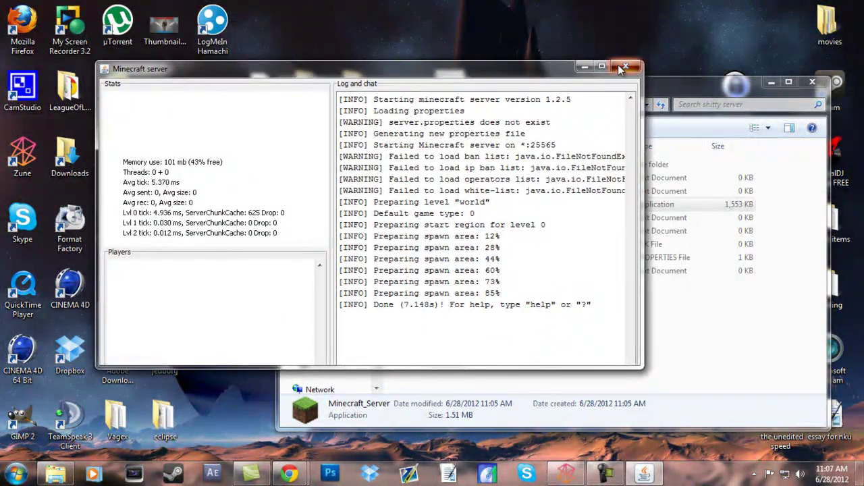
{"action": "left_click", "coordinate": [622, 68]}
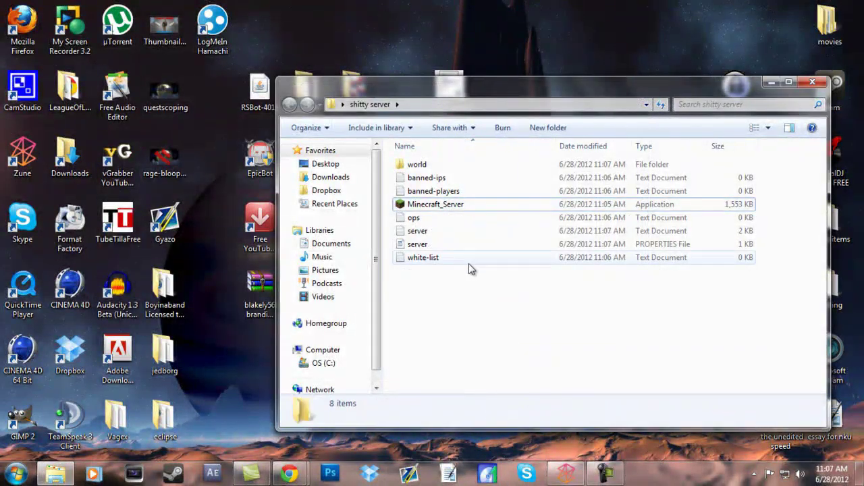
Open server.properties in WordPad showing port 25566, then return to Chrome's Minecraft download page.
{"action": "double_click", "coordinate": [459, 245]}
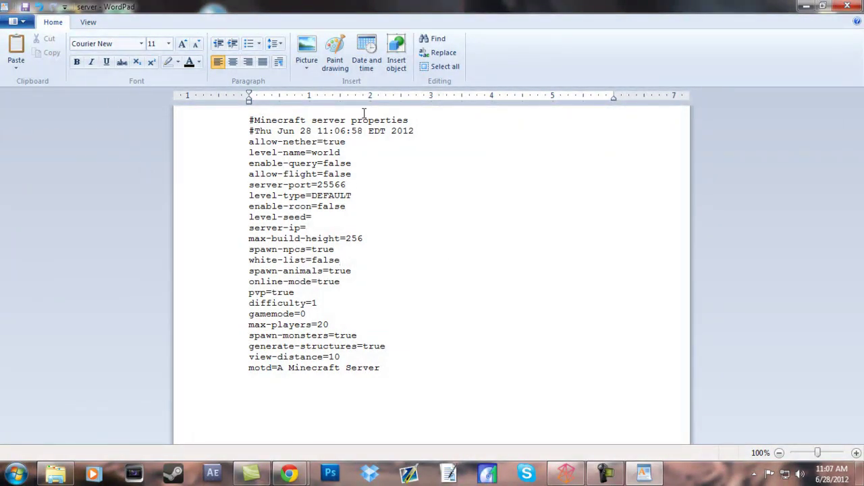
{"action": "mouse_move", "coordinate": [295, 478]}
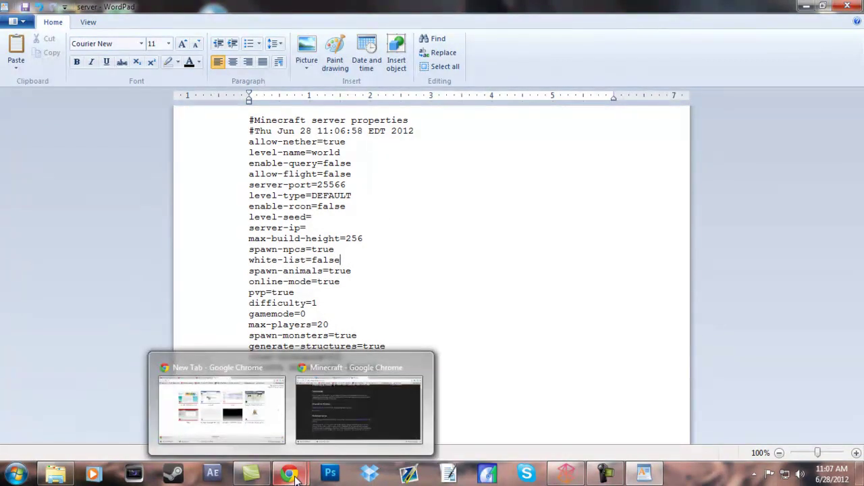
{"action": "left_click", "coordinate": [355, 407]}
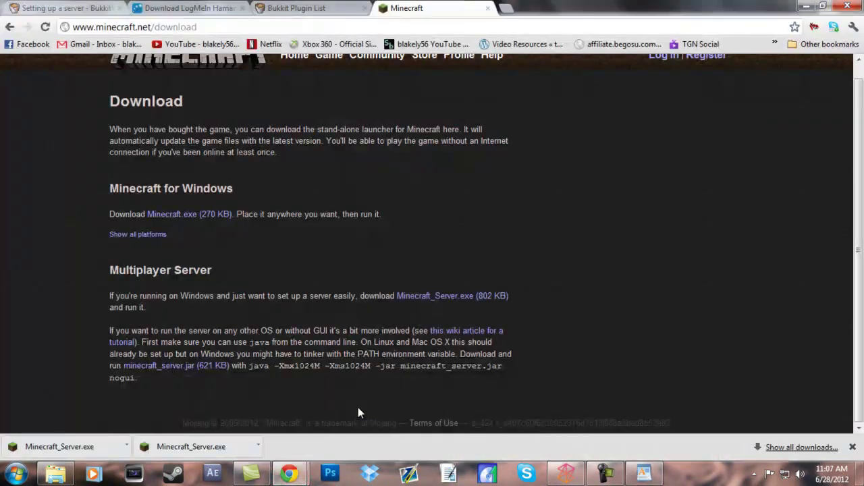
Load google.com in a new Chrome tab.
{"action": "left_click", "coordinate": [508, 8]}
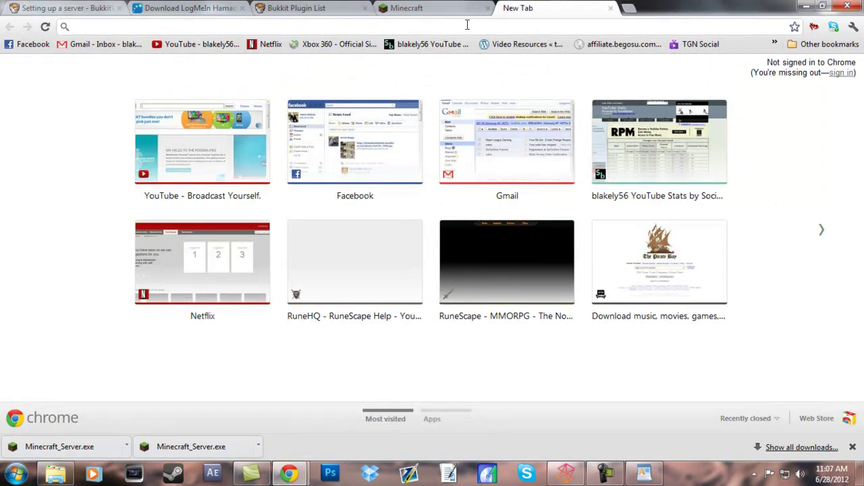
{"action": "type", "text": "gogo"}
{"action": "key", "text": "BackSpace"}
{"action": "key", "text": "BackSpace"}
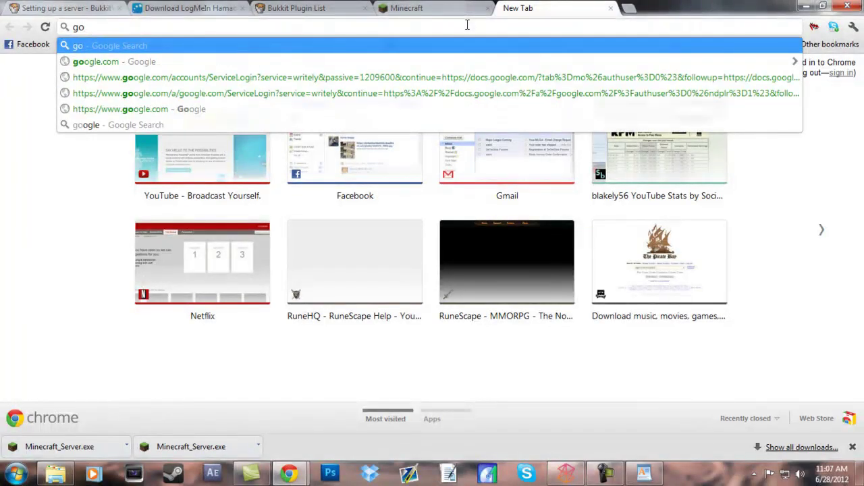
{"action": "type", "text": "ogle.com"}
{"action": "key", "text": "Return"}
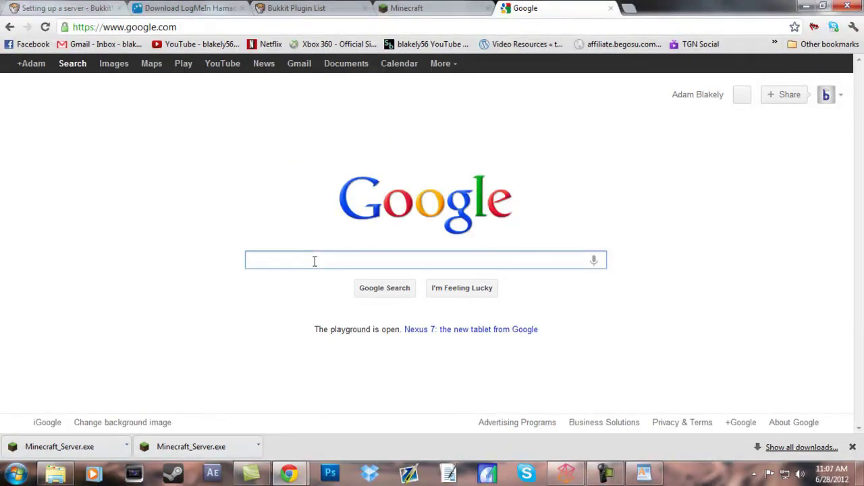
Search 'my ip', open the whatismyip.com result, then close it and minimize Chrome.
{"action": "type", "text": "my "}
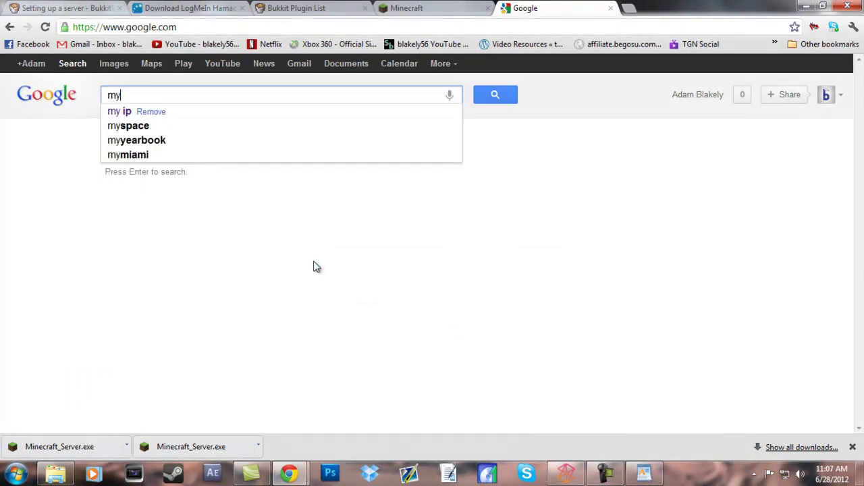
{"action": "type", "text": "ip"}
{"action": "key", "text": "Return"}
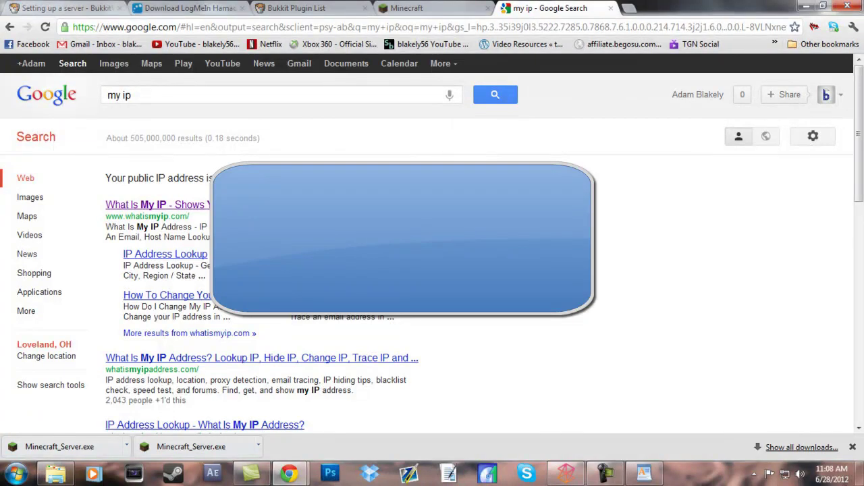
{"action": "left_click", "coordinate": [156, 204]}
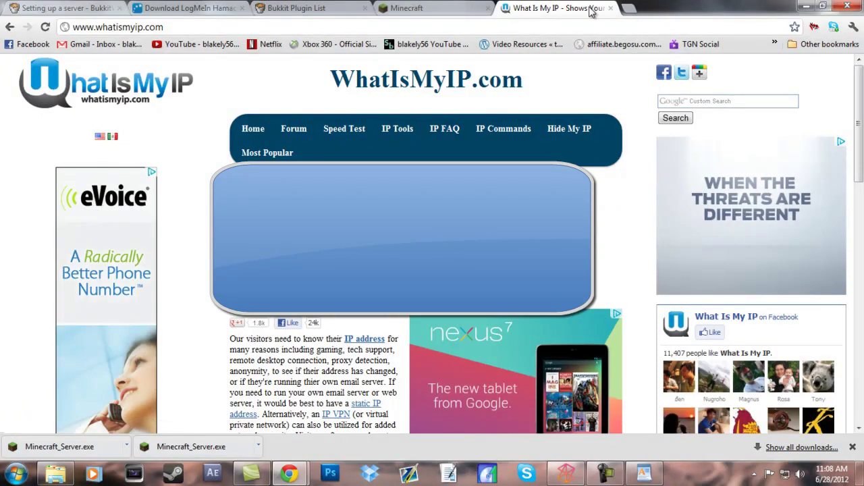
{"action": "left_click", "coordinate": [610, 8]}
{"action": "left_click", "coordinate": [805, 8]}
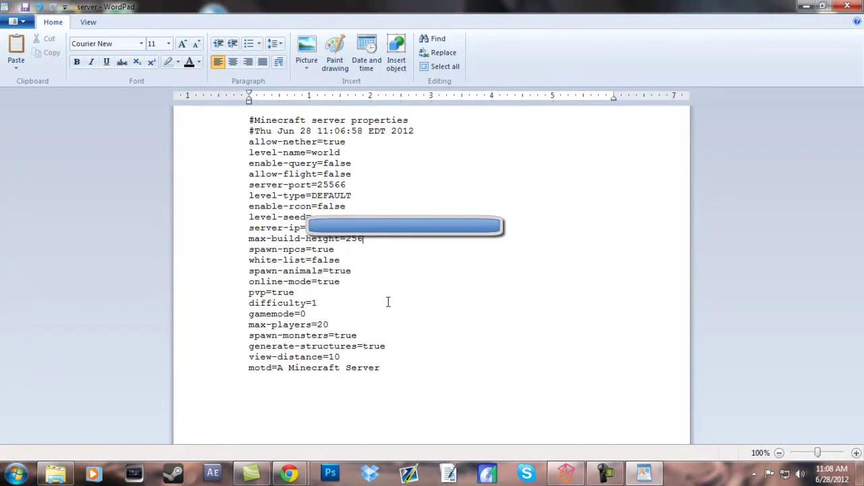
Save and close server.properties, then run Minecraft_Server and close it after the port bind failure.
{"action": "left_click", "coordinate": [16, 22]}
{"action": "left_click", "coordinate": [672, 87]}
{"action": "left_click", "coordinate": [847, 6]}
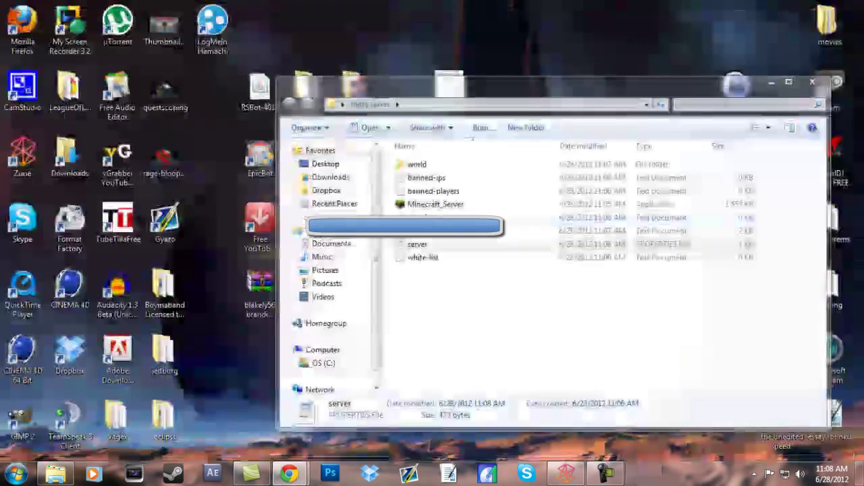
{"action": "left_click", "coordinate": [445, 205]}
{"action": "double_click", "coordinate": [446, 206]}
{"action": "left_click", "coordinate": [471, 248]}
{"action": "left_click", "coordinate": [468, 258]}
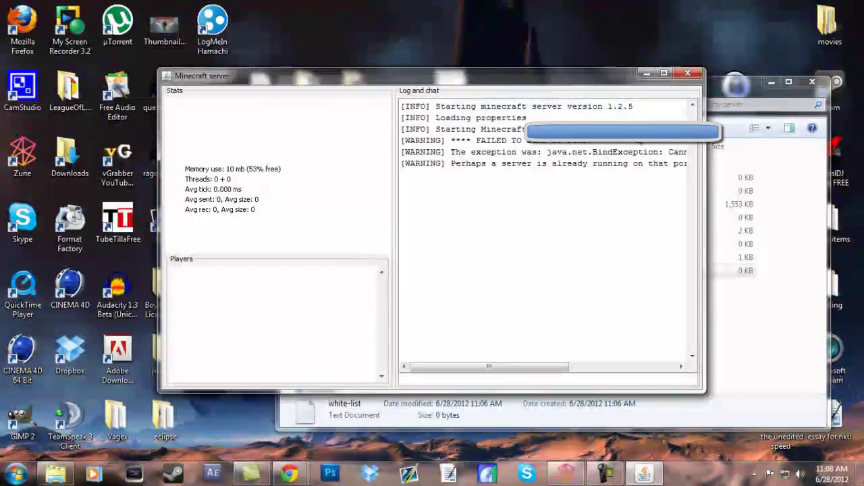
{"action": "left_click", "coordinate": [687, 73]}
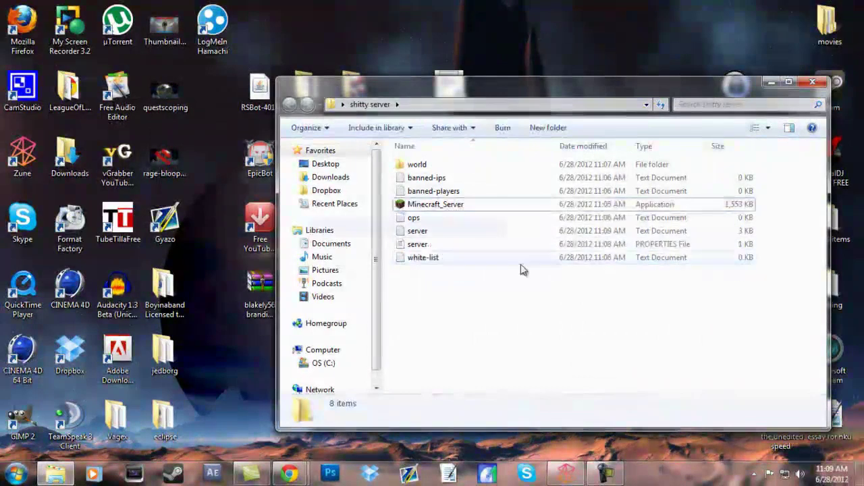
Change server-port to 25565 in server.properties, save it and close WordPad.
{"action": "left_click", "coordinate": [471, 246]}
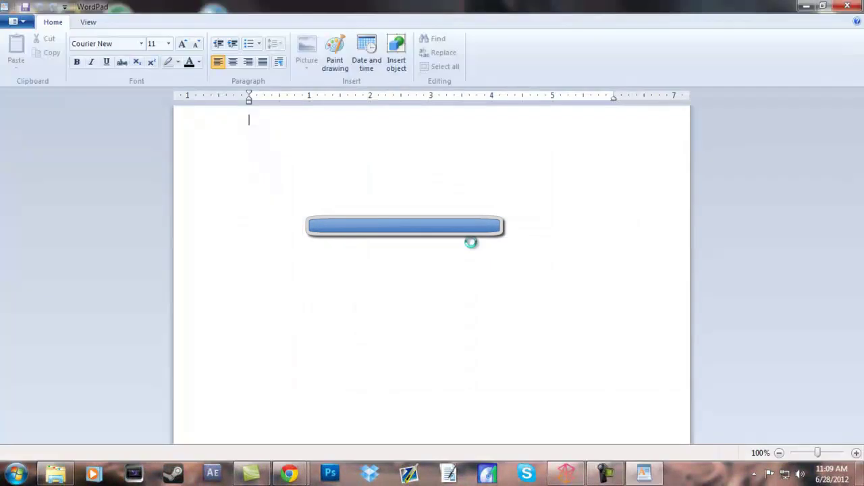
{"action": "left_click", "coordinate": [471, 240]}
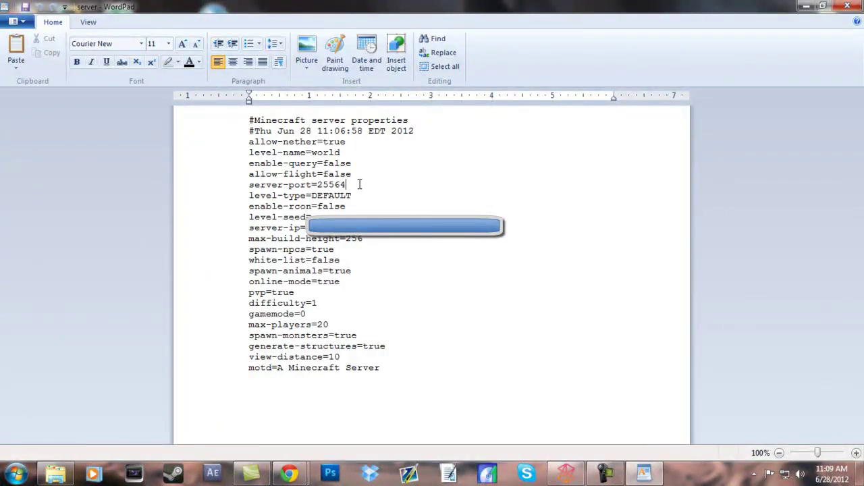
{"action": "key", "text": "BackSpace"}
{"action": "type", "text": "5"}
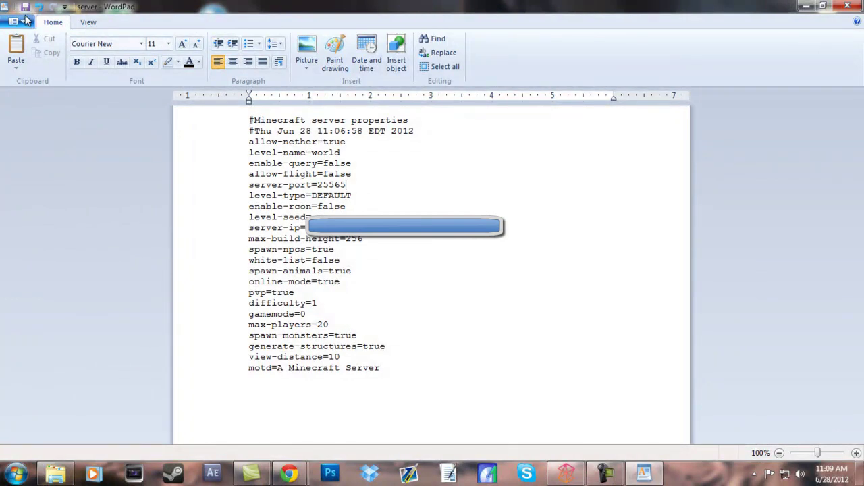
{"action": "left_click", "coordinate": [14, 22]}
{"action": "left_click", "coordinate": [41, 100]}
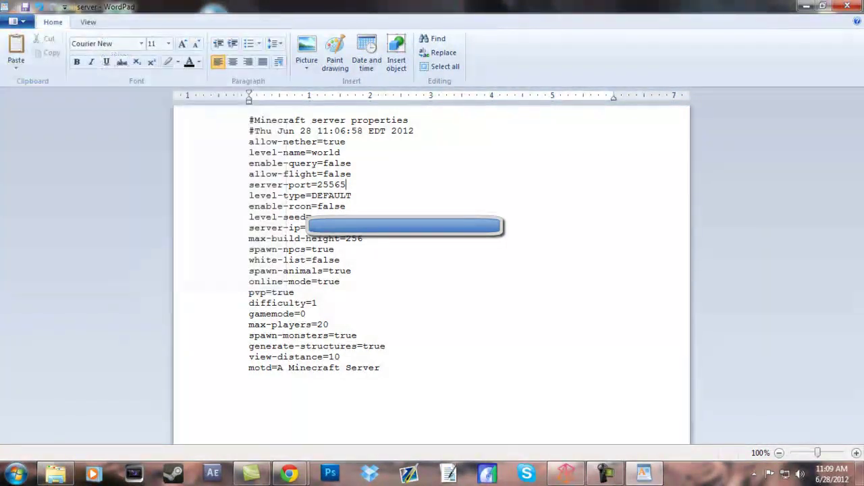
{"action": "key", "text": "alt+F4"}
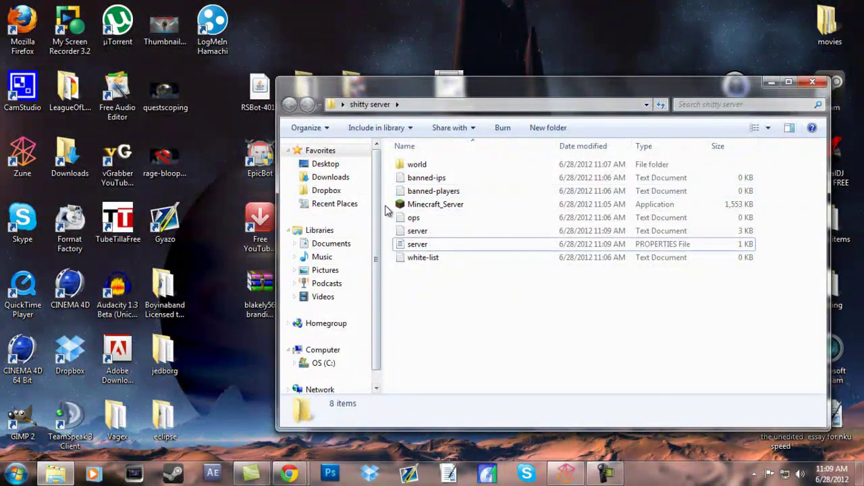
{"action": "left_click", "coordinate": [443, 204]}
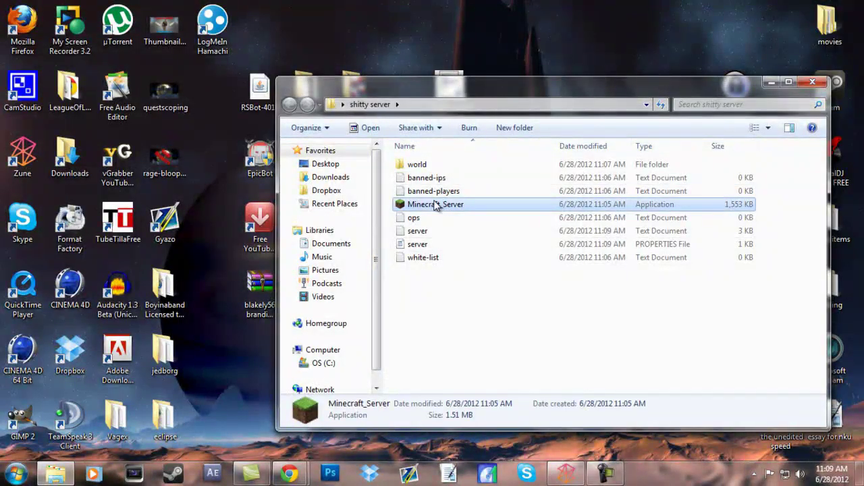
Close the server folder, log in to Minecraft and reach the Direct Connect screen.
{"action": "left_click", "coordinate": [812, 82]}
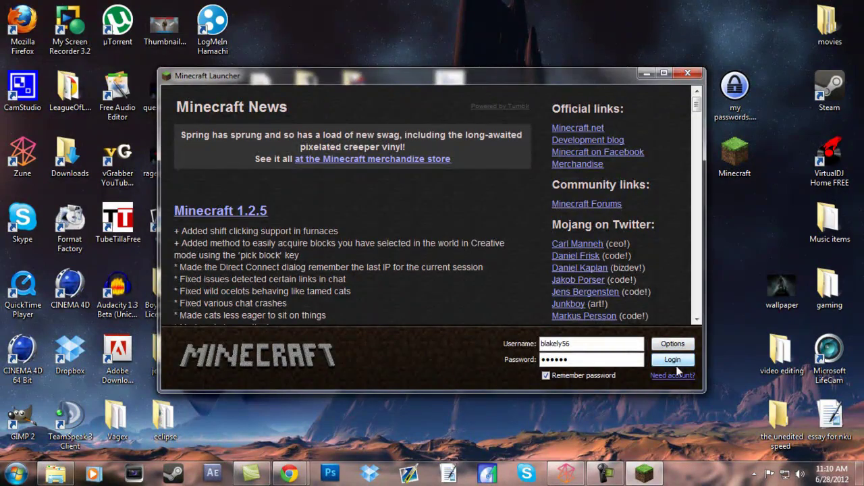
{"action": "left_click", "coordinate": [672, 360]}
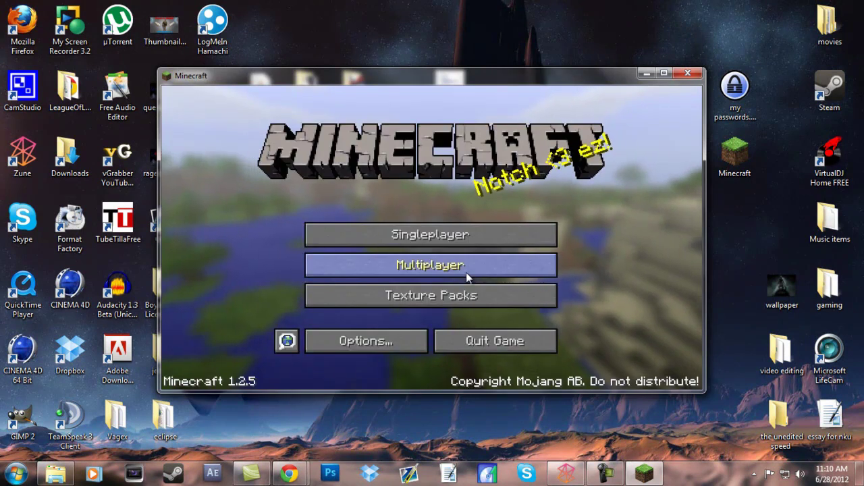
{"action": "left_click", "coordinate": [466, 271]}
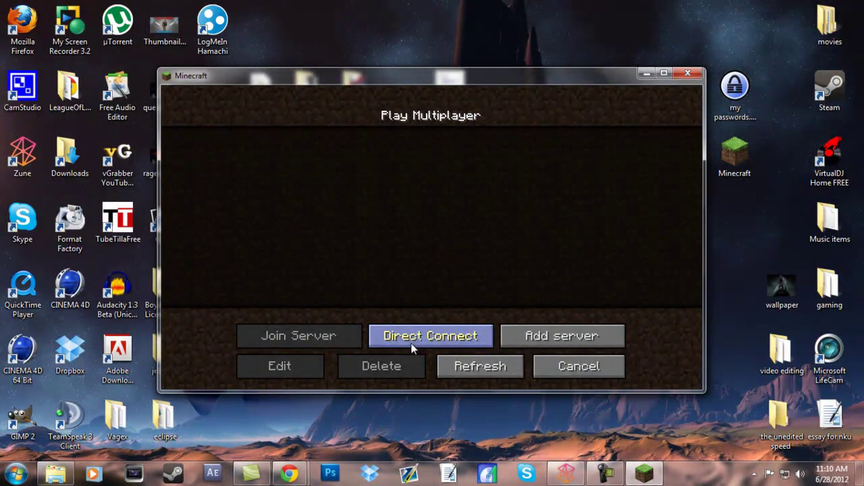
{"action": "left_click", "coordinate": [427, 335]}
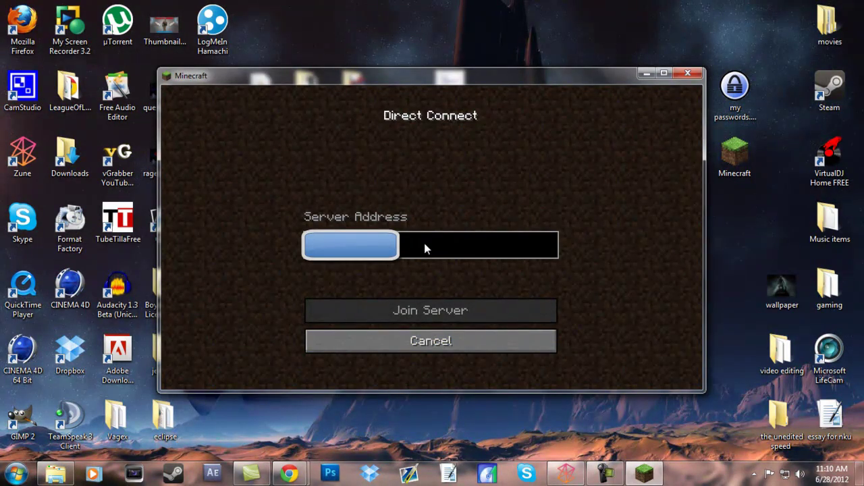
Paste the server address with ':2', clear it, back out to the title screen and quit.
{"action": "key", "text": "ctrl+v"}
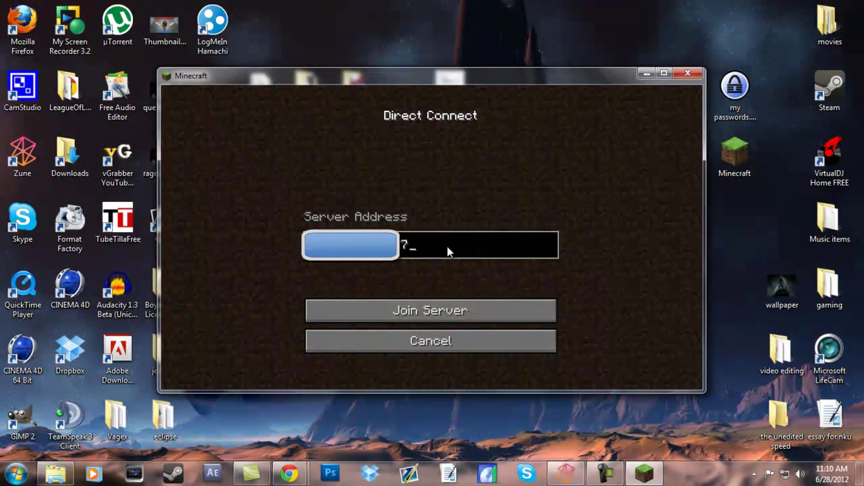
{"action": "type", "text": ":2"}
{"action": "key", "text": "BackSpace"}
{"action": "key", "text": "BackSpace"}
{"action": "key", "text": "BackSpace"}
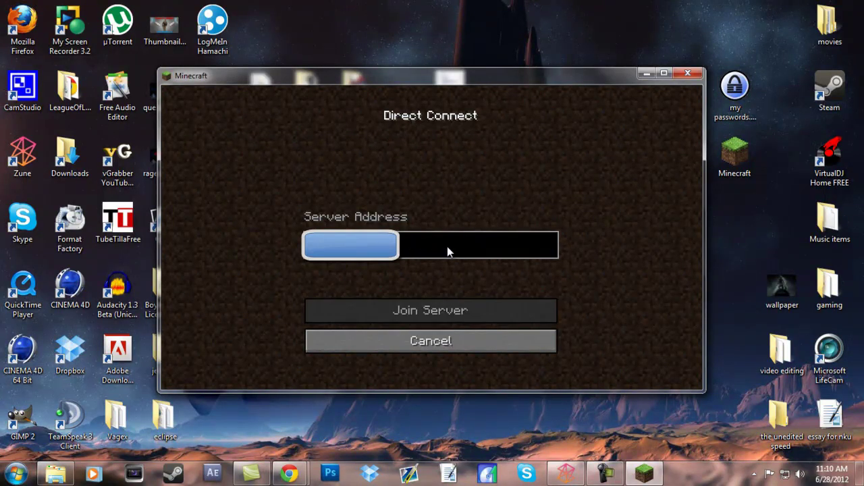
{"action": "left_click", "coordinate": [446, 341]}
{"action": "left_click", "coordinate": [571, 366]}
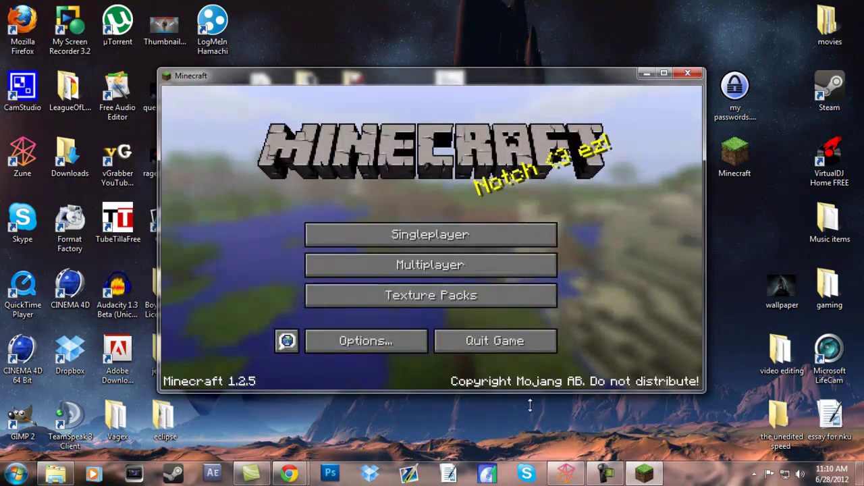
{"action": "left_click", "coordinate": [499, 344]}
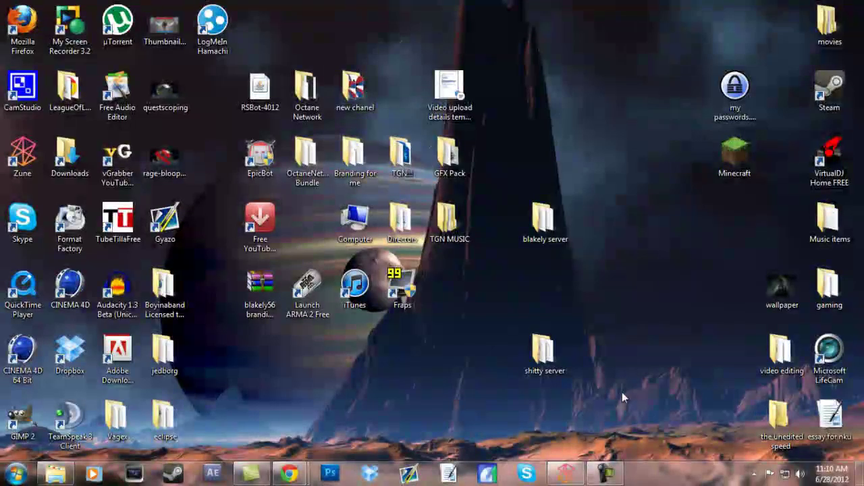
{"action": "left_click", "coordinate": [606, 473]}
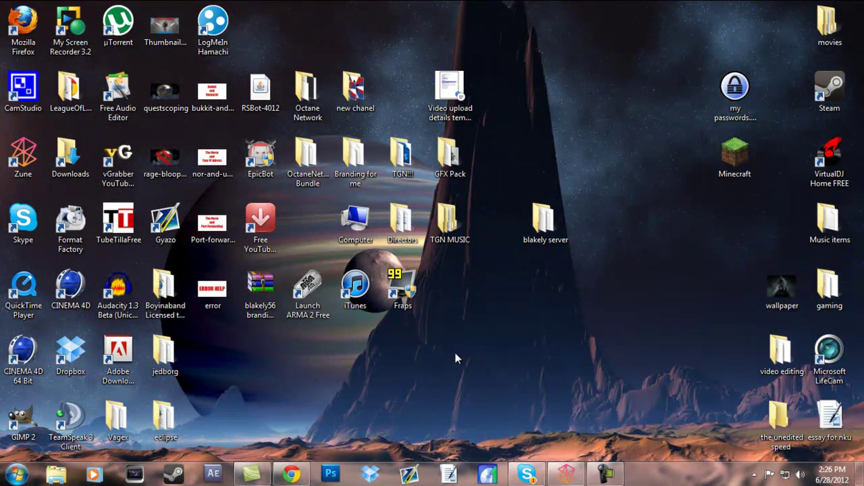
Create a new empty folder named 'server yall' on the desktop.
{"action": "left_click_drag", "start_coordinate": [635, 377], "coordinate": [270, 72]}
{"action": "left_click", "coordinate": [482, 370]}
{"action": "left_click_drag", "start_coordinate": [557, 382], "coordinate": [236, 68]}
{"action": "left_click", "coordinate": [544, 380]}
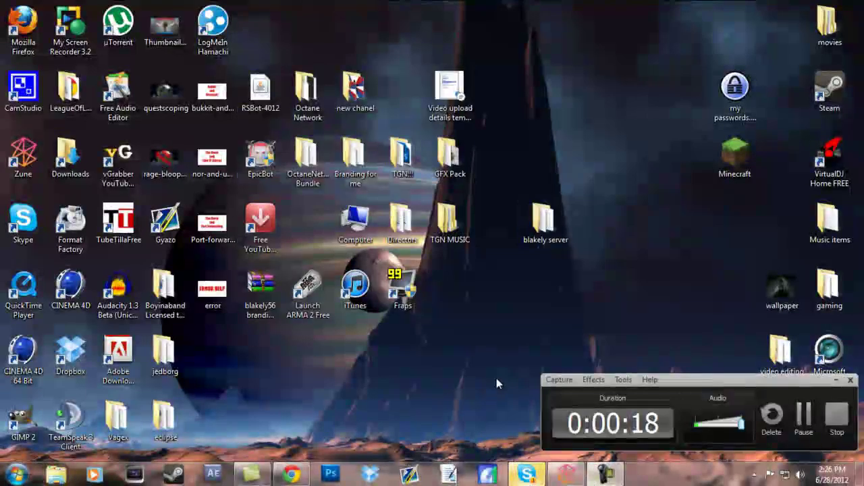
{"action": "left_click", "coordinate": [605, 474]}
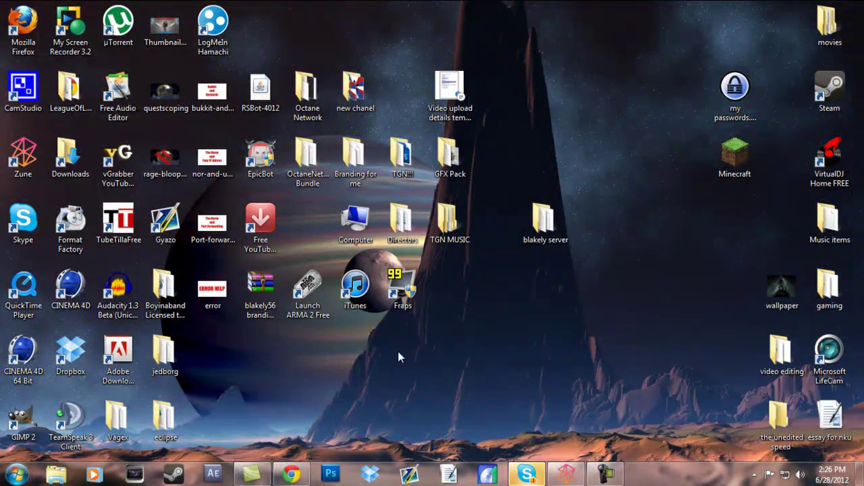
{"action": "right_click", "coordinate": [525, 364]}
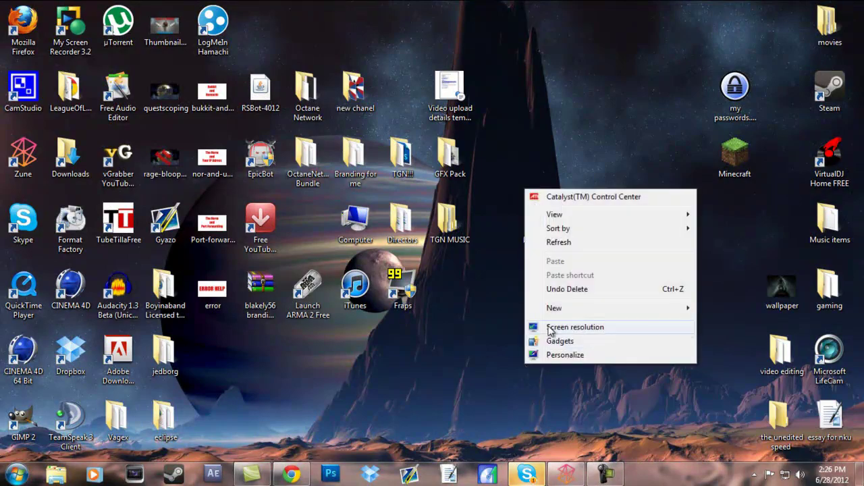
{"action": "mouse_move", "coordinate": [552, 312]}
{"action": "left_click", "coordinate": [747, 123]}
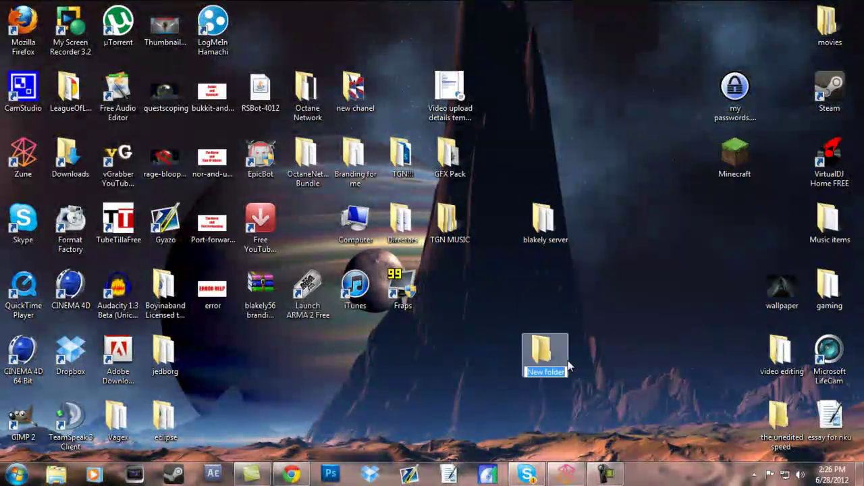
{"action": "type", "text": "s"}
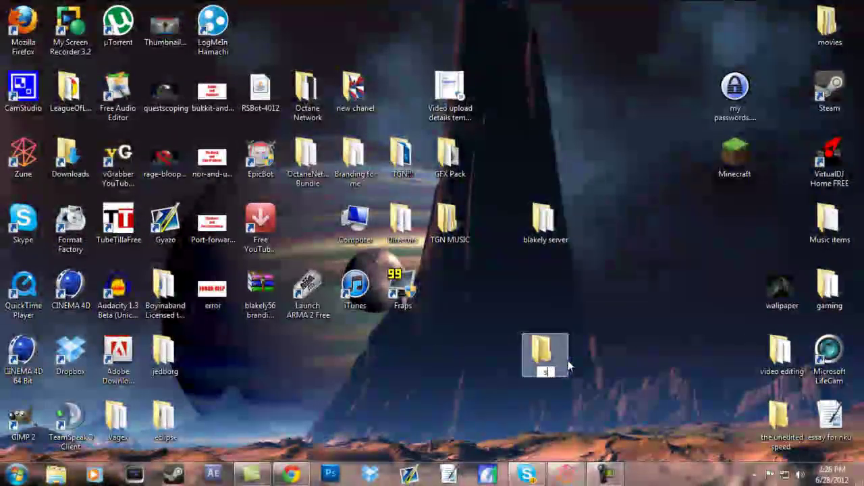
{"action": "type", "text": "erver"}
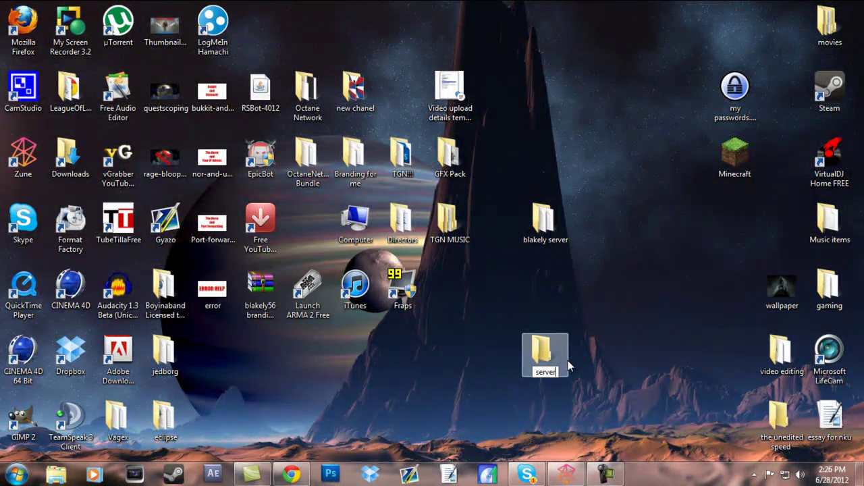
{"action": "type", "text": " yall"}
{"action": "key", "text": "Return"}
{"action": "left_click", "coordinate": [604, 371]}
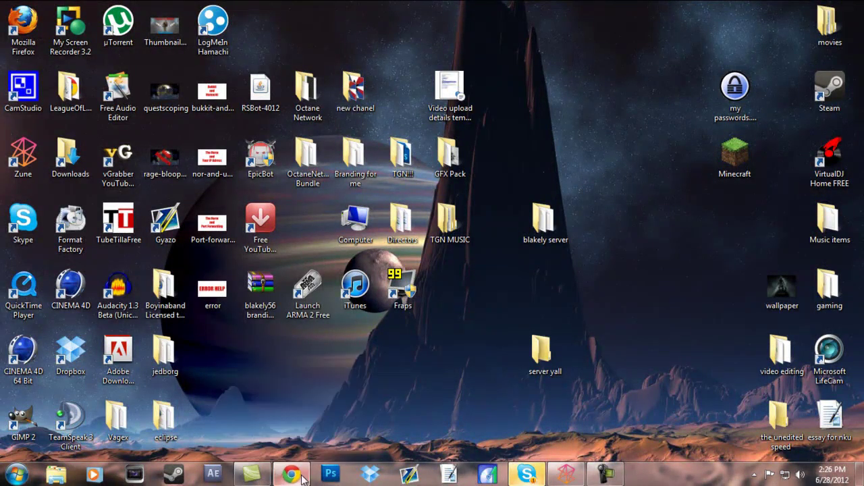
Download minecraft_server.jar, keep it despite the warning and show it in Downloads.
{"action": "left_click", "coordinate": [293, 475]}
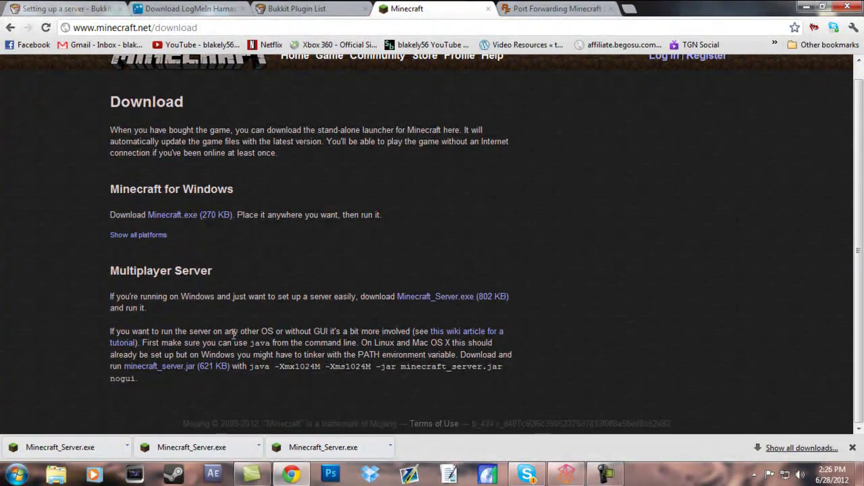
{"action": "left_click", "coordinate": [186, 369]}
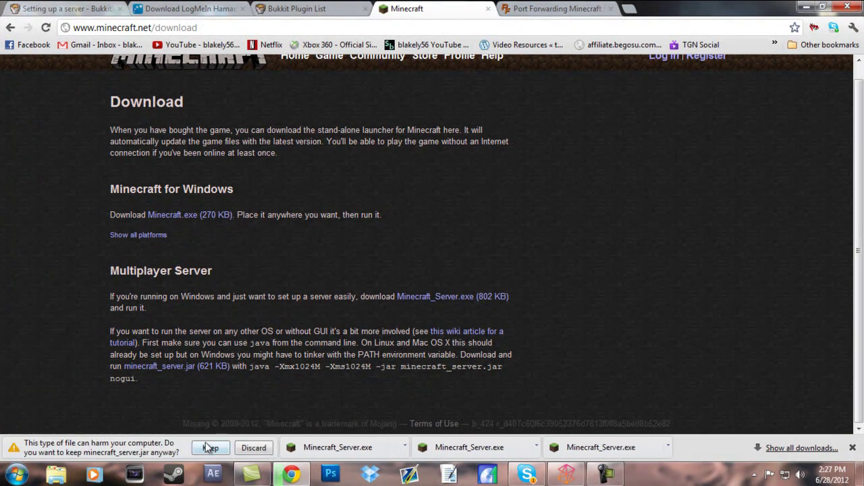
{"action": "left_click", "coordinate": [206, 448]}
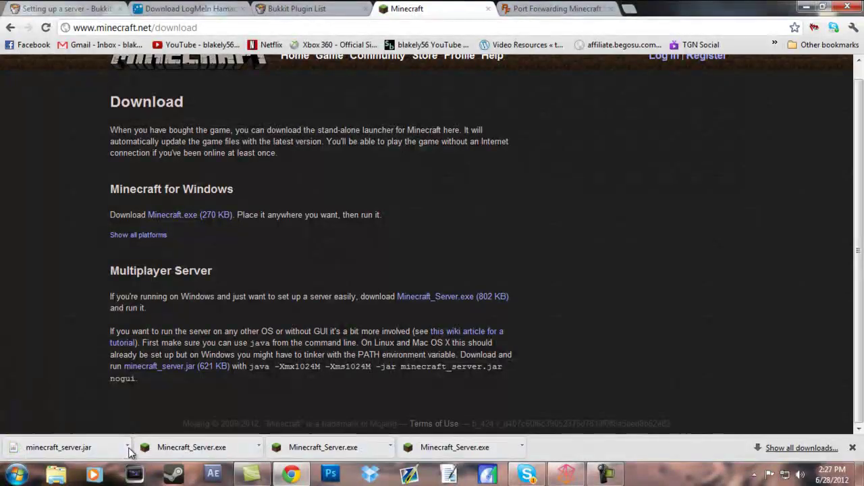
{"action": "left_click", "coordinate": [129, 448]}
{"action": "left_click", "coordinate": [116, 409]}
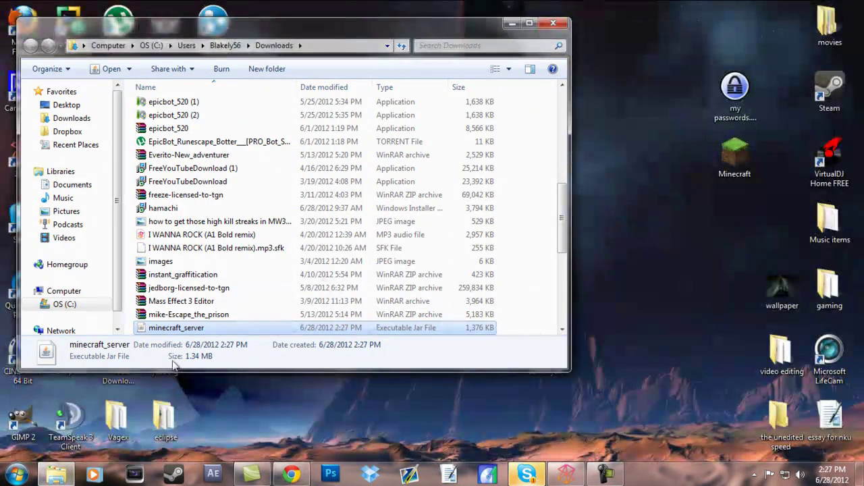
Move minecraft_server.jar into the server yall folder and launch it from there.
{"action": "left_click_drag", "start_coordinate": [196, 329], "coordinate": [552, 351]}
{"action": "left_click", "coordinate": [553, 23]}
{"action": "double_click", "coordinate": [546, 351]}
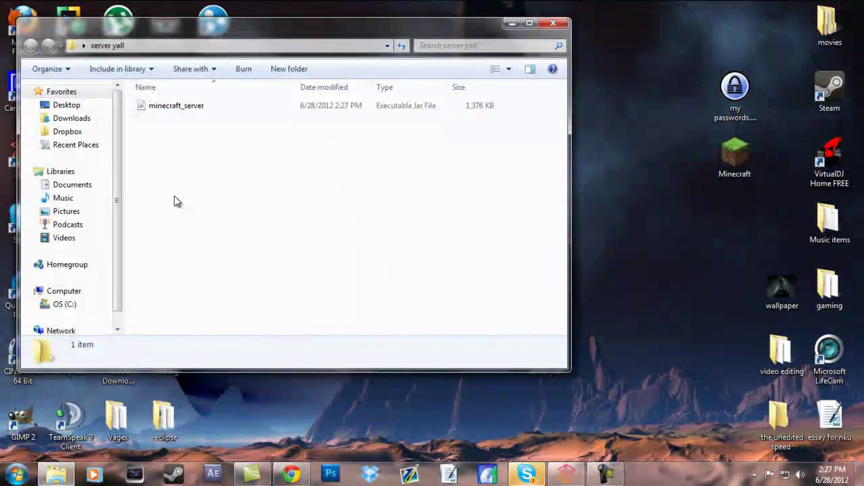
{"action": "double_click", "coordinate": [188, 108]}
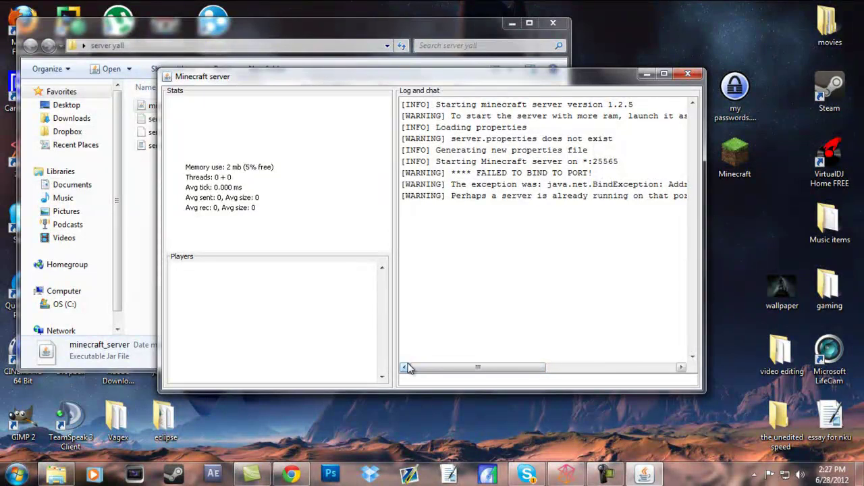
Close the failed server and save server.properties with server-port=25566 in WordPad, rechecking it after.
{"action": "left_click", "coordinate": [687, 73]}
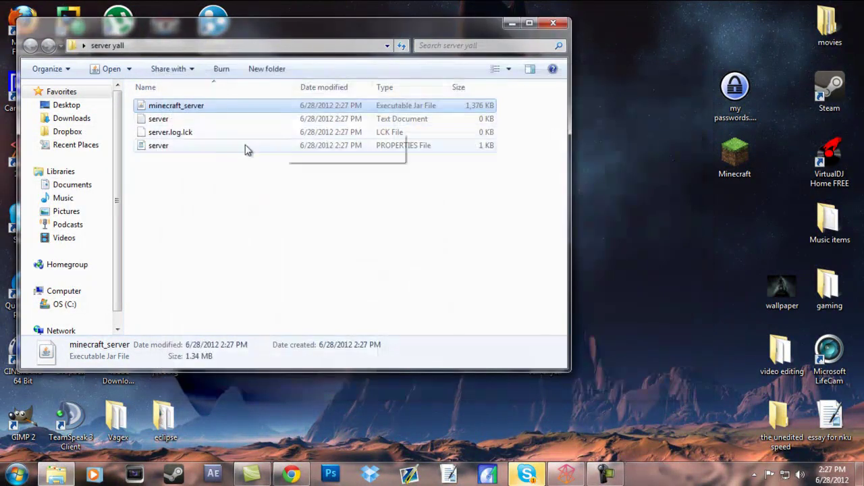
{"action": "double_click", "coordinate": [178, 134]}
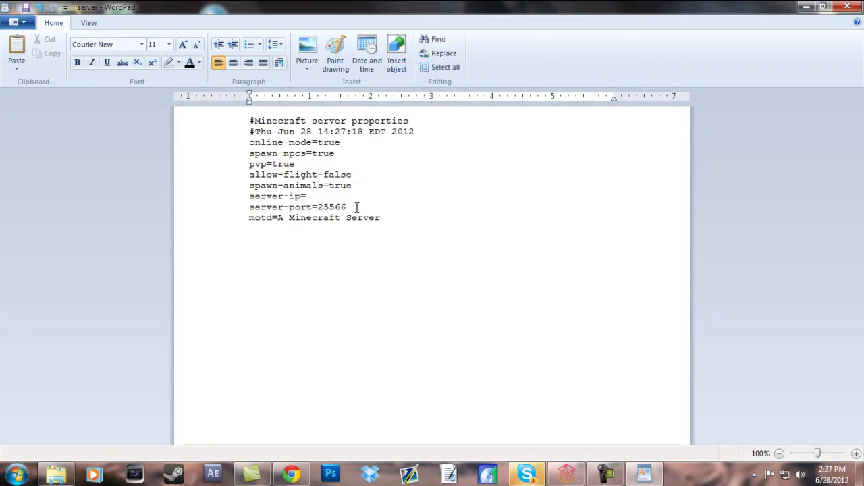
{"action": "left_click", "coordinate": [17, 22]}
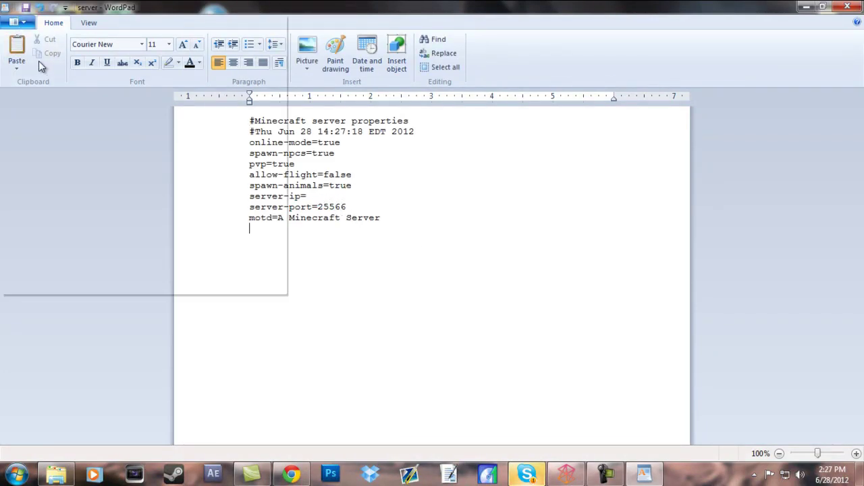
{"action": "left_click", "coordinate": [48, 105]}
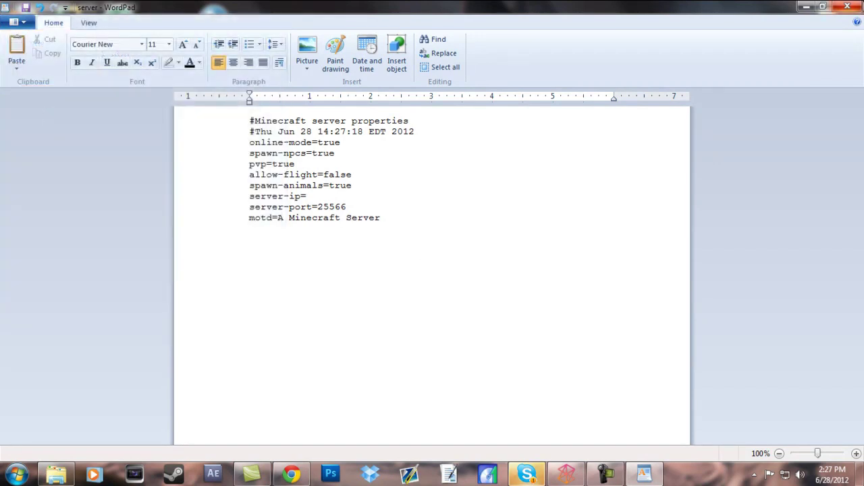
{"action": "left_click", "coordinate": [848, 7]}
{"action": "double_click", "coordinate": [216, 134]}
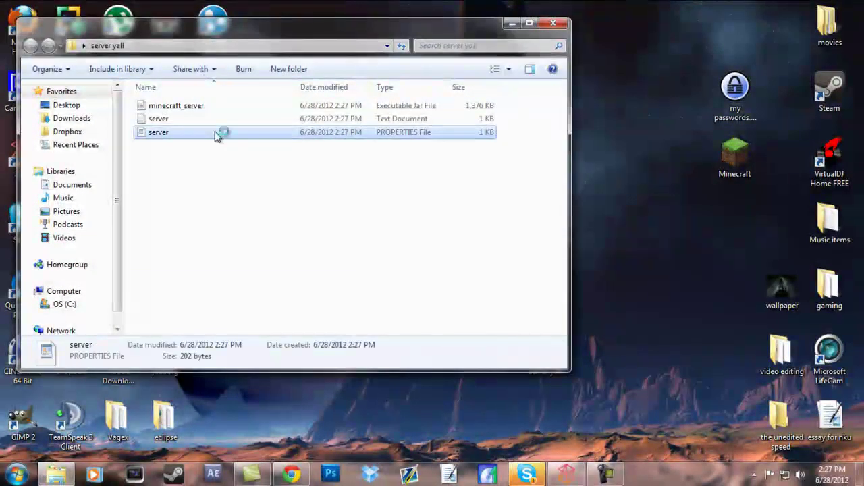
{"action": "left_click", "coordinate": [848, 7]}
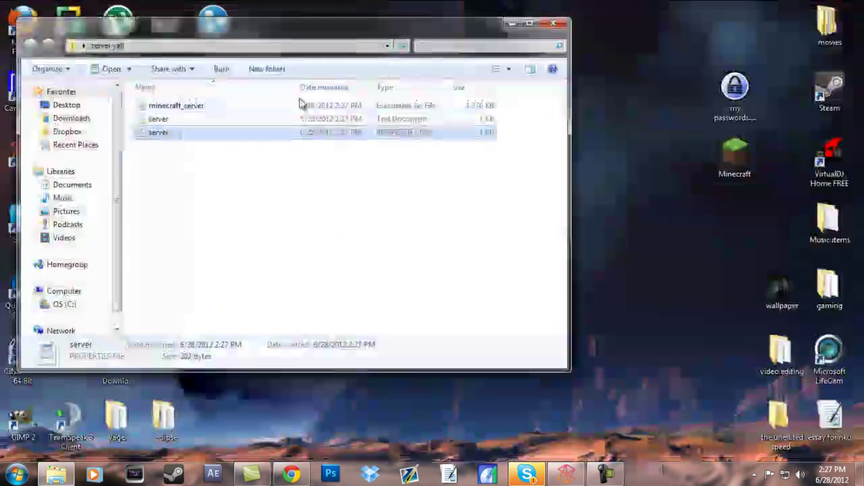
Start minecraft_server on port 25566, then shut it down with the 'stop' console command.
{"action": "double_click", "coordinate": [177, 106]}
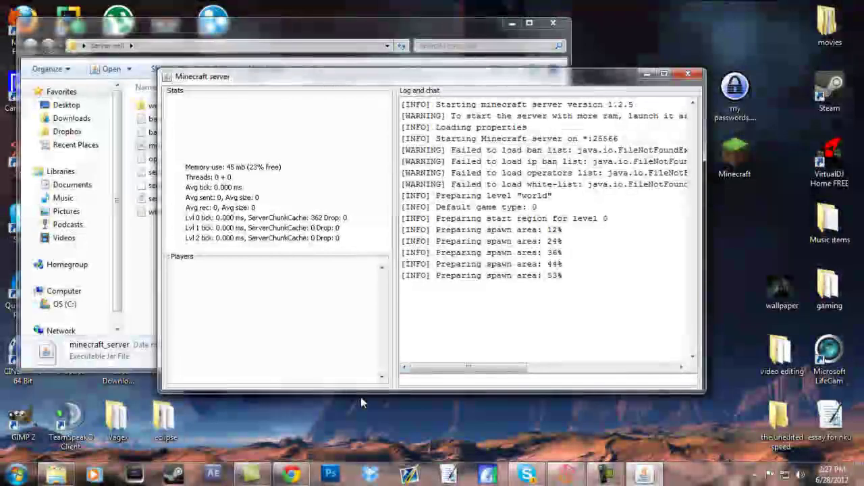
{"action": "left_click", "coordinate": [429, 381]}
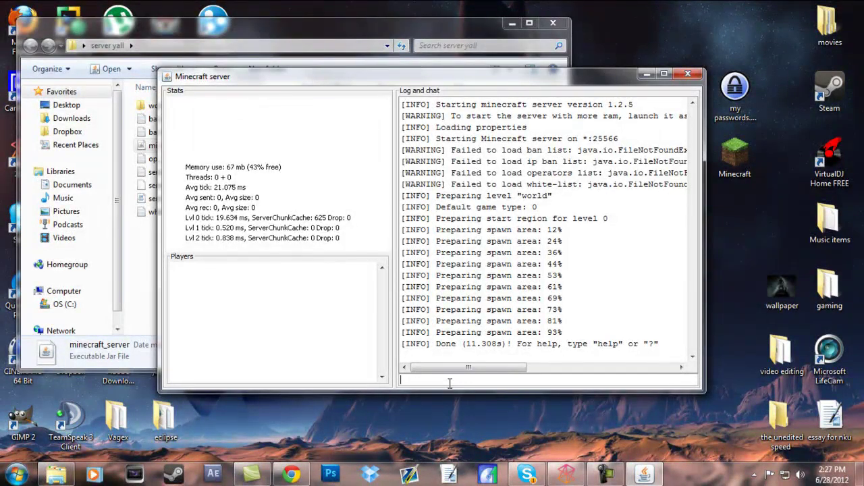
{"action": "type", "text": "stop"}
{"action": "key", "text": "Return"}
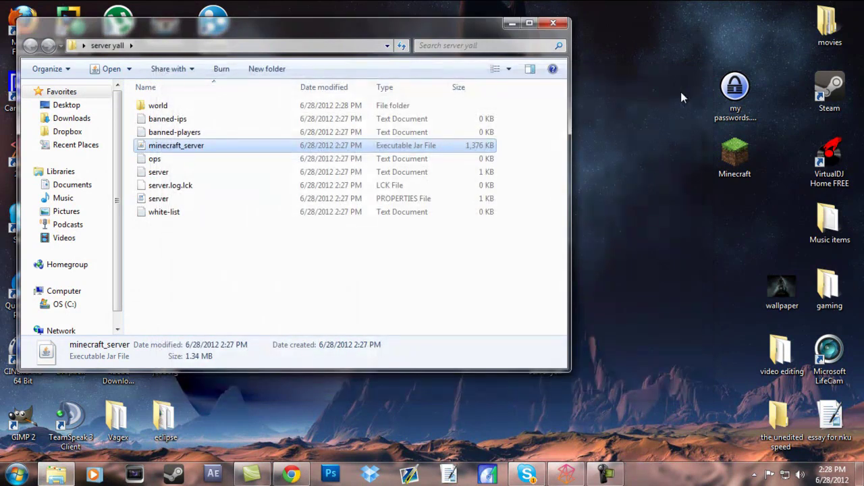
Create a New Text Document in server yall and open it in Notepad.
{"action": "left_click", "coordinate": [193, 272]}
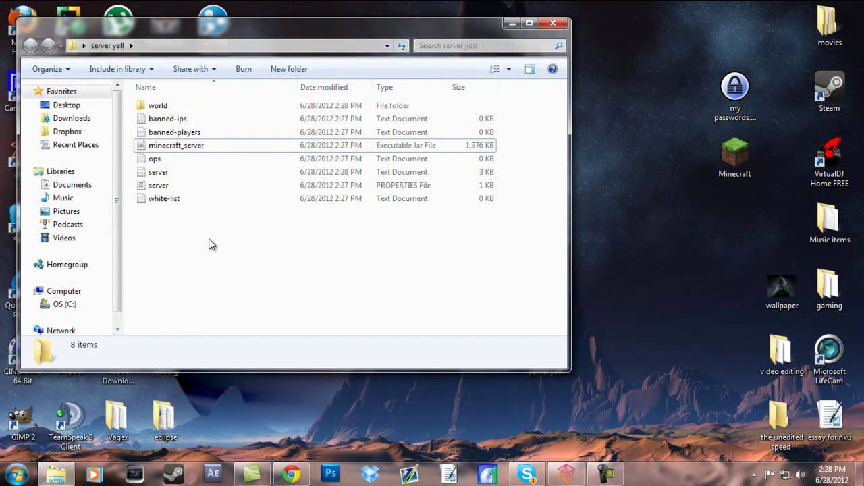
{"action": "right_click", "coordinate": [209, 240]}
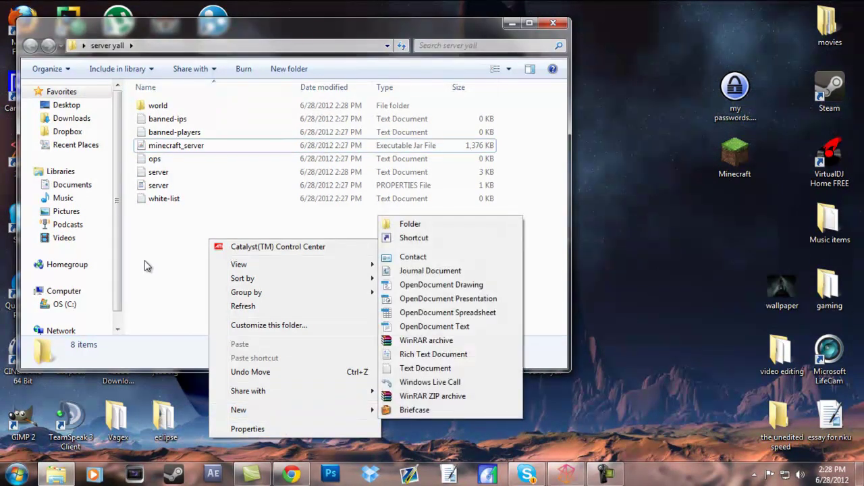
{"action": "left_click", "coordinate": [155, 259]}
{"action": "right_click", "coordinate": [156, 257]}
{"action": "mouse_move", "coordinate": [201, 431]}
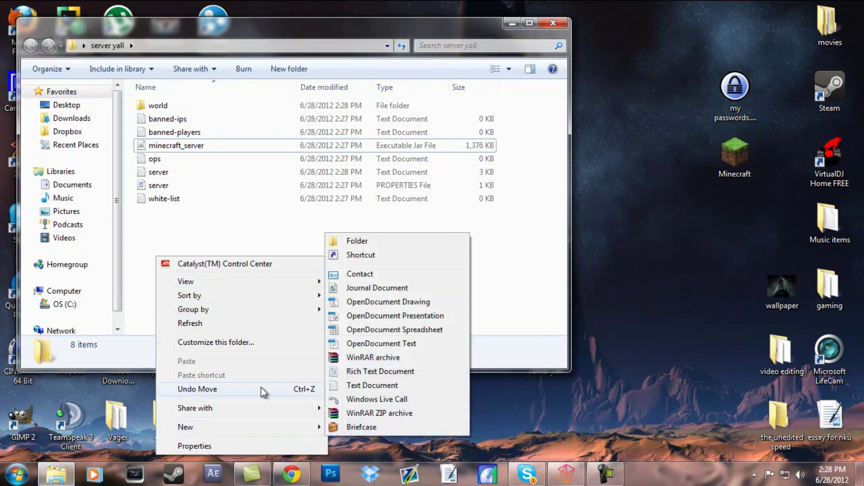
{"action": "left_click", "coordinate": [370, 385]}
{"action": "left_click", "coordinate": [274, 270]}
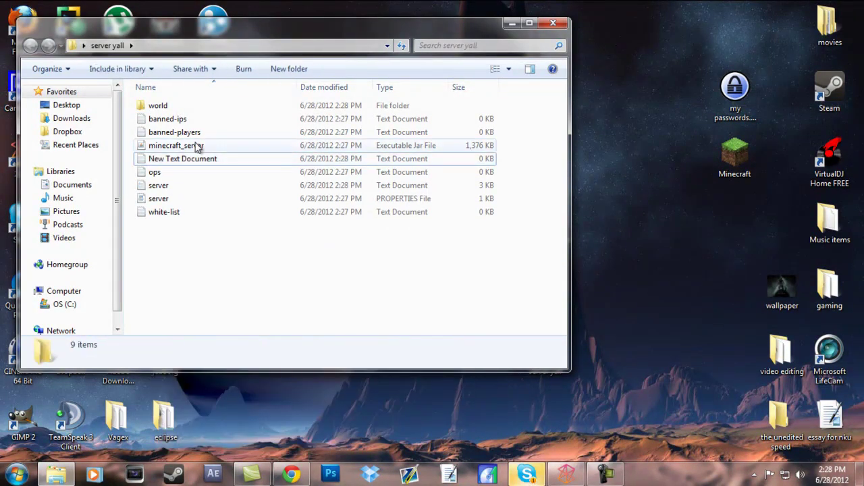
{"action": "left_click", "coordinate": [210, 158]}
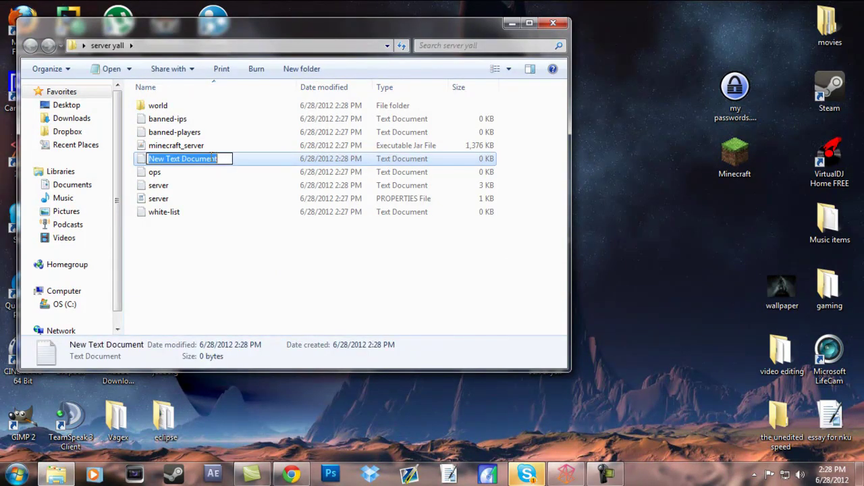
{"action": "double_click", "coordinate": [253, 156]}
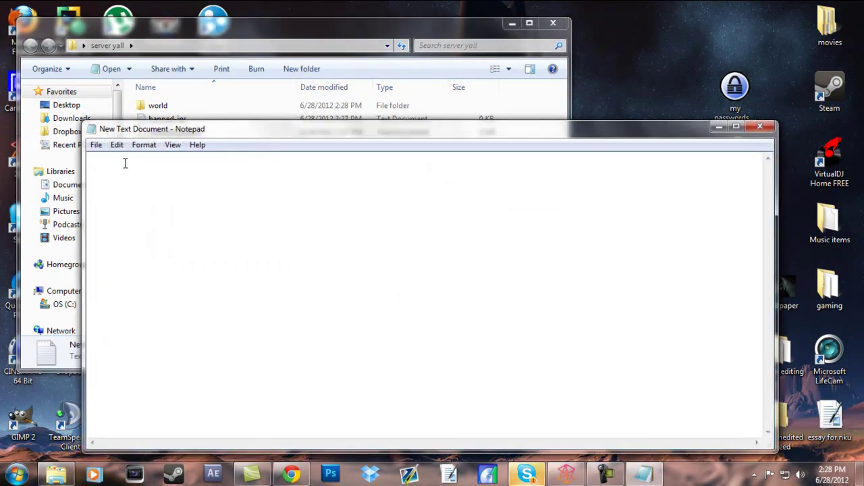
Select the java launch command on the Minecraft download page, then return to the blank document.
{"action": "left_click", "coordinate": [295, 477]}
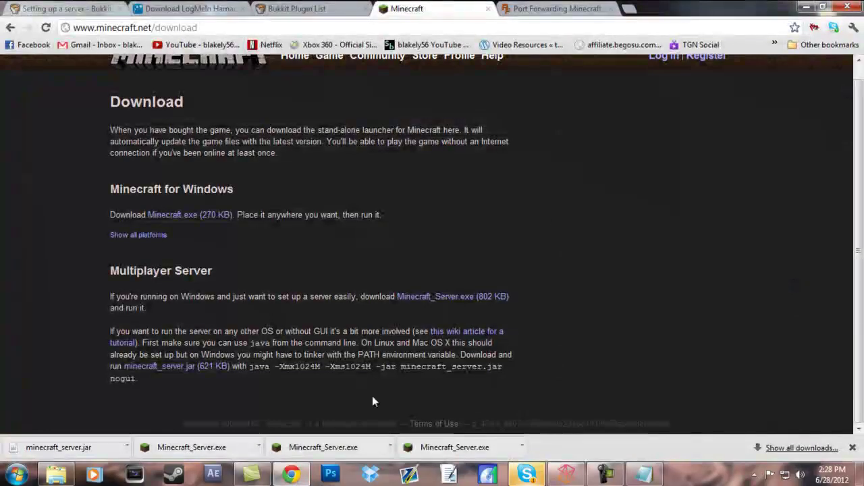
{"action": "left_click_drag", "start_coordinate": [250, 366], "coordinate": [499, 365]}
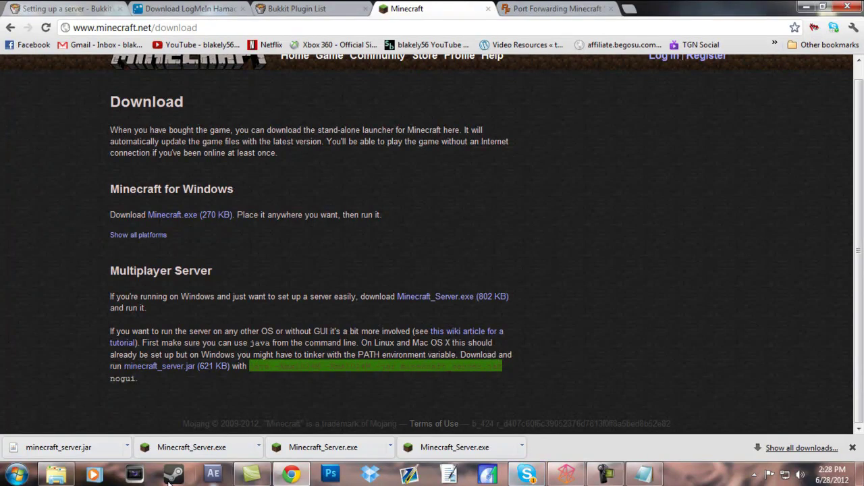
{"action": "left_click", "coordinate": [51, 476]}
{"action": "key", "text": "Return"}
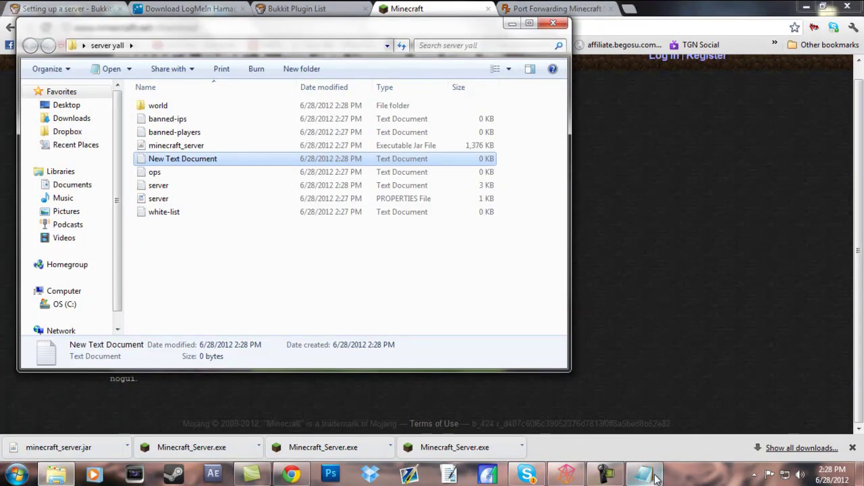
Paste the java -Xmx1024M -Xms1024M -jar minecraft_server.jar command into Notepad.
{"action": "type", "text": "java -Xmx1024M -Xms1024M -jar minecraft_server.jar"}
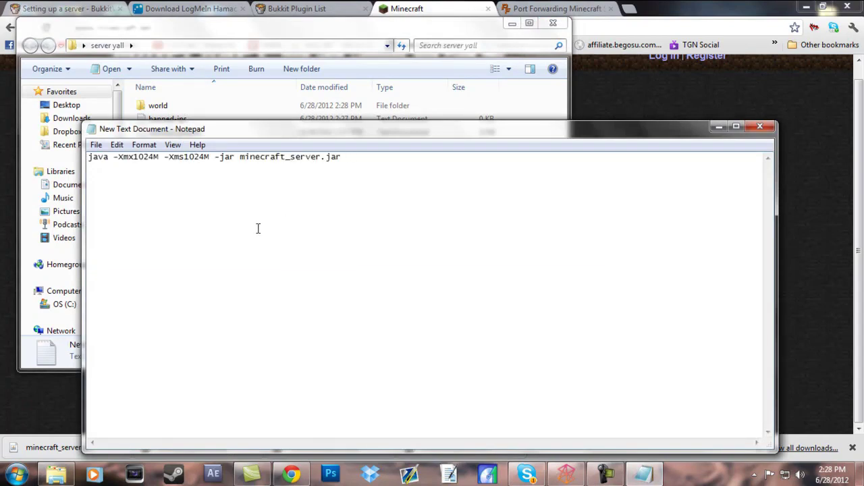
{"action": "left_click", "coordinate": [160, 157]}
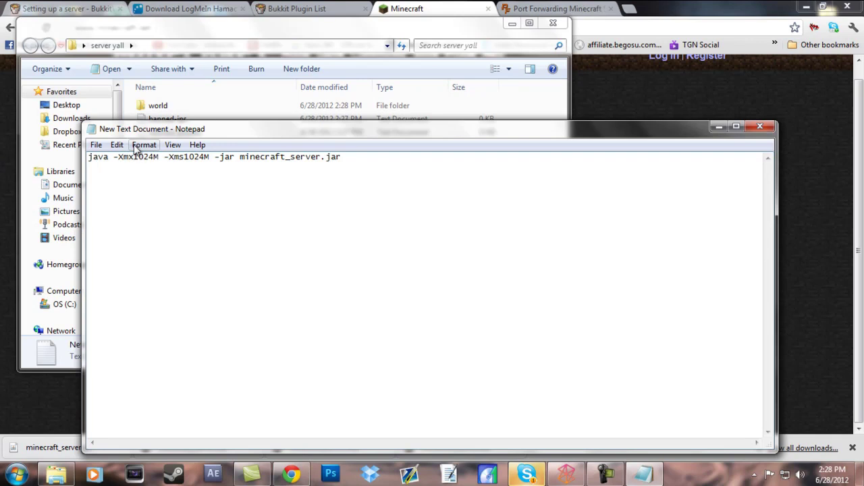
{"action": "mouse_move", "coordinate": [135, 157]}
{"action": "left_mouse_down"}
{"action": "mouse_move", "coordinate": [149, 158]}
{"action": "mouse_move", "coordinate": [135, 158]}
{"action": "left_mouse_up"}
{"action": "double_click", "coordinate": [191, 157]}
{"action": "left_click", "coordinate": [187, 158]}
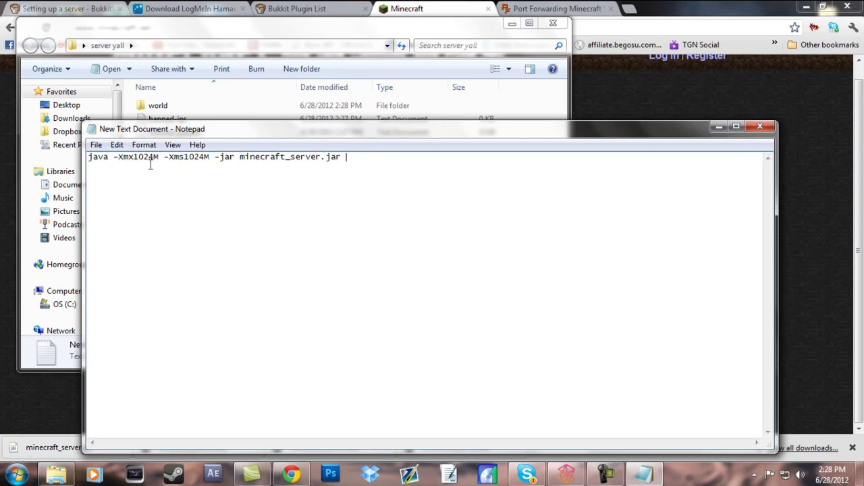
Save the document as Run_Server.bat with All Files type, then close Notepad.
{"action": "left_click", "coordinate": [96, 145]}
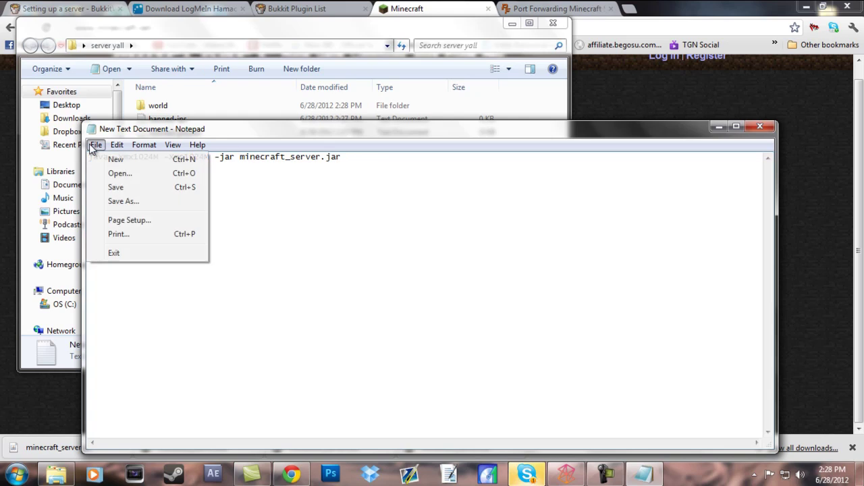
{"action": "left_click", "coordinate": [123, 202]}
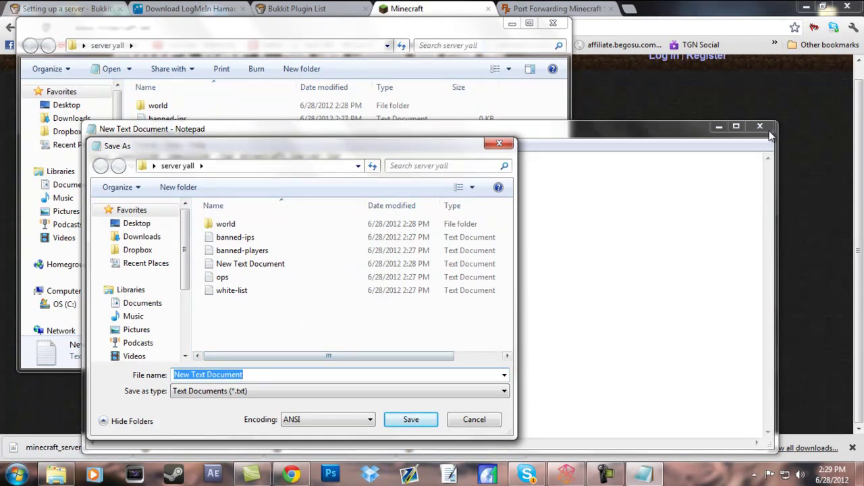
{"action": "left_click", "coordinate": [754, 95]}
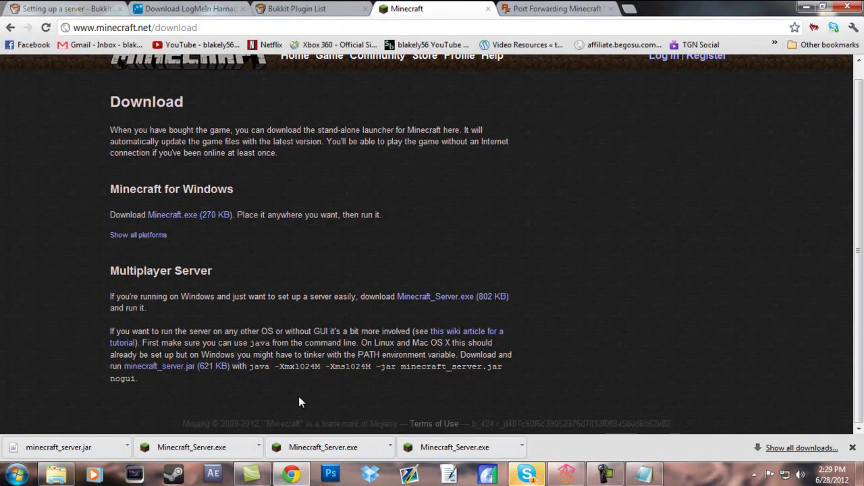
{"action": "left_click", "coordinate": [661, 478]}
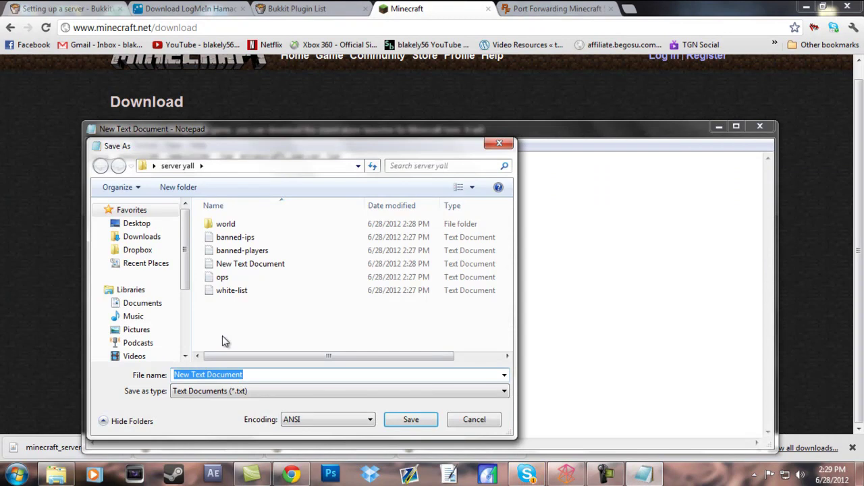
{"action": "type", "text": "Run_"}
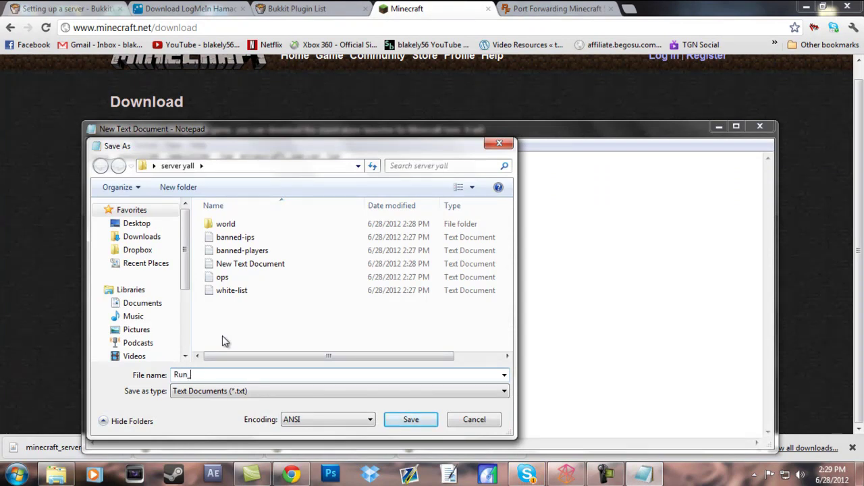
{"action": "type", "text": "Server.bat"}
{"action": "left_click", "coordinate": [281, 391]}
{"action": "left_click", "coordinate": [282, 412]}
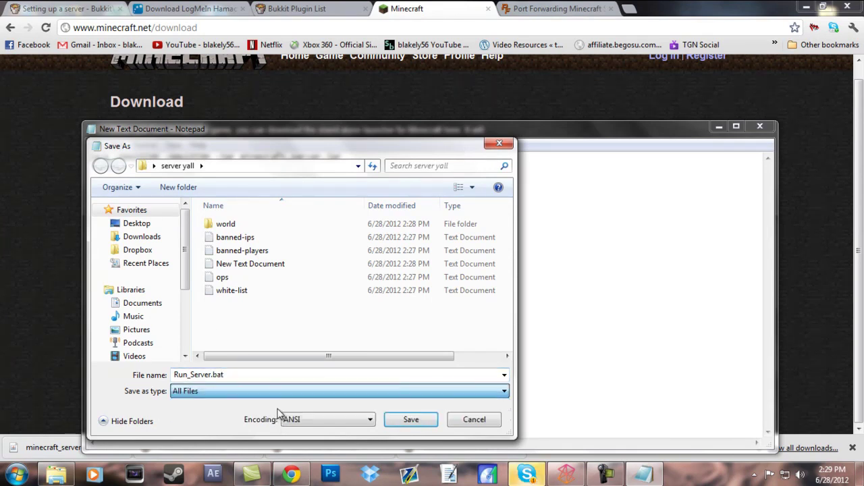
{"action": "left_click", "coordinate": [409, 422]}
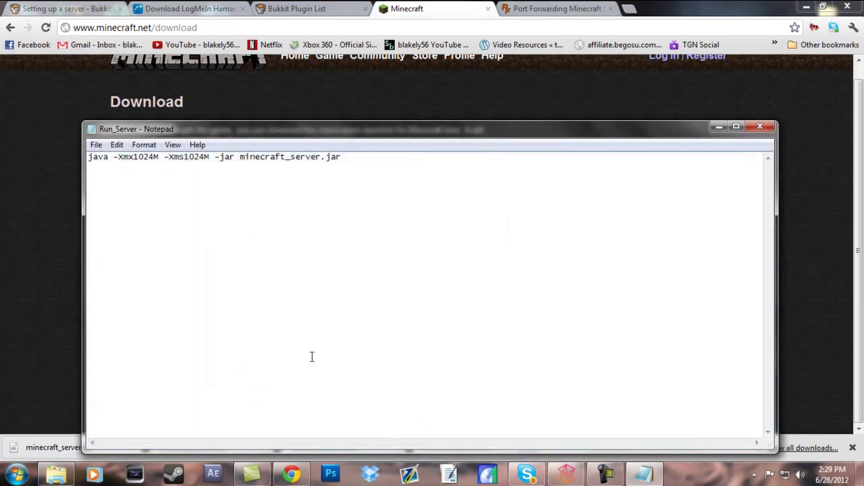
{"action": "left_click", "coordinate": [760, 126]}
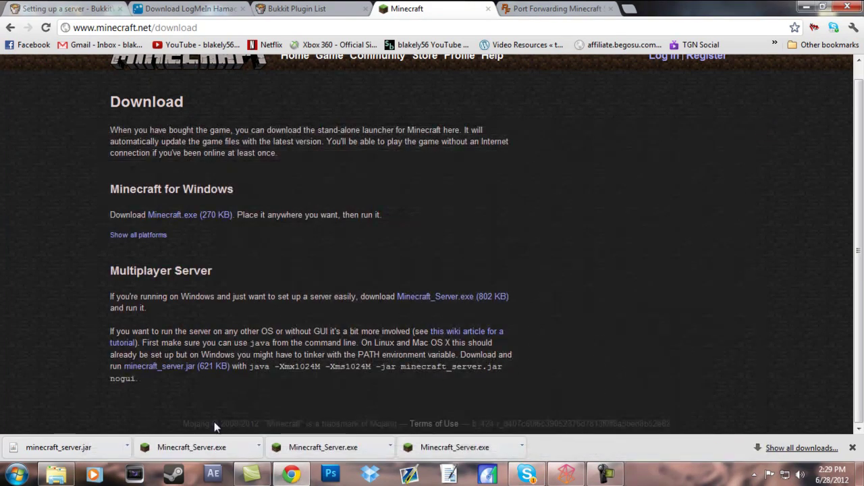
{"action": "left_click", "coordinate": [304, 476]}
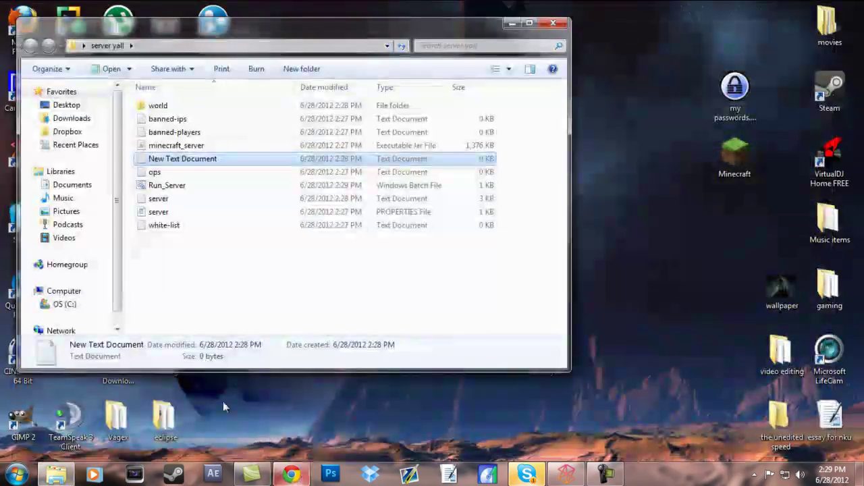
Delete the leftover New Text Document from the server yall folder.
{"action": "left_click", "coordinate": [239, 277]}
{"action": "left_click", "coordinate": [191, 163]}
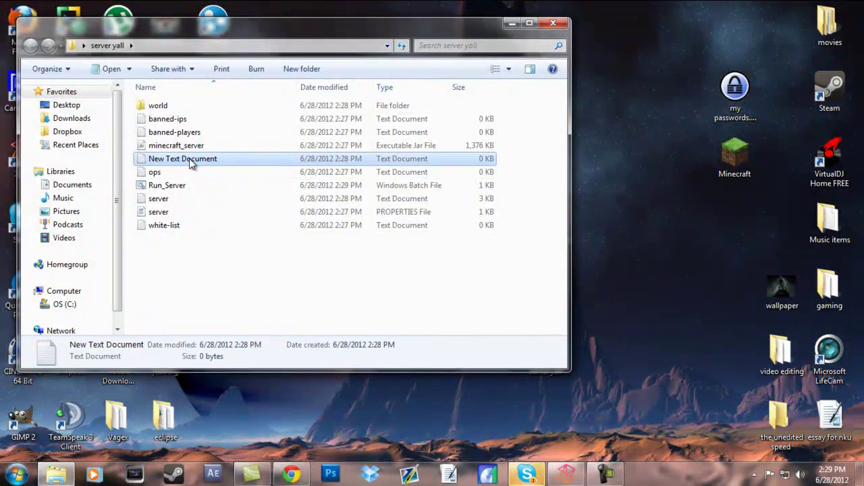
{"action": "key", "text": "Delete"}
{"action": "left_click", "coordinate": [479, 289]}
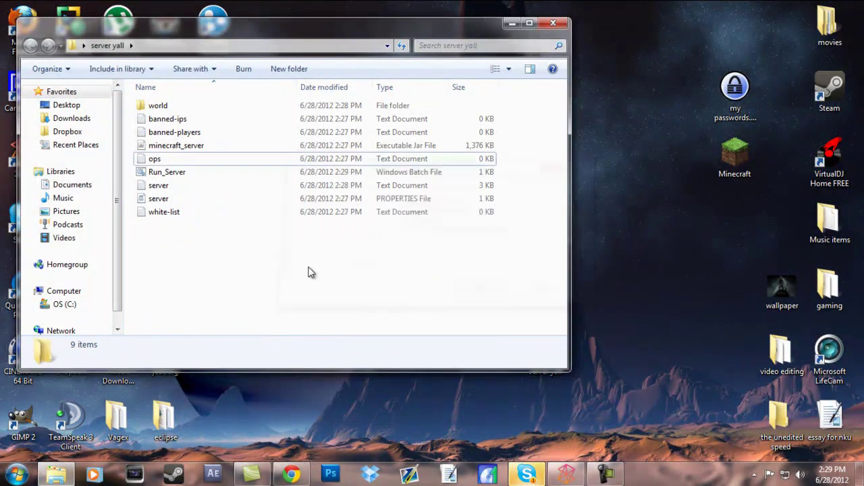
{"action": "left_click", "coordinate": [167, 173]}
{"action": "left_click", "coordinate": [166, 173]}
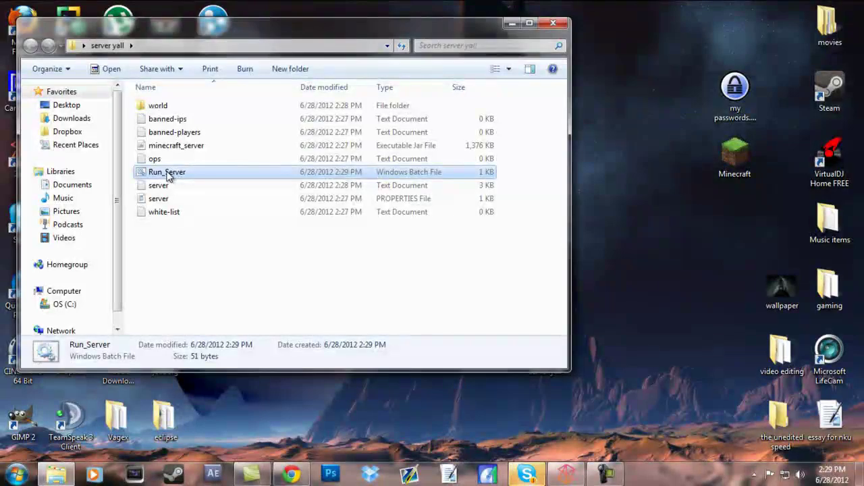
{"action": "left_click", "coordinate": [228, 235]}
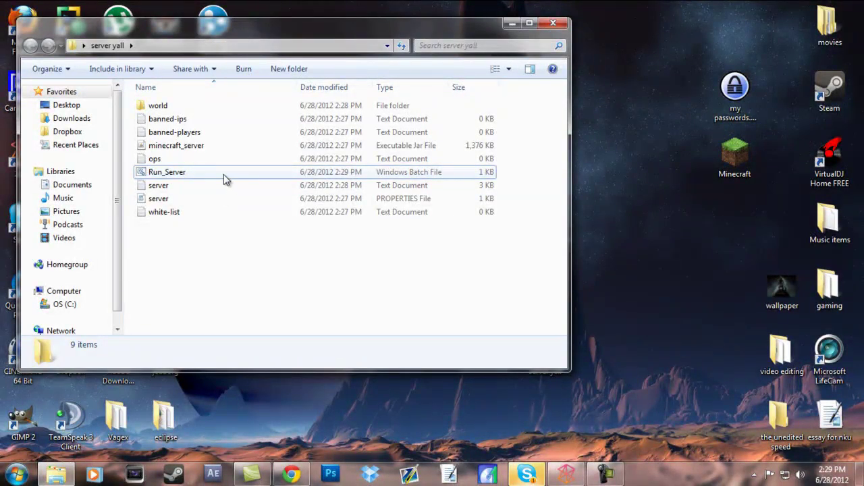
Run Run_Server.bat, allow it through the firewall, stop the server and minimise the folder.
{"action": "double_click", "coordinate": [226, 179]}
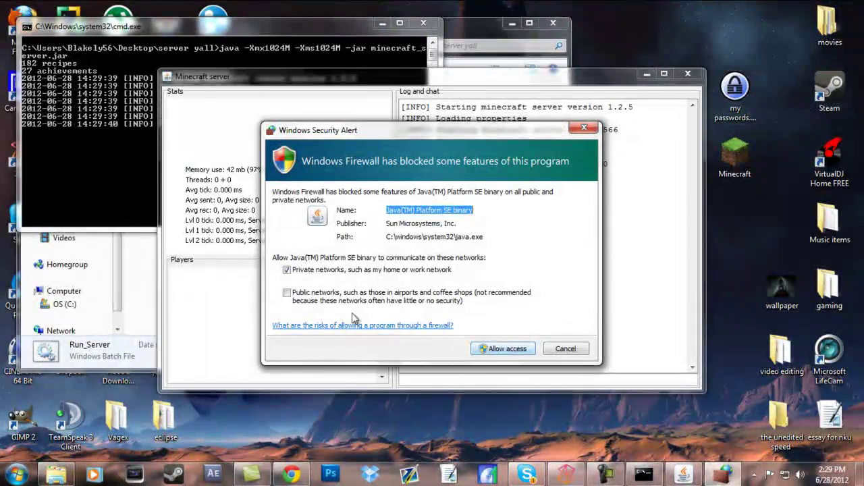
{"action": "left_click", "coordinate": [524, 348]}
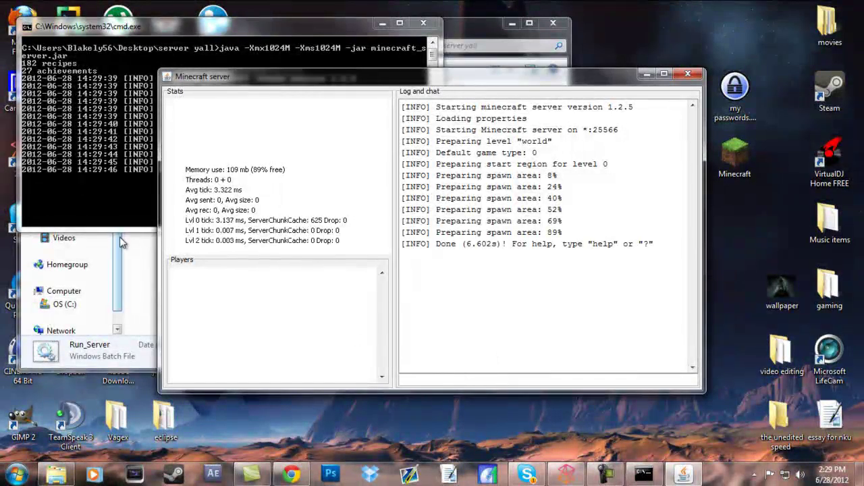
{"action": "left_click", "coordinate": [262, 31]}
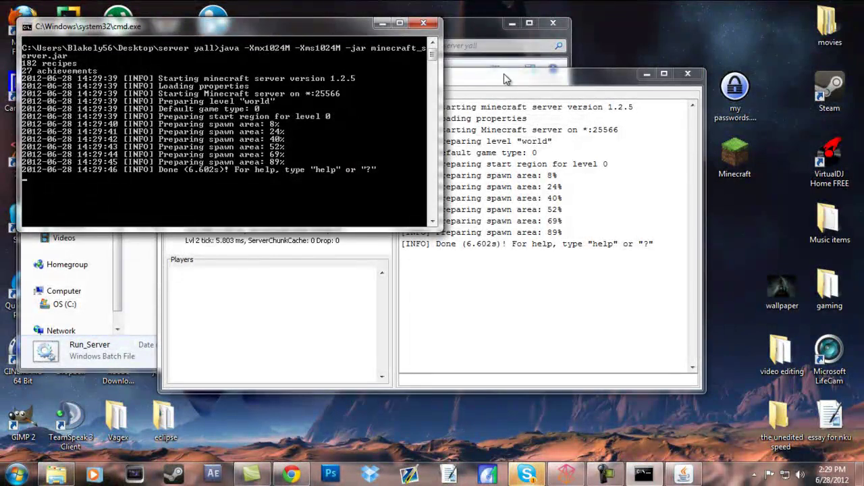
{"action": "type", "text": "stop"}
{"action": "key", "text": "Return"}
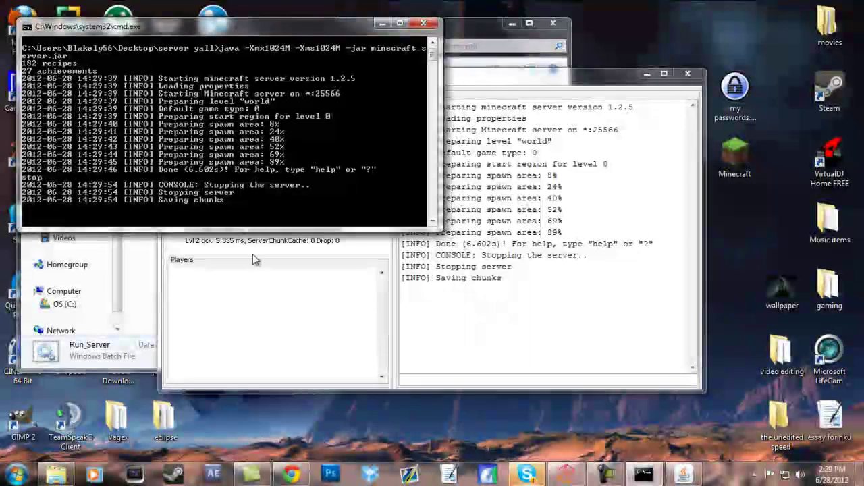
{"action": "left_click", "coordinate": [426, 25]}
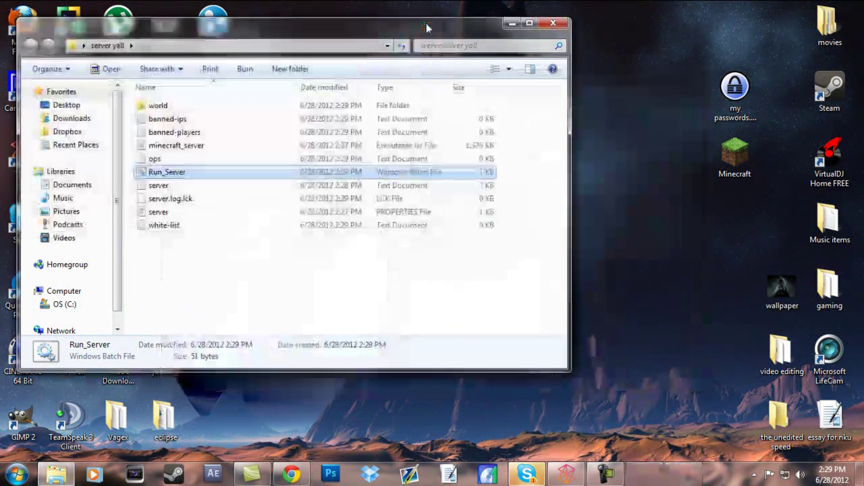
{"action": "left_click", "coordinate": [336, 273]}
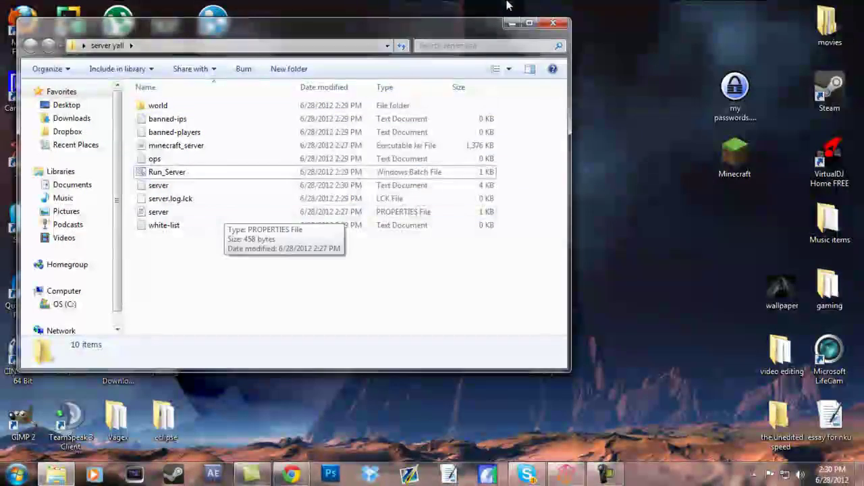
{"action": "left_click", "coordinate": [512, 23]}
Launch Command Prompt by searching 'cmd' from the Start menu.
{"action": "left_click", "coordinate": [16, 475]}
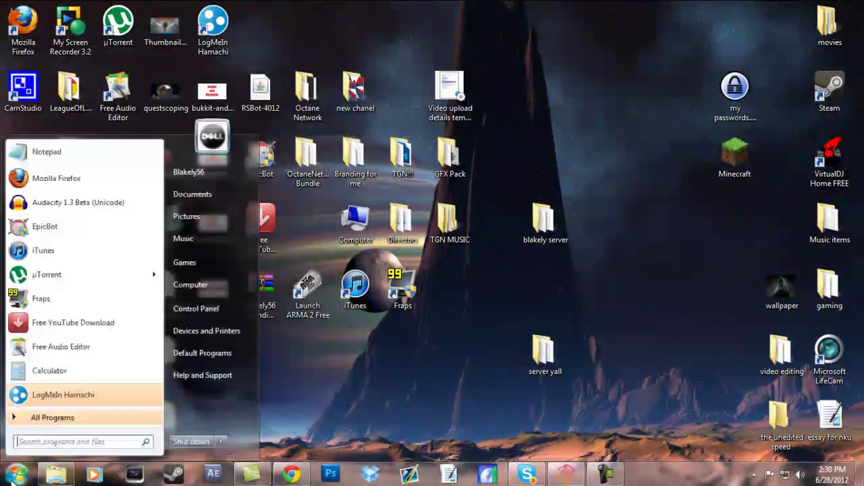
{"action": "left_click", "coordinate": [44, 441]}
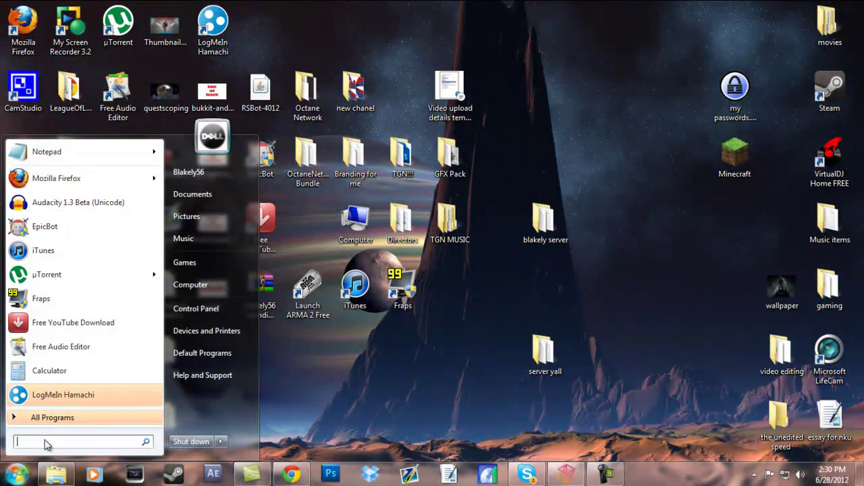
{"action": "type", "text": "cmd"}
{"action": "key", "text": "Return"}
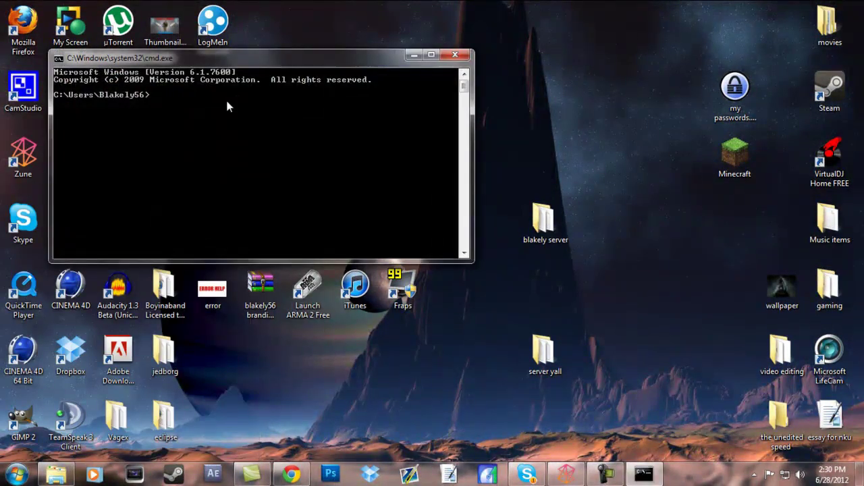
Run ipconfig and scroll up to the local IPv4 address 192.168.200.241.
{"action": "type", "text": "ipconfig"}
{"action": "key", "text": "Return"}
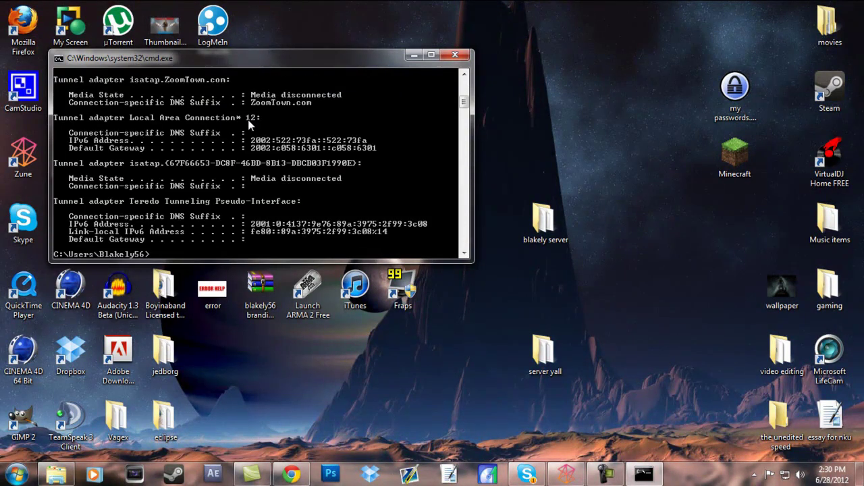
{"action": "scroll", "coordinate": [358, 154], "scroll_direction": "up", "scroll_amount": 10}
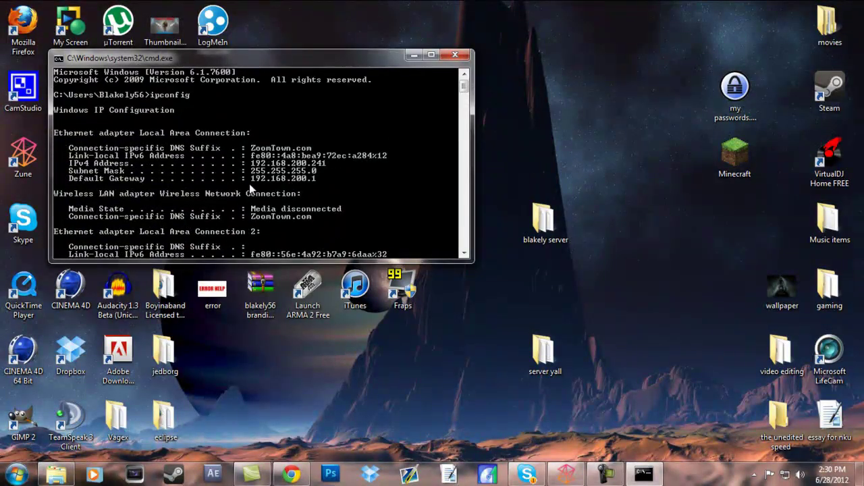
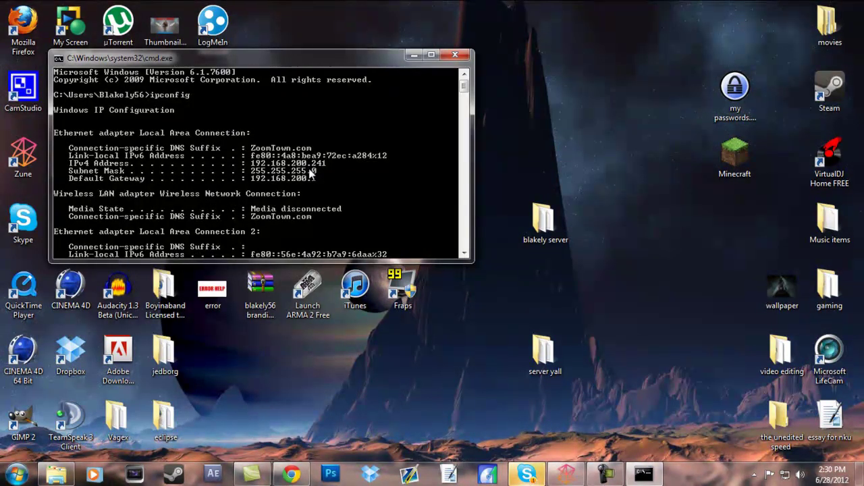
Hide Command Prompt and load the router gateway 192.168.200.1 in a new Chrome tab.
{"action": "left_click", "coordinate": [413, 60]}
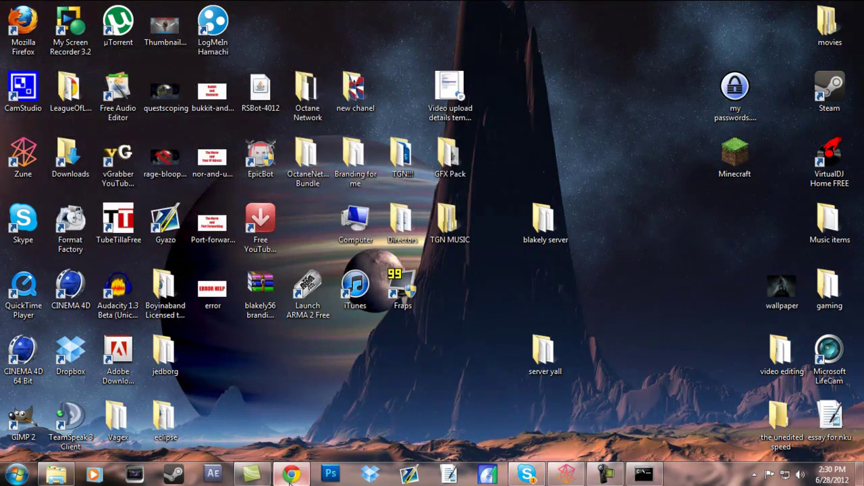
{"action": "left_click", "coordinate": [291, 475]}
{"action": "double_click", "coordinate": [236, 27]}
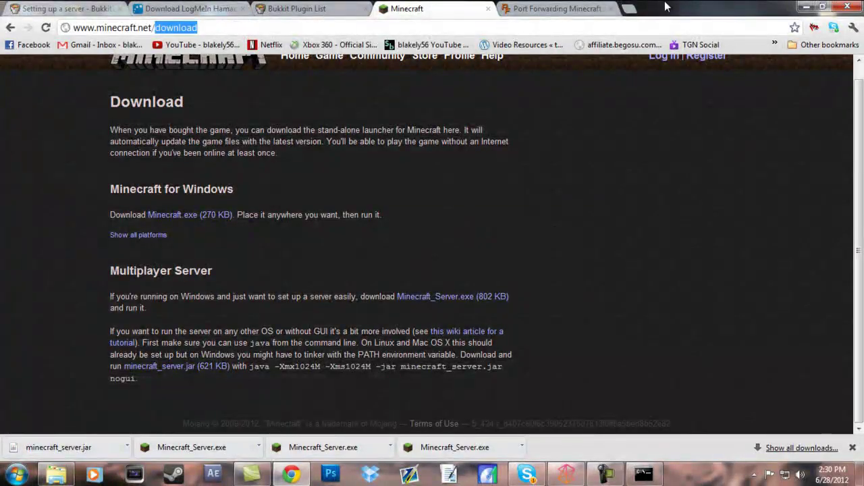
{"action": "left_click", "coordinate": [629, 8]}
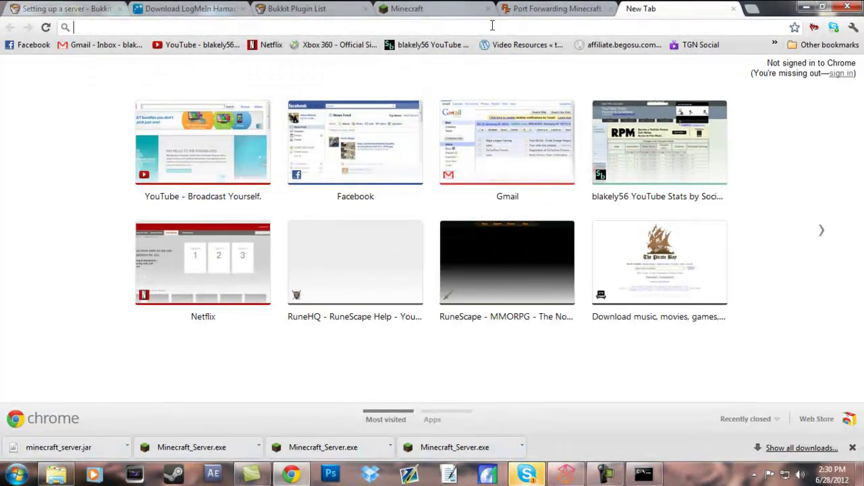
{"action": "type", "text": "192."}
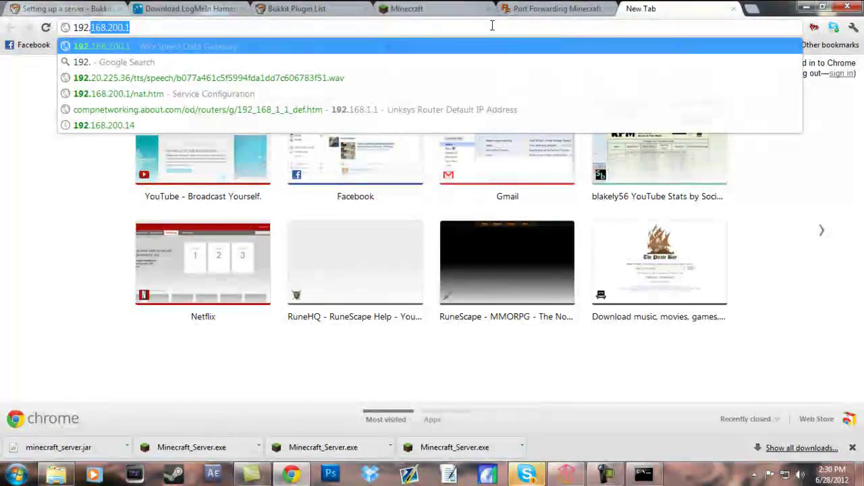
{"action": "key", "text": "Return"}
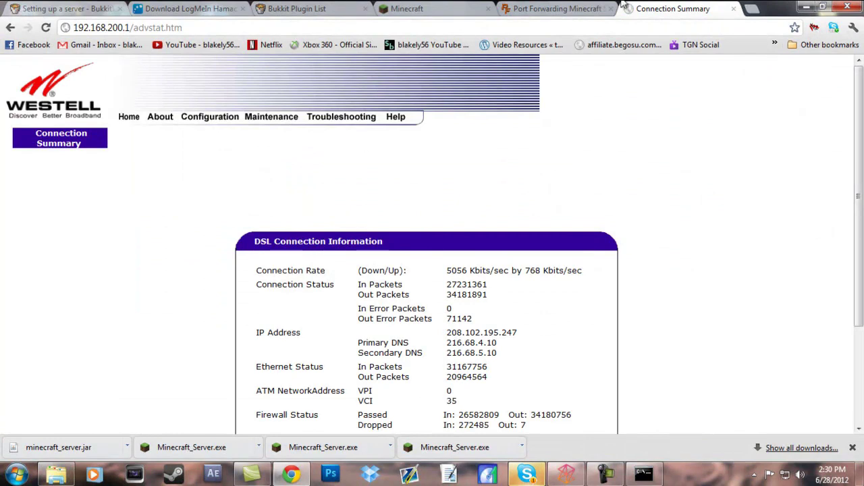
{"action": "left_click", "coordinate": [503, 8]}
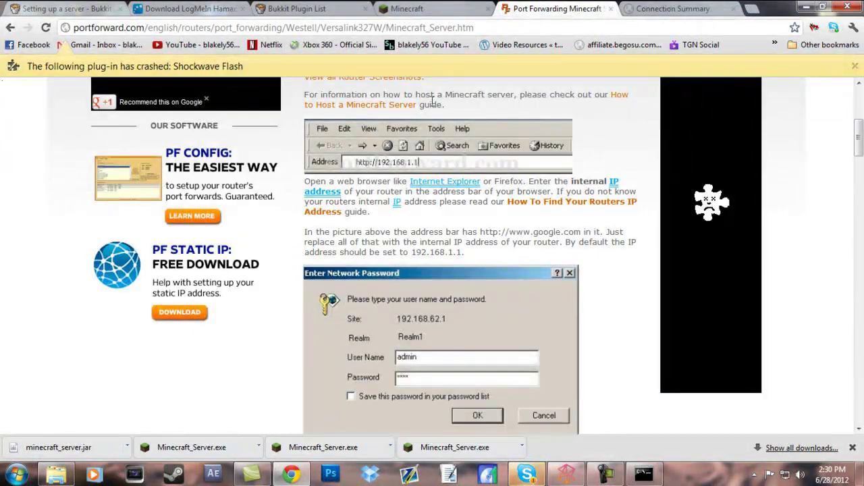
{"action": "scroll", "coordinate": [399, 230], "scroll_direction": "up", "scroll_amount": 1}
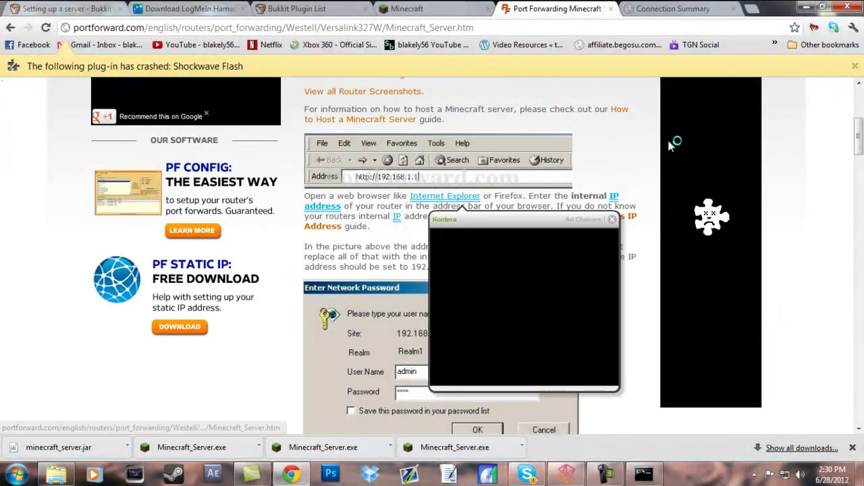
{"action": "key", "text": "F5"}
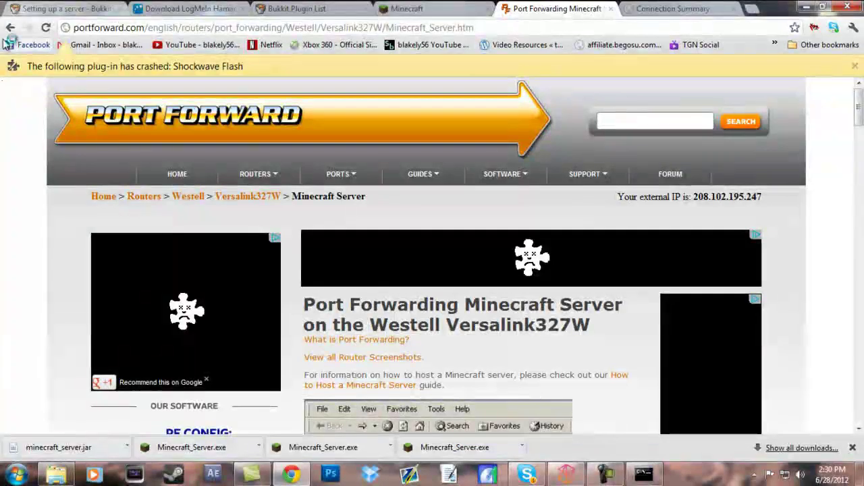
{"action": "left_click", "coordinate": [10, 28]}
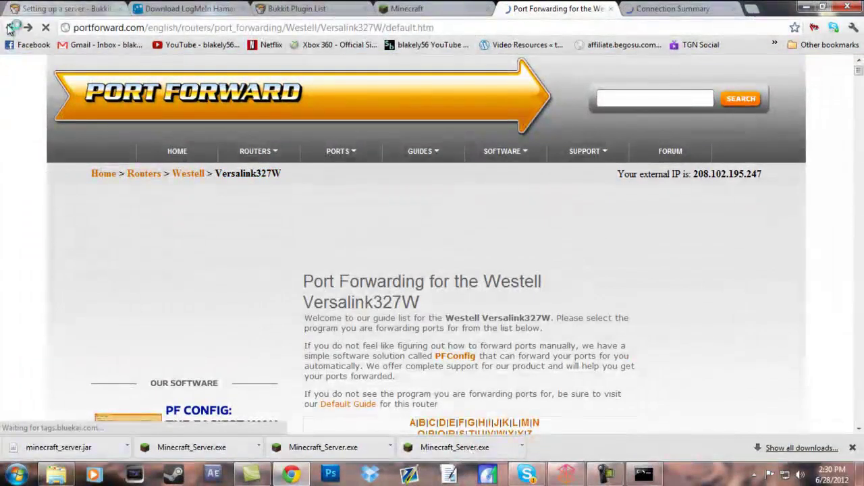
{"action": "left_click", "coordinate": [10, 29]}
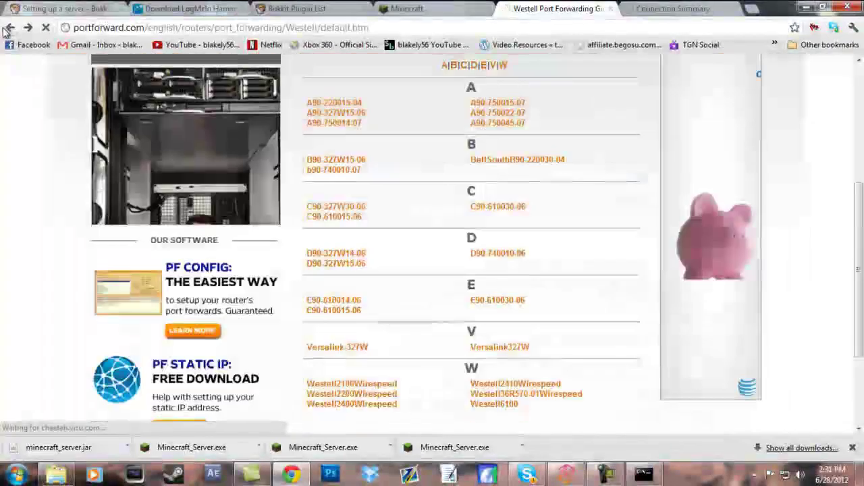
{"action": "left_click", "coordinate": [10, 28]}
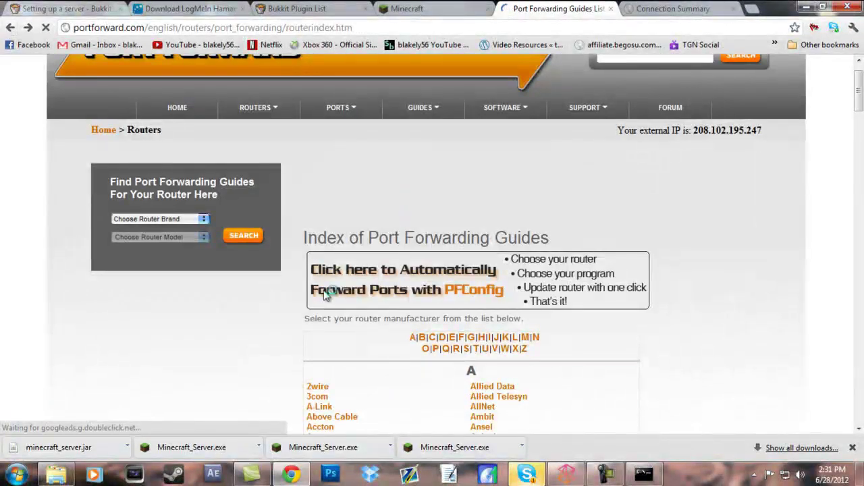
{"action": "scroll", "coordinate": [322, 280], "scroll_direction": "down", "scroll_amount": 2}
{"action": "scroll", "coordinate": [322, 280], "scroll_direction": "down", "scroll_amount": 3}
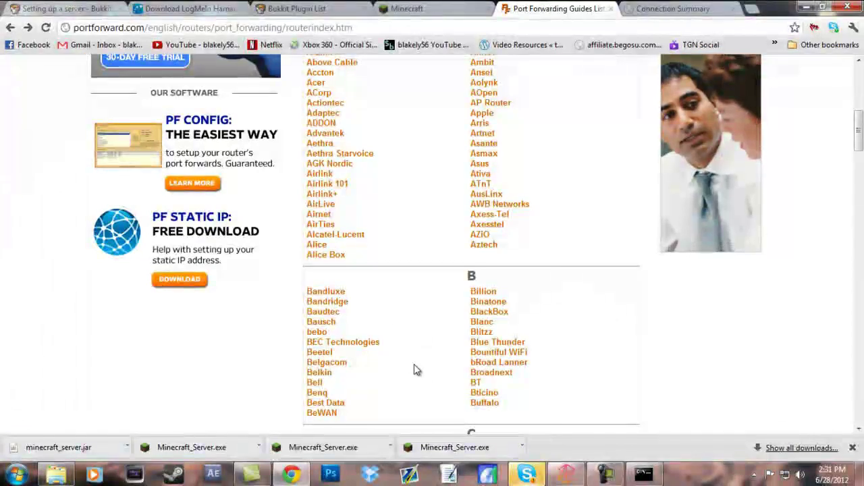
{"action": "scroll", "coordinate": [405, 352], "scroll_direction": "down", "scroll_amount": 2}
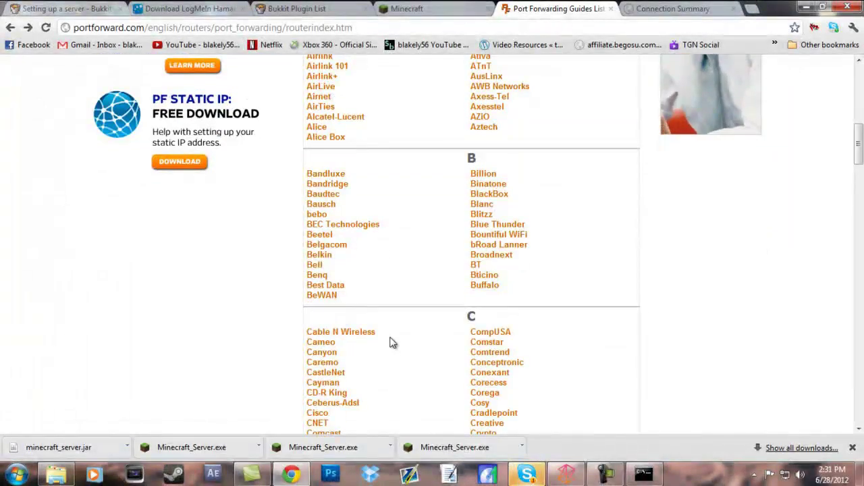
{"action": "scroll", "coordinate": [392, 338], "scroll_direction": "down", "scroll_amount": 2}
{"action": "scroll", "coordinate": [410, 338], "scroll_direction": "down", "scroll_amount": 6}
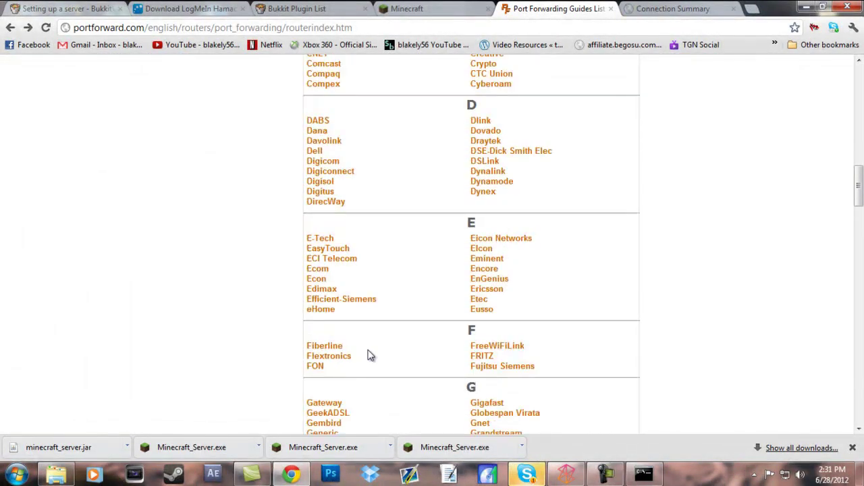
{"action": "scroll", "coordinate": [383, 330], "scroll_direction": "down", "scroll_amount": 8}
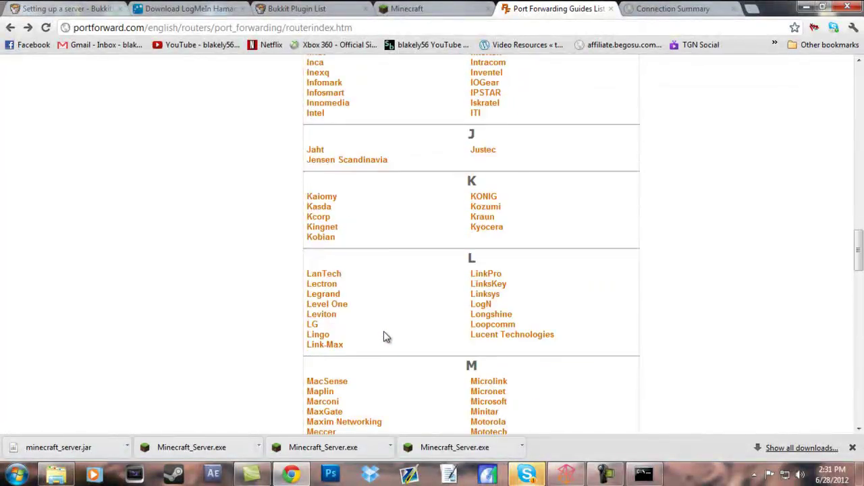
{"action": "scroll", "coordinate": [382, 289], "scroll_direction": "up", "scroll_amount": 1}
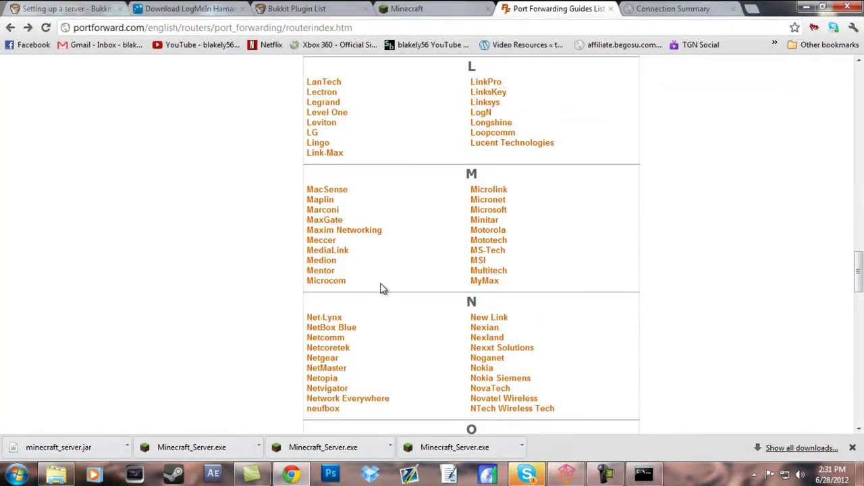
{"action": "scroll", "coordinate": [389, 346], "scroll_direction": "up", "scroll_amount": 3}
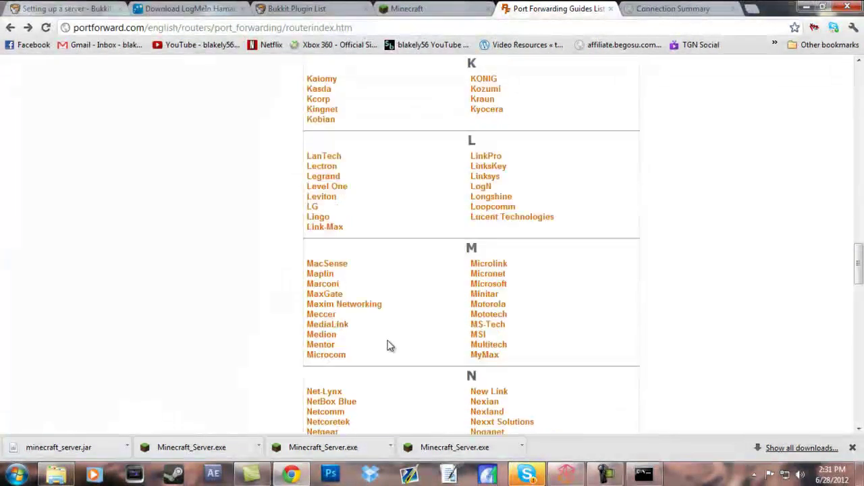
{"action": "scroll", "coordinate": [389, 346], "scroll_direction": "up", "scroll_amount": 1}
{"action": "scroll", "coordinate": [390, 346], "scroll_direction": "down", "scroll_amount": 20}
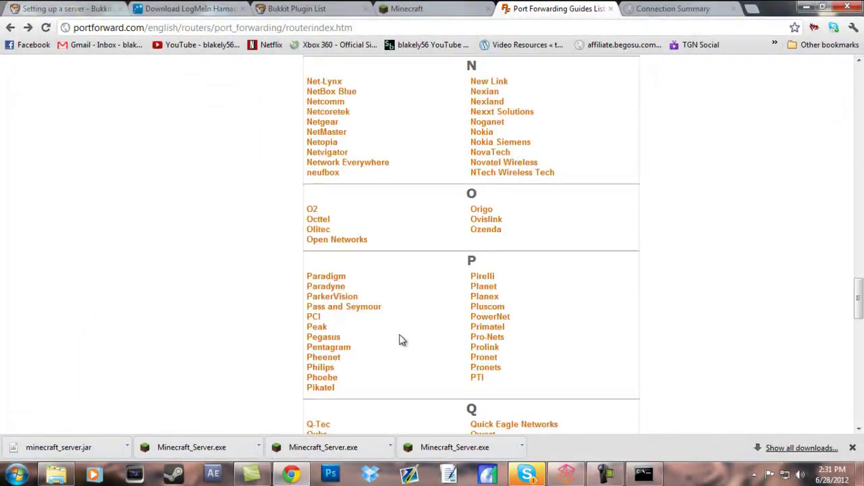
{"action": "scroll", "coordinate": [389, 331], "scroll_direction": "up", "scroll_amount": 5}
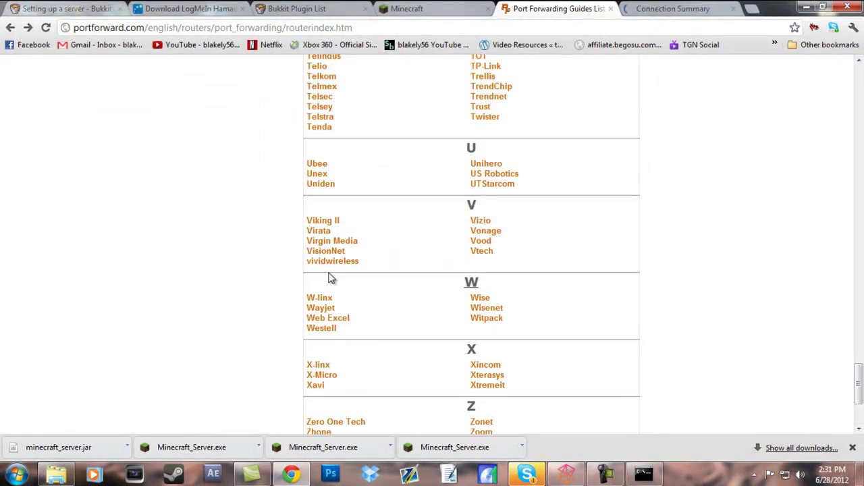
{"action": "left_click", "coordinate": [322, 328]}
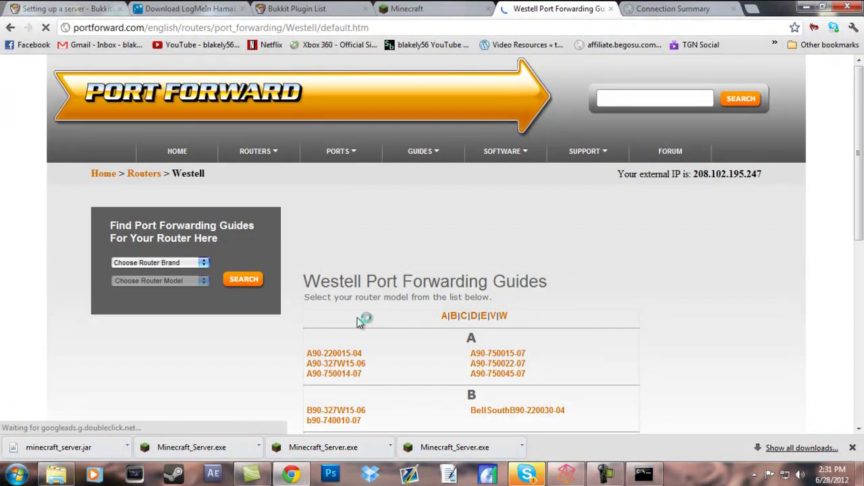
{"action": "scroll", "coordinate": [401, 366], "scroll_direction": "down", "scroll_amount": 5}
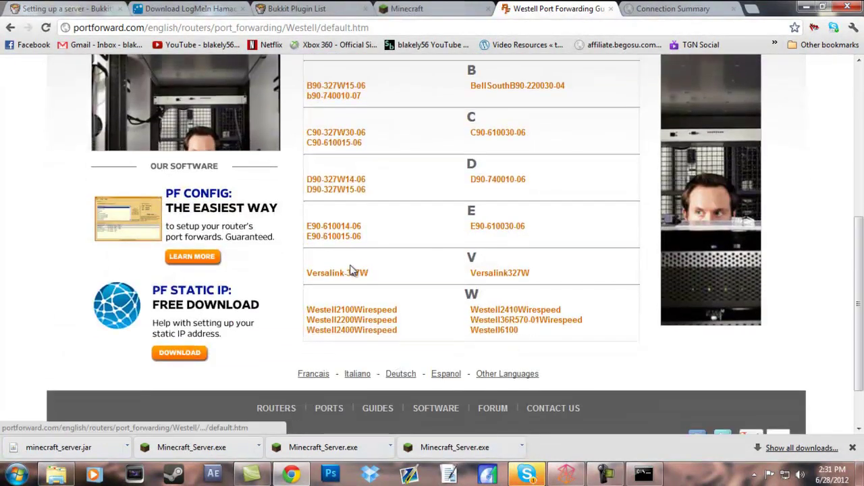
{"action": "scroll", "coordinate": [389, 304], "scroll_direction": "up", "scroll_amount": 3}
{"action": "scroll", "coordinate": [388, 303], "scroll_direction": "down", "scroll_amount": 3}
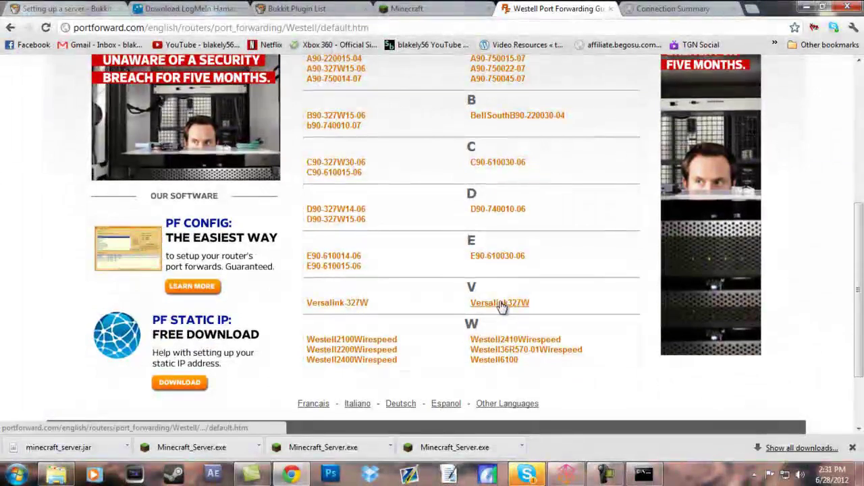
{"action": "left_click", "coordinate": [501, 306]}
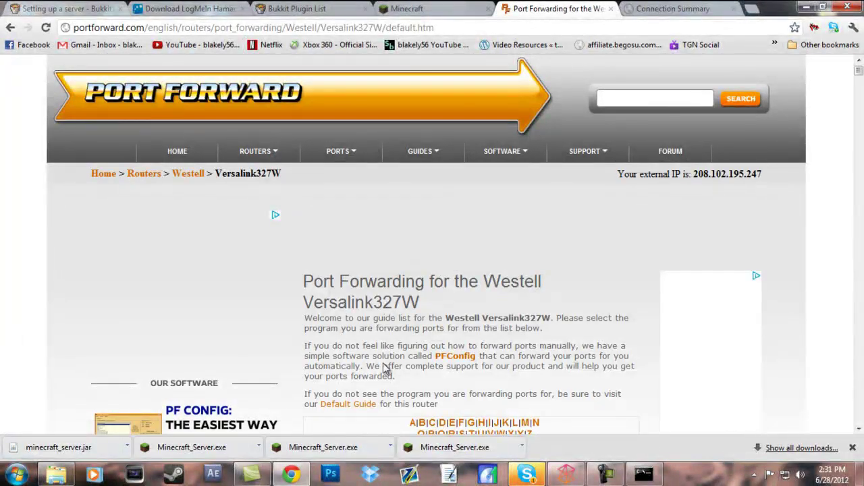
{"action": "scroll", "coordinate": [374, 270], "scroll_direction": "down", "scroll_amount": 4}
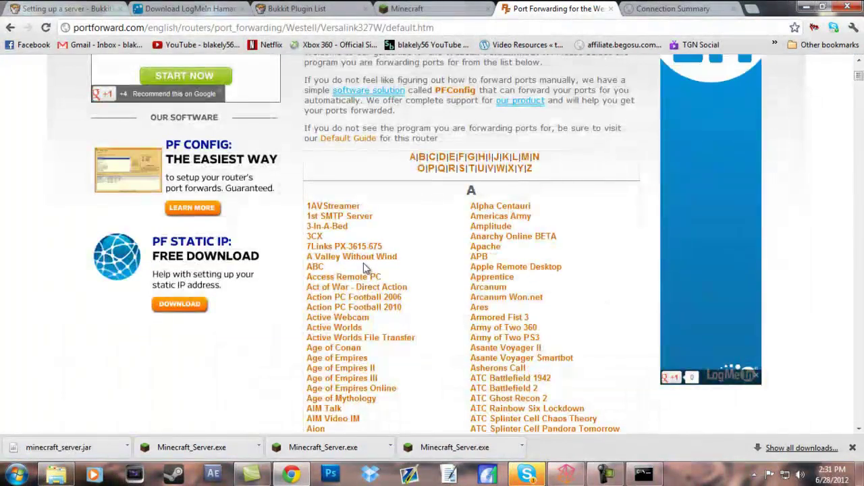
{"action": "scroll", "coordinate": [374, 262], "scroll_direction": "down", "scroll_amount": 14}
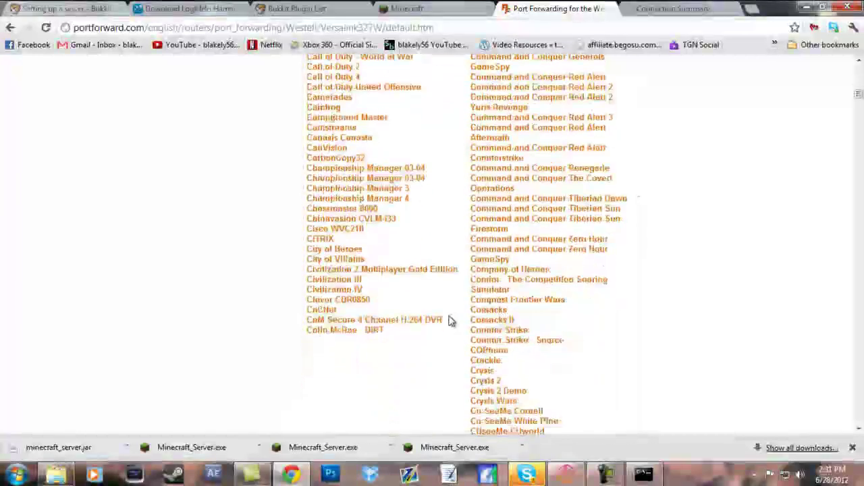
{"action": "scroll", "coordinate": [450, 331], "scroll_direction": "down", "scroll_amount": 20}
{"action": "scroll", "coordinate": [449, 339], "scroll_direction": "down", "scroll_amount": 20}
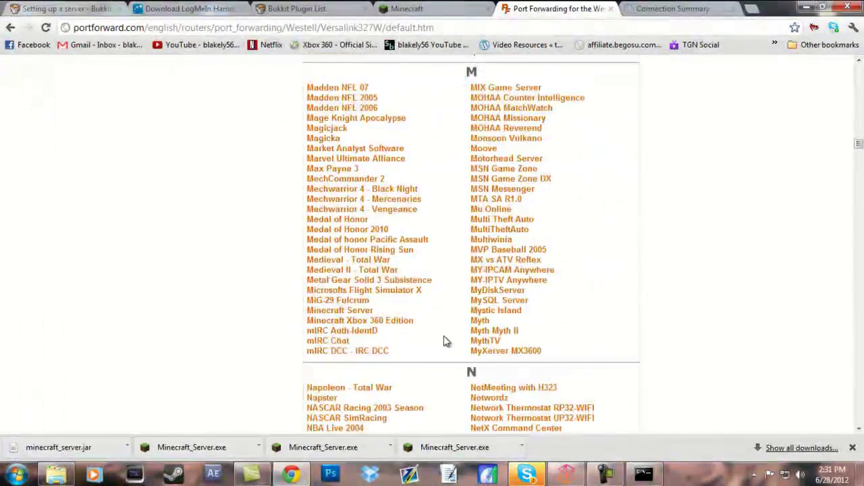
{"action": "left_click", "coordinate": [317, 311]}
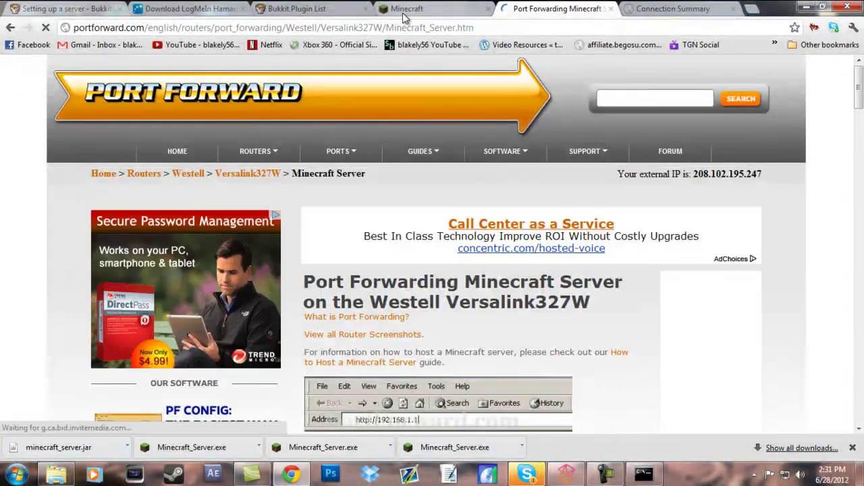
{"action": "scroll", "coordinate": [438, 297], "scroll_direction": "down", "scroll_amount": 3}
{"action": "scroll", "coordinate": [437, 297], "scroll_direction": "down", "scroll_amount": 15}
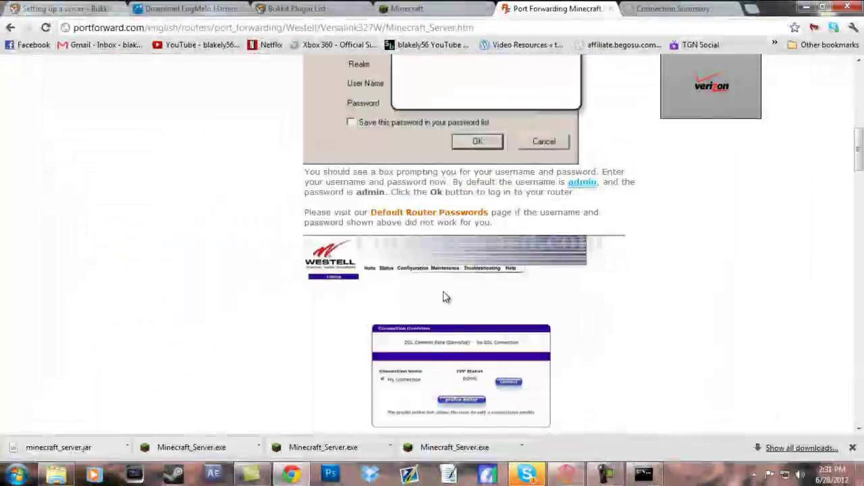
{"action": "scroll", "coordinate": [446, 296], "scroll_direction": "up", "scroll_amount": 13}
{"action": "scroll", "coordinate": [451, 295], "scroll_direction": "up", "scroll_amount": 5}
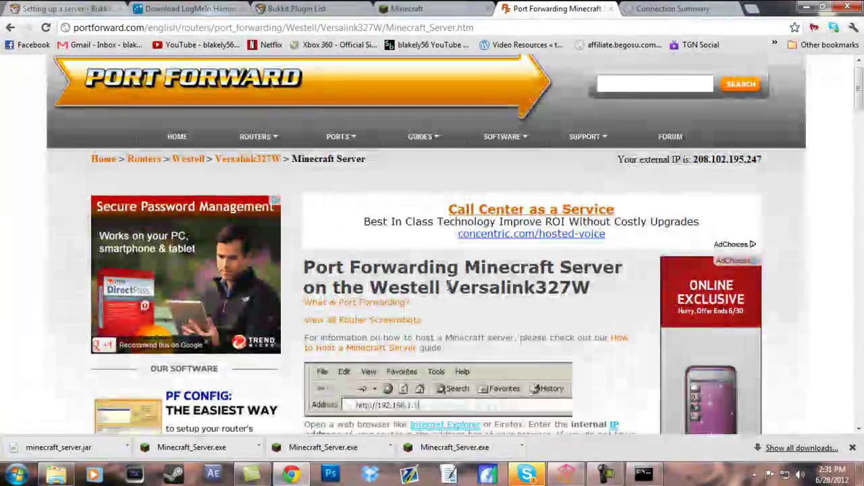
{"action": "scroll", "coordinate": [608, 236], "scroll_direction": "down", "scroll_amount": 2}
Open the router's Services configuration and delete the old *Minecraft forwarding entry.
{"action": "left_click", "coordinate": [688, 8]}
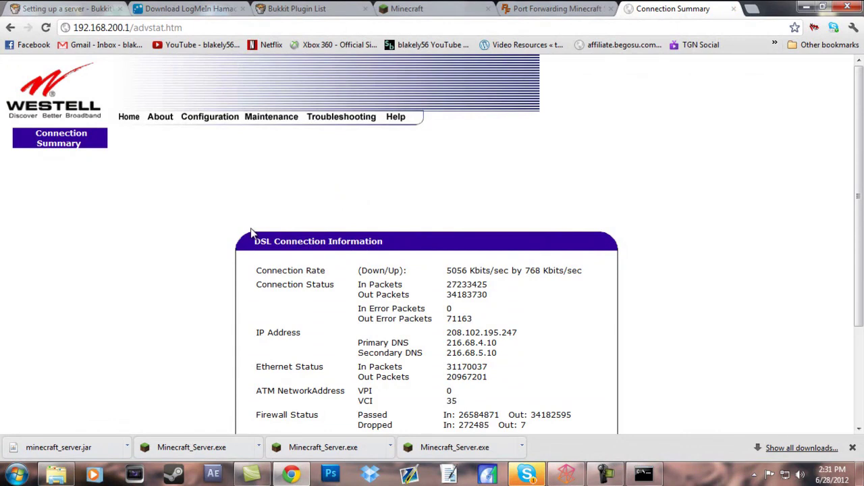
{"action": "mouse_move", "coordinate": [197, 119]}
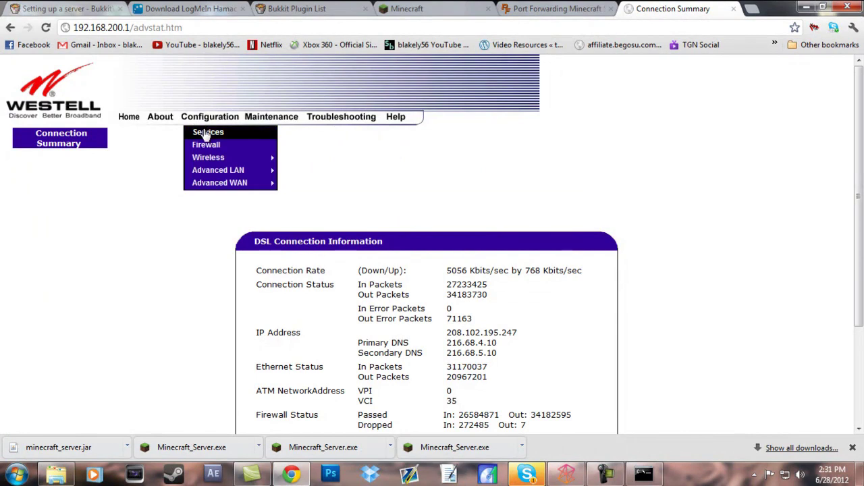
{"action": "left_click", "coordinate": [209, 135]}
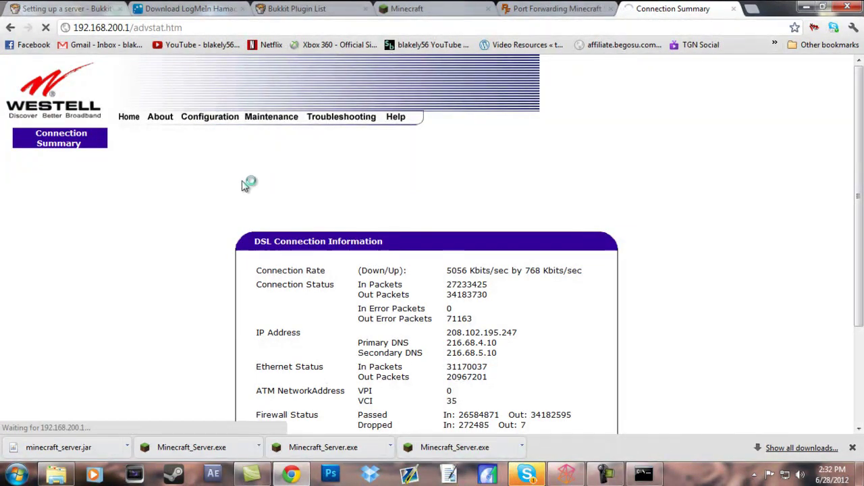
{"action": "scroll", "coordinate": [351, 324], "scroll_direction": "down", "scroll_amount": 3}
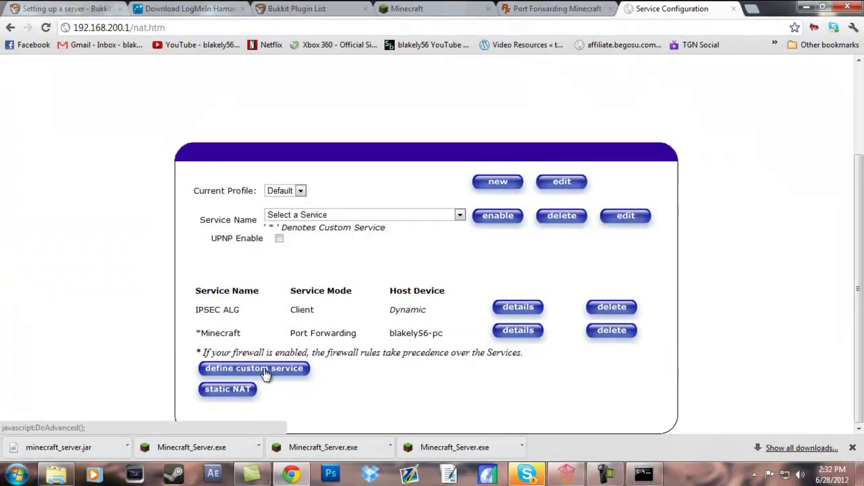
{"action": "left_click", "coordinate": [622, 331]}
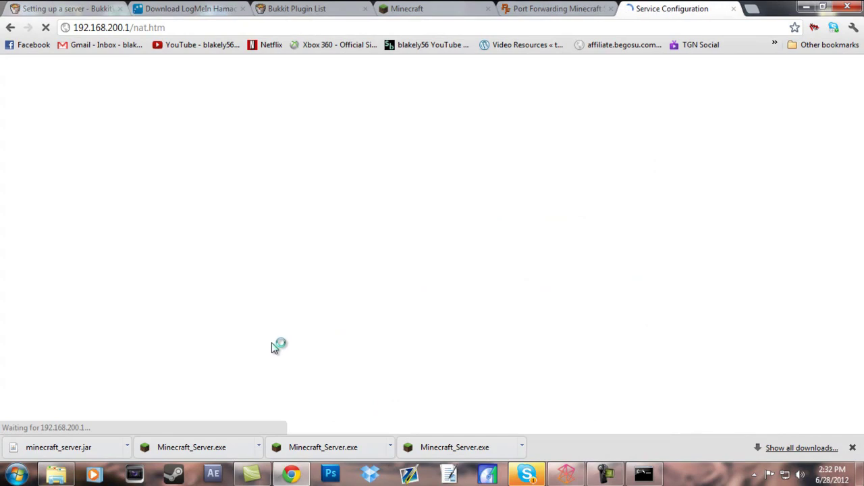
{"action": "scroll", "coordinate": [275, 343], "scroll_direction": "down", "scroll_amount": 3}
Define a custom service named 'Minecraft serva' with a TCP port range of 25565.
{"action": "left_click", "coordinate": [264, 370]}
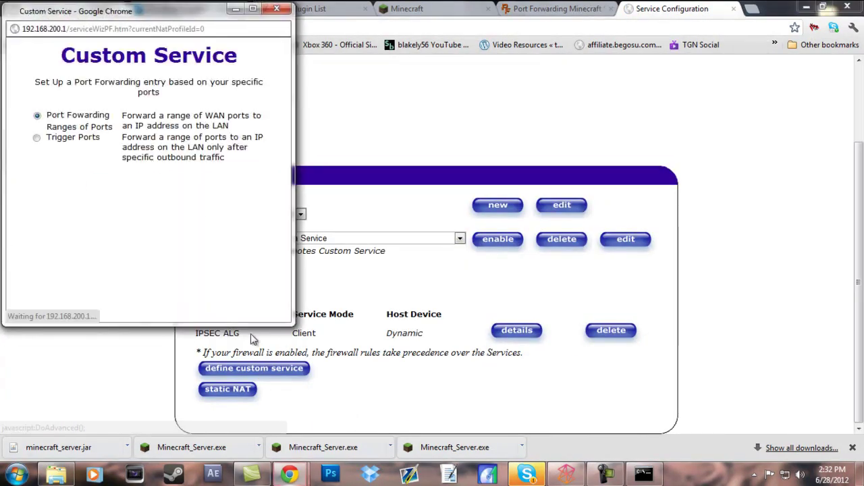
{"action": "left_click", "coordinate": [116, 183]}
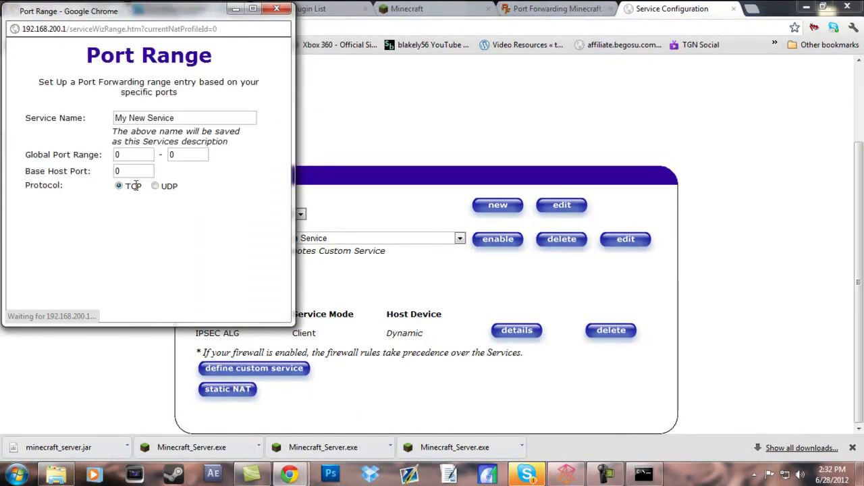
{"action": "triple_click", "coordinate": [190, 116]}
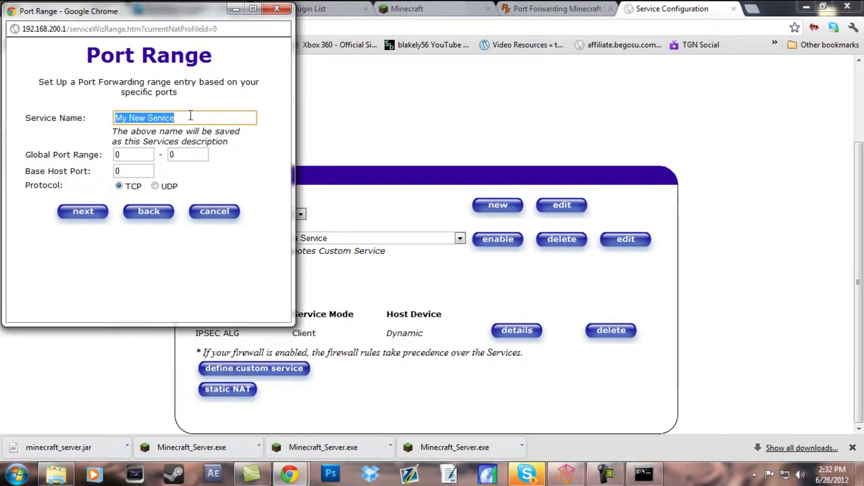
{"action": "triple_click", "coordinate": [190, 116]}
{"action": "type", "text": "Minex"}
{"action": "key", "text": "BackSpace"}
{"action": "type", "text": "craft se"}
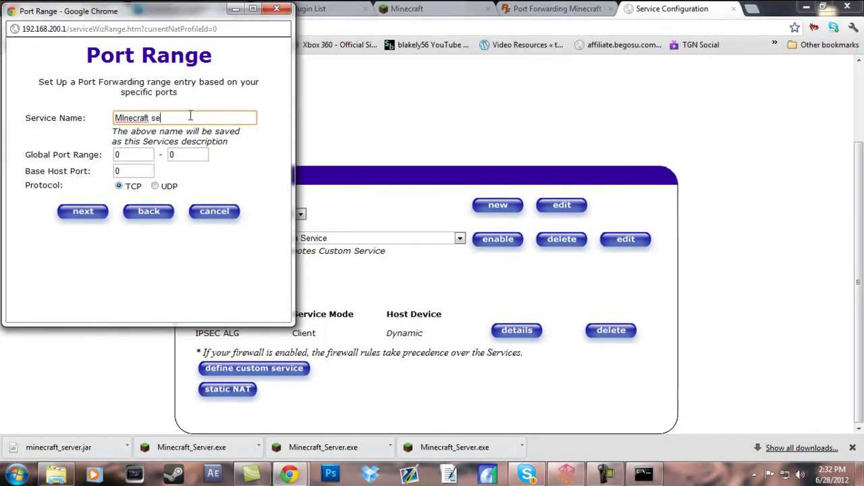
{"action": "type", "text": "rva"}
{"action": "key", "text": "Tab"}
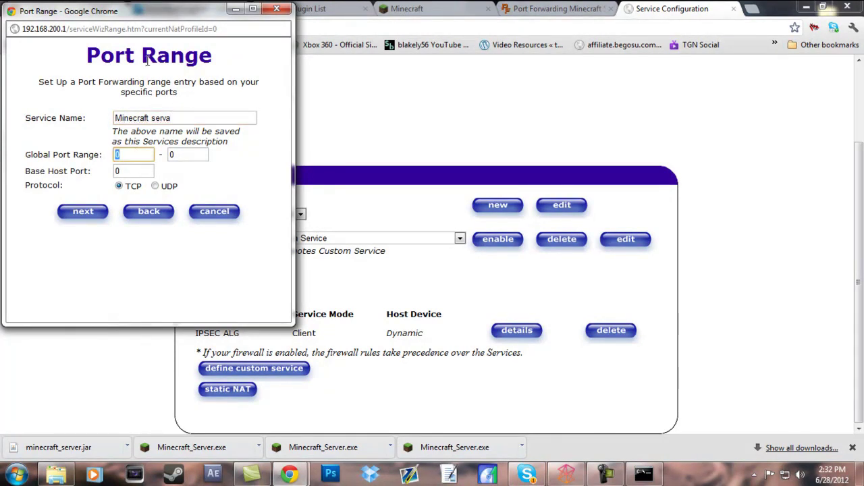
{"action": "type", "text": "25565"}
{"action": "key", "text": "Tab"}
{"action": "type", "text": "25"}
{"action": "key", "text": "Tab"}
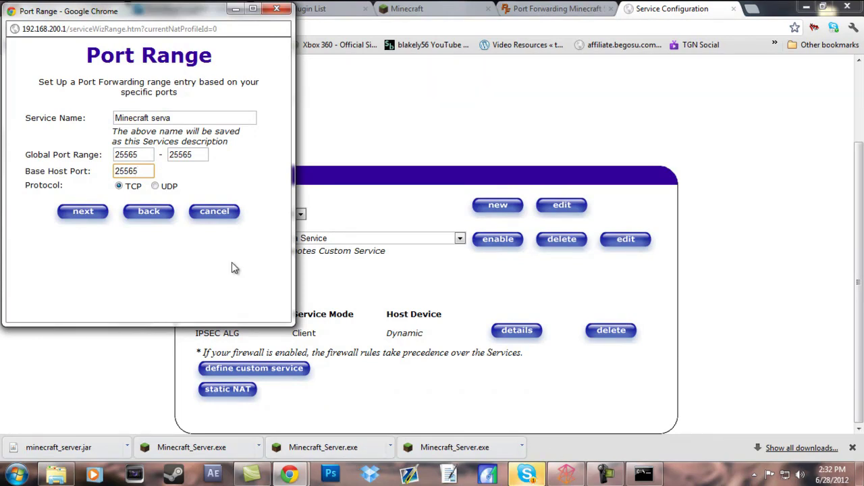
{"action": "left_click", "coordinate": [159, 260]}
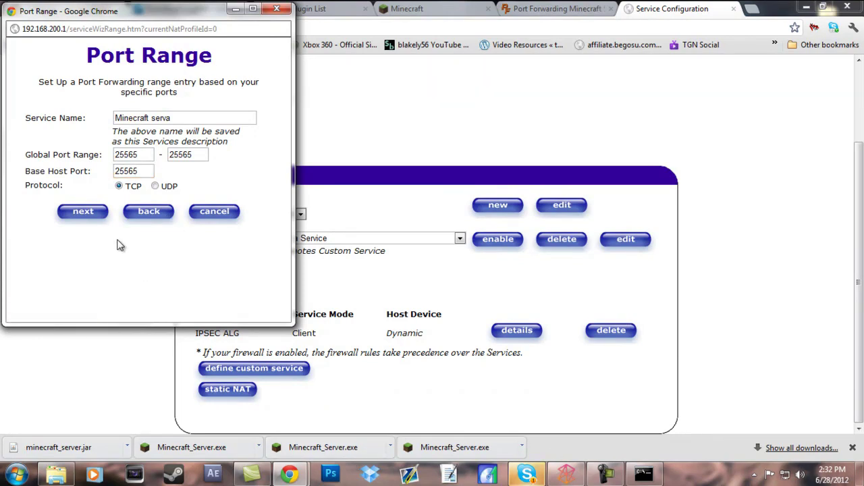
{"action": "left_click", "coordinate": [83, 213]}
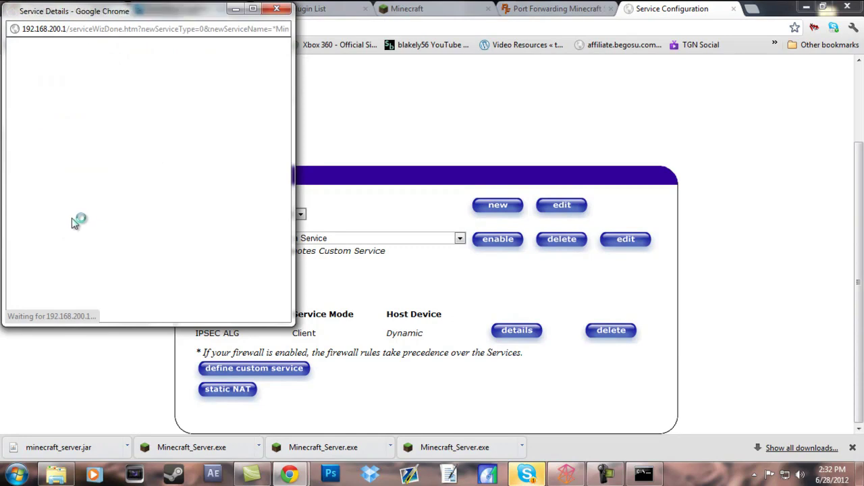
Add a matching UDP port entry for 25565 to the service.
{"action": "left_click", "coordinate": [147, 158]}
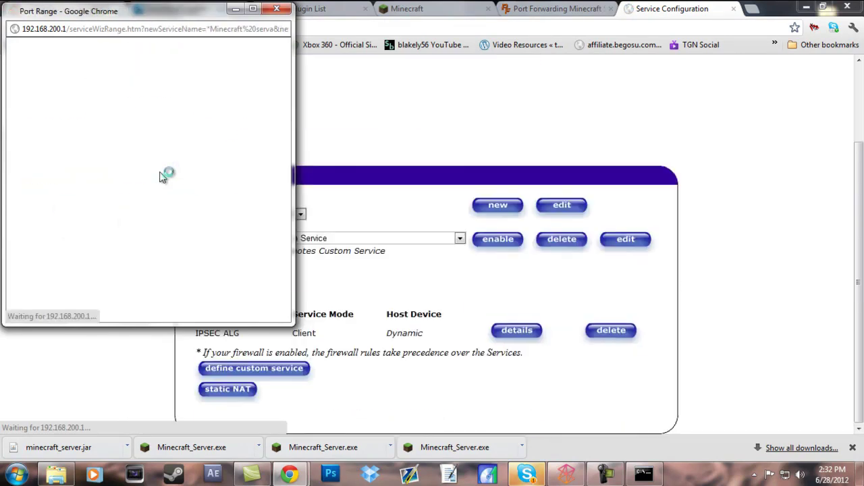
{"action": "left_click", "coordinate": [144, 150]}
{"action": "type", "text": "25565"}
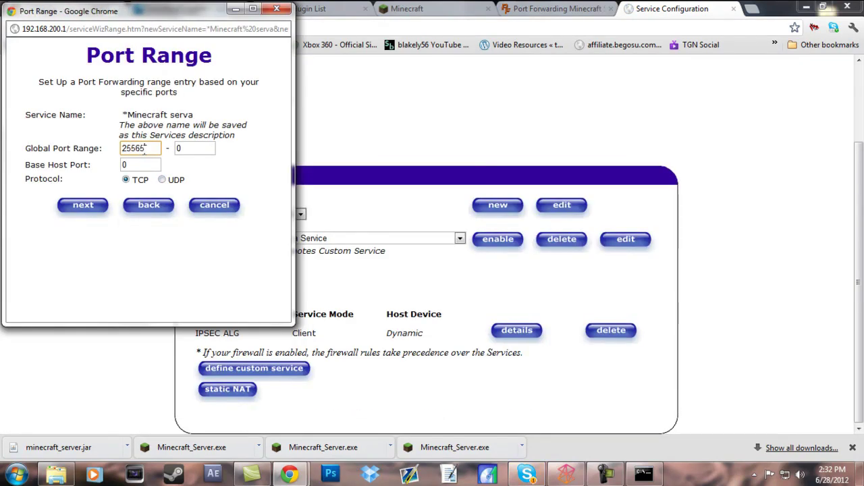
{"action": "key", "text": "Tab"}
{"action": "type", "text": "25565"}
{"action": "key", "text": "Tab"}
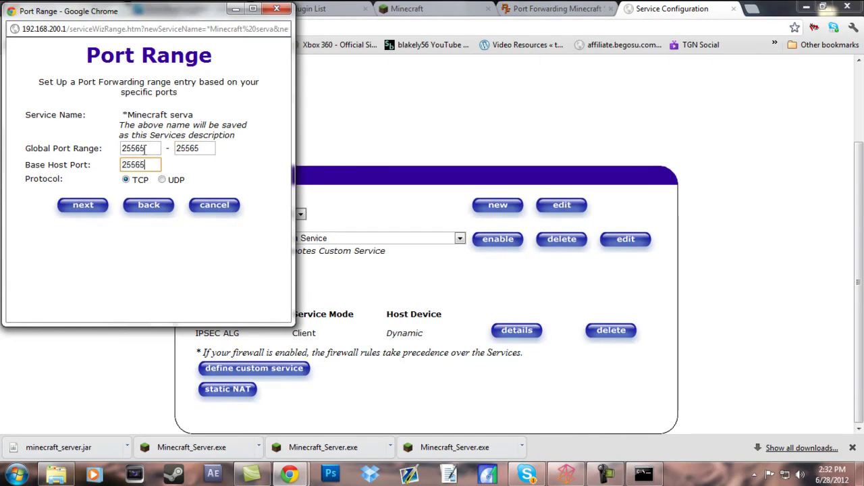
{"action": "type", "text": "25565"}
{"action": "left_click", "coordinate": [163, 180]}
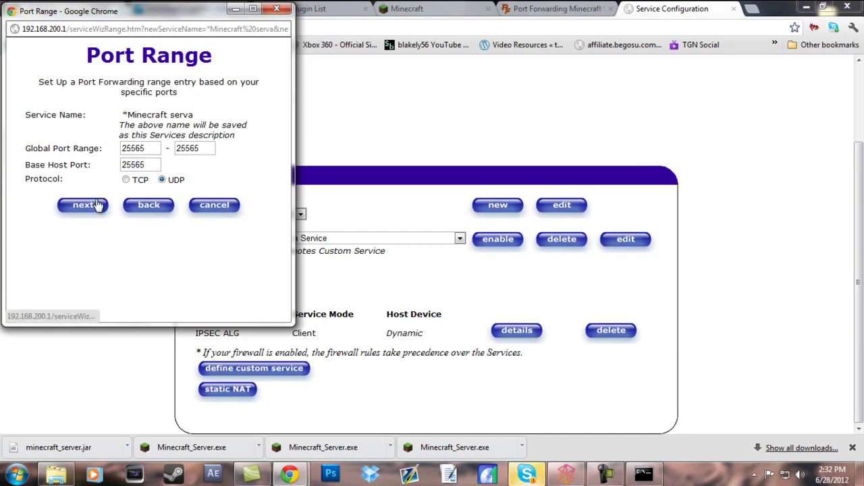
{"action": "left_click", "coordinate": [97, 205]}
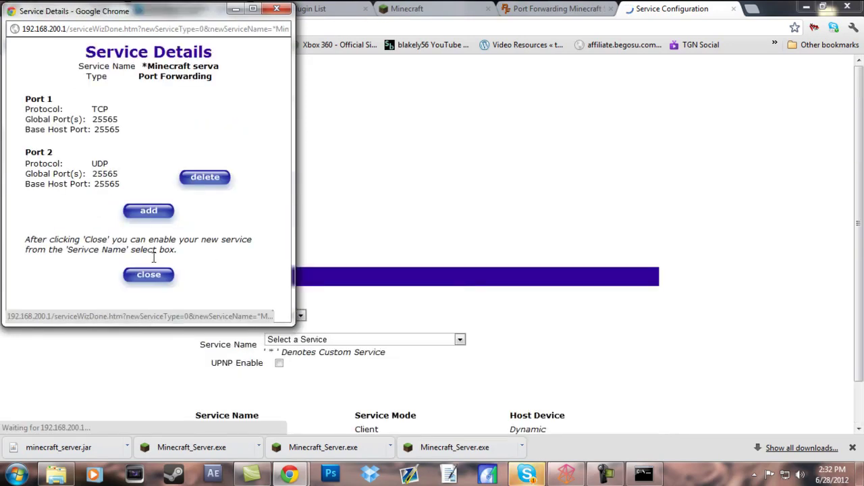
Select the *Minecraft service from the Service Name list and enable it.
{"action": "left_click", "coordinate": [148, 274]}
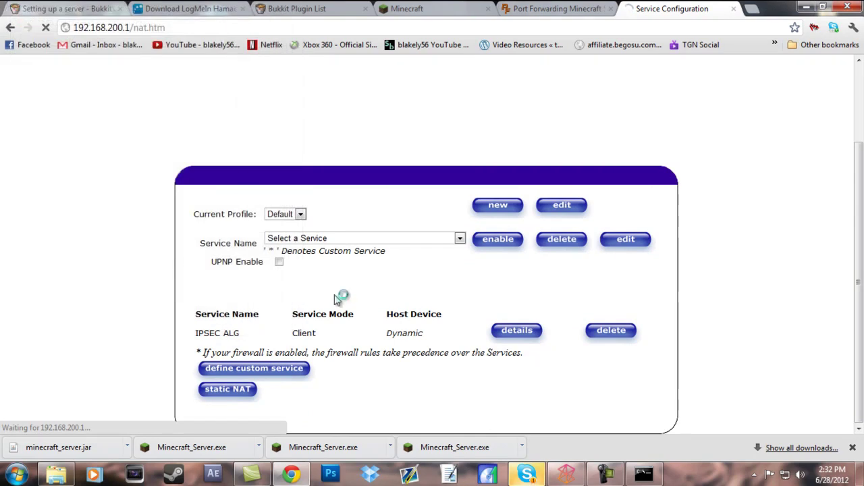
{"action": "left_click", "coordinate": [376, 239]}
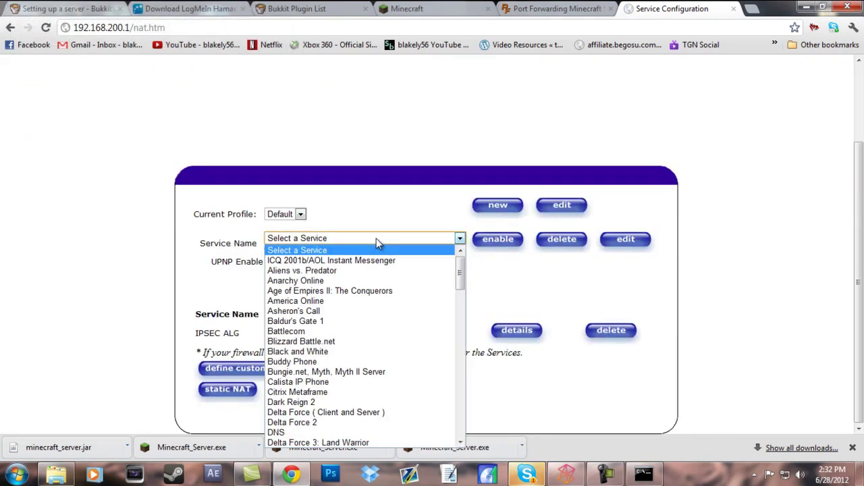
{"action": "scroll", "coordinate": [372, 314], "scroll_direction": "down", "scroll_amount": 10}
{"action": "scroll", "coordinate": [365, 324], "scroll_direction": "up", "scroll_amount": 5}
{"action": "scroll", "coordinate": [358, 336], "scroll_direction": "up", "scroll_amount": 7}
{"action": "scroll", "coordinate": [384, 341], "scroll_direction": "down", "scroll_amount": 20}
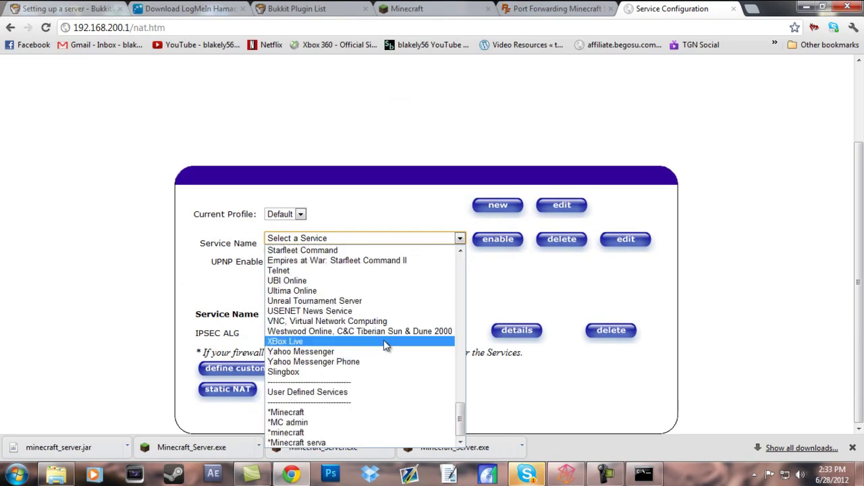
{"action": "scroll", "coordinate": [384, 346], "scroll_direction": "up", "scroll_amount": 8}
{"action": "scroll", "coordinate": [379, 352], "scroll_direction": "down", "scroll_amount": 8}
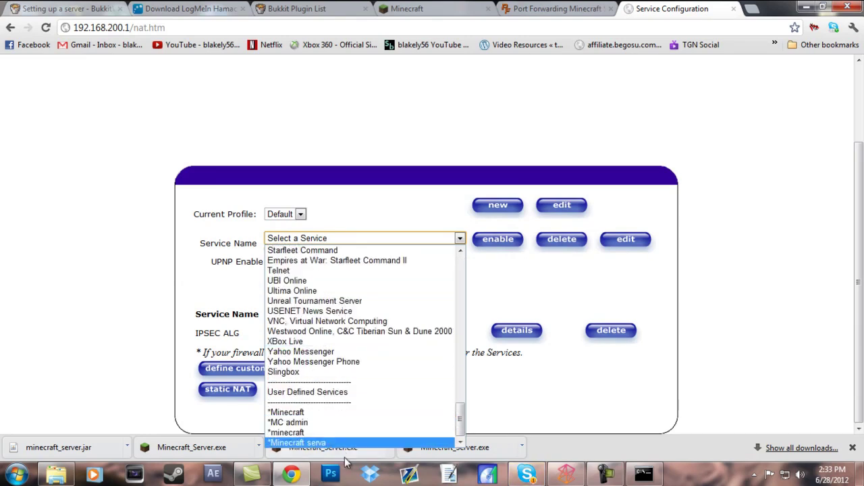
{"action": "left_click", "coordinate": [313, 413]}
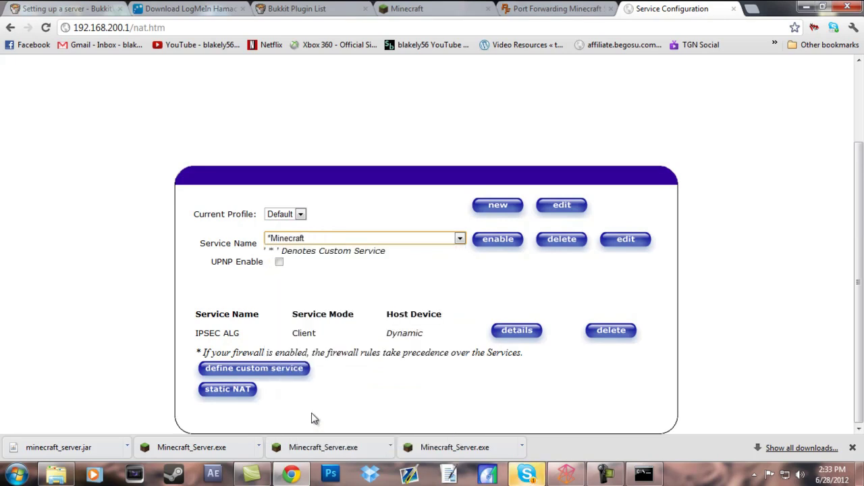
{"action": "left_click", "coordinate": [505, 245]}
{"action": "left_click", "coordinate": [458, 275]}
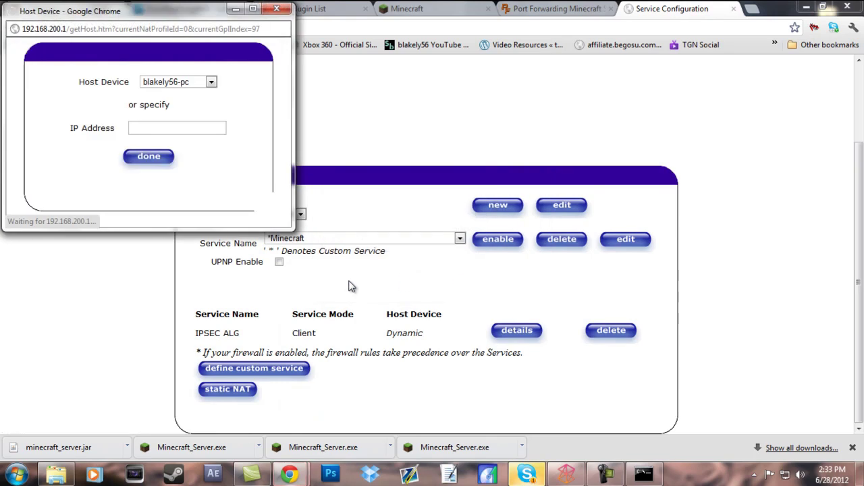
Choose to enter a specific host IP and bring the ipconfig output forward.
{"action": "left_click", "coordinate": [182, 82]}
{"action": "left_click", "coordinate": [172, 91]}
{"action": "left_click", "coordinate": [144, 128]}
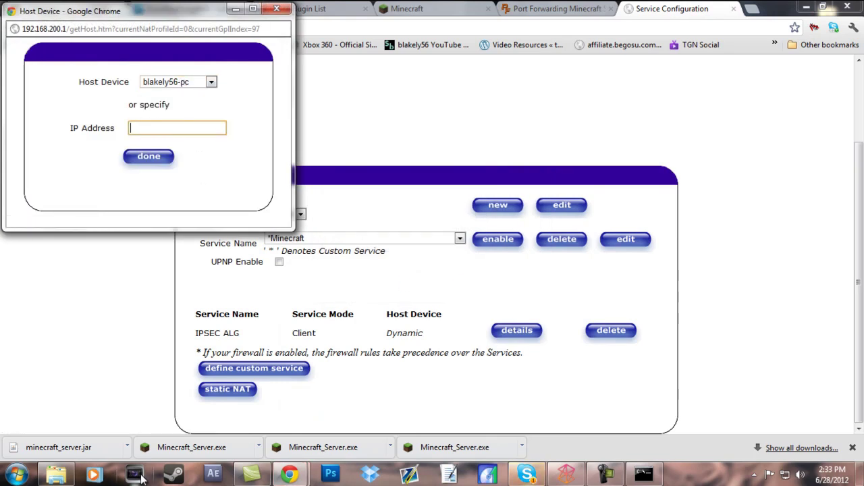
{"action": "left_click", "coordinate": [57, 476]}
{"action": "left_click", "coordinate": [57, 476]}
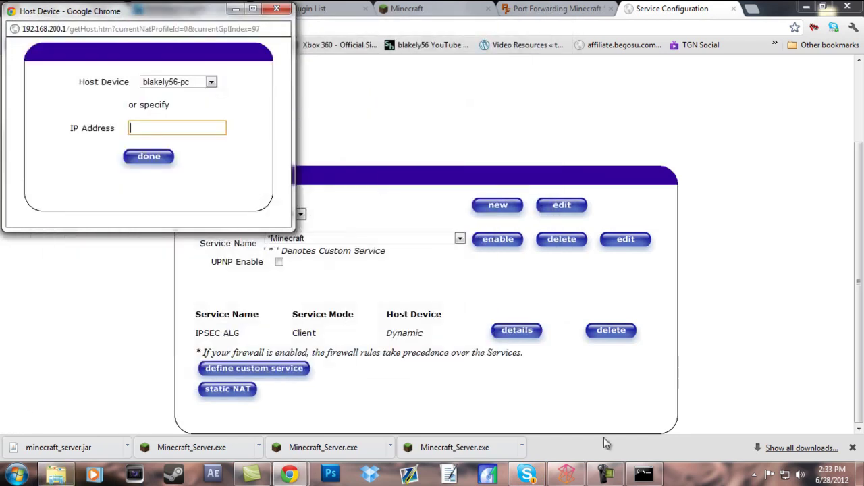
{"action": "left_click", "coordinate": [643, 475]}
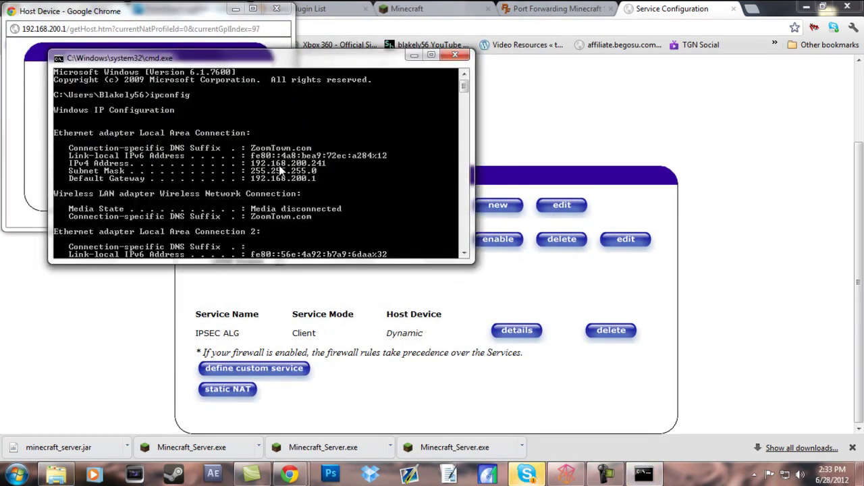
Assign host IP 192.168.200.241 to the *Minecraft forwarding service.
{"action": "left_click_drag", "start_coordinate": [301, 61], "coordinate": [507, 87]}
{"action": "left_click", "coordinate": [186, 128]}
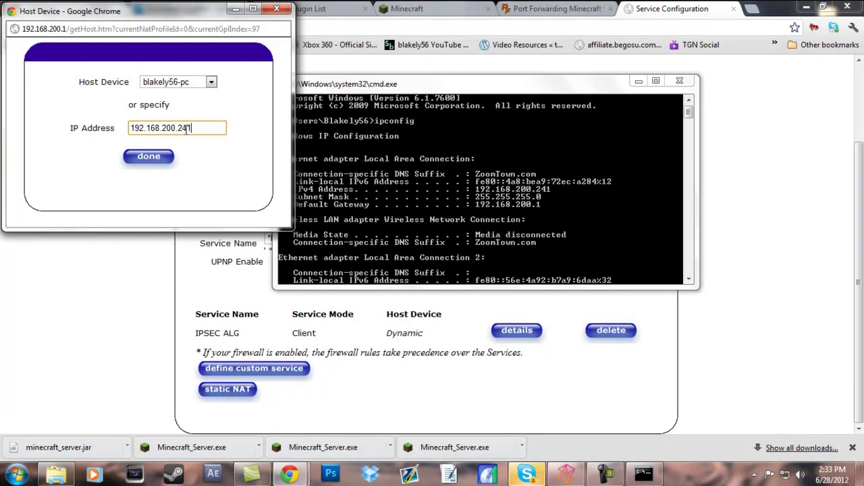
{"action": "type", "text": "192.168.200.241"}
{"action": "left_click", "coordinate": [149, 157]}
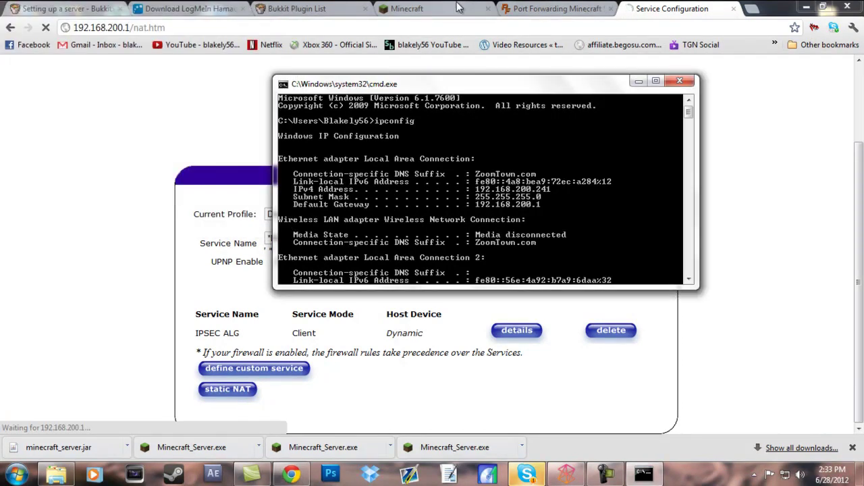
Close Command Prompt and the router's service configuration page.
{"action": "left_click", "coordinate": [680, 82]}
{"action": "scroll", "coordinate": [473, 295], "scroll_direction": "down", "scroll_amount": 1}
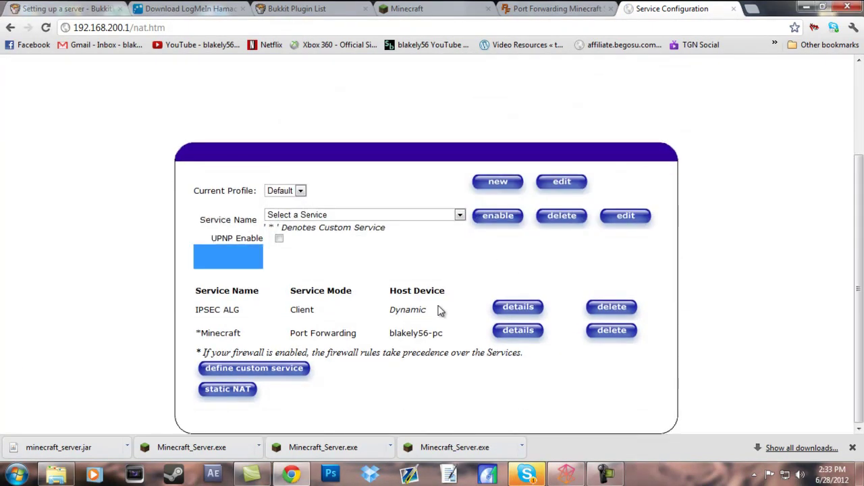
{"action": "left_click", "coordinate": [734, 9]}
Open server.properties from the server yall folder and review the online-mode and spawn-monsters lines.
{"action": "key", "text": "super+d"}
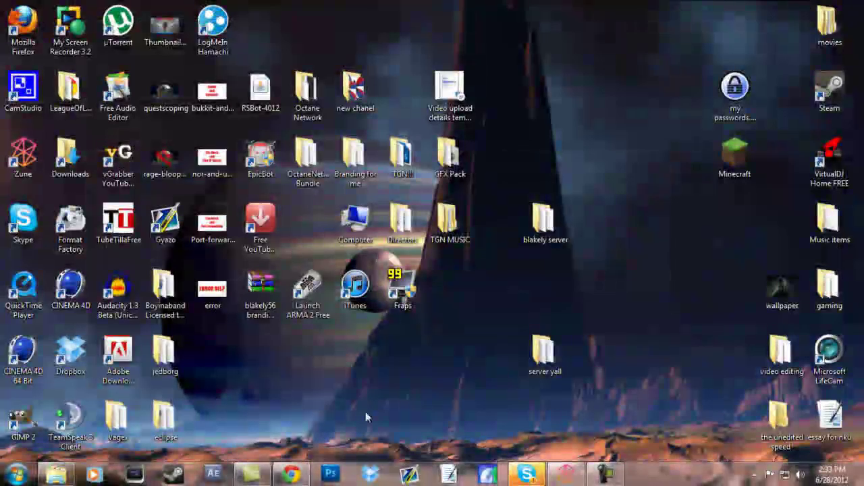
{"action": "double_click", "coordinate": [544, 351]}
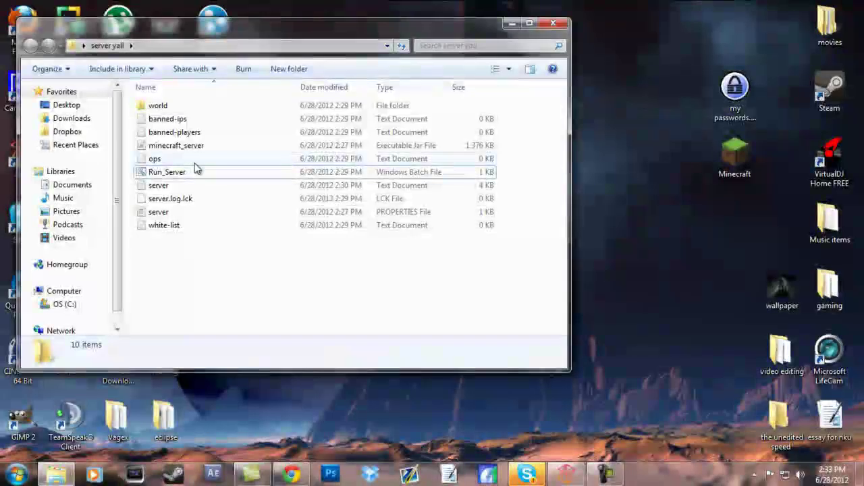
{"action": "left_click", "coordinate": [177, 211]}
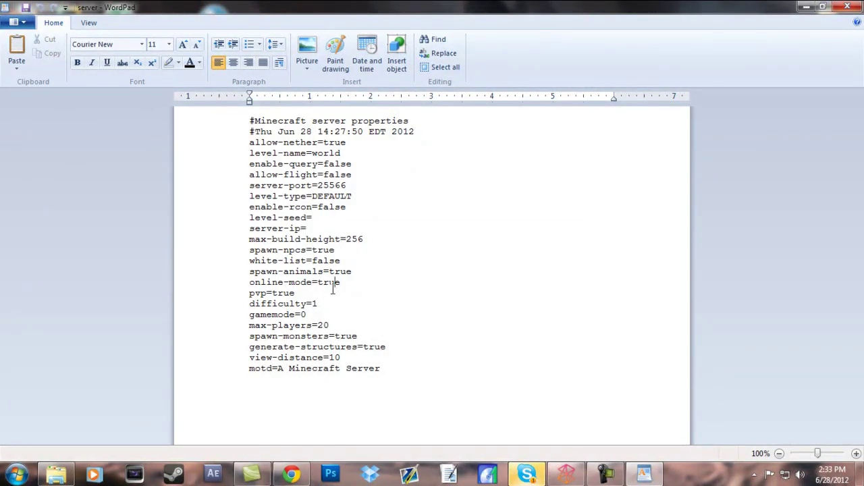
{"action": "left_click", "coordinate": [349, 285]}
{"action": "left_click", "coordinate": [365, 333]}
Search Google for 'ip' in a new tab to find the public IP, then return to server.properties.
{"action": "left_click", "coordinate": [291, 475]}
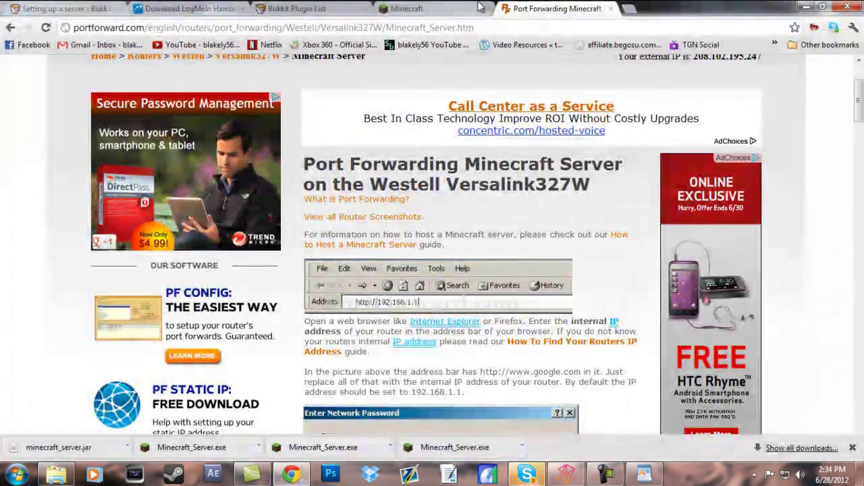
{"action": "left_click", "coordinate": [629, 8]}
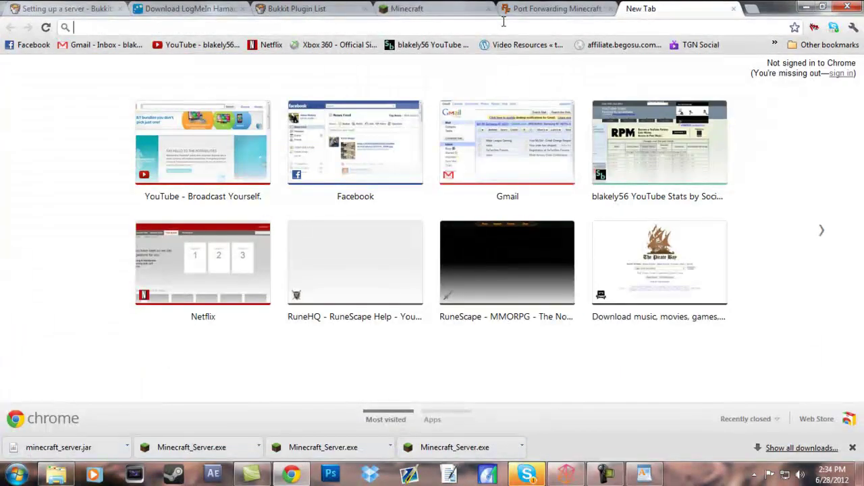
{"action": "type", "text": "ip"}
{"action": "key", "text": "Return"}
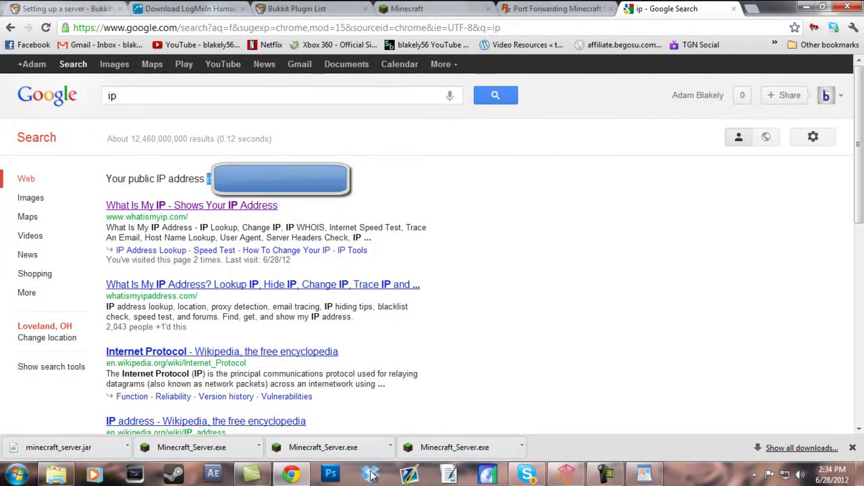
{"action": "left_click", "coordinate": [645, 473]}
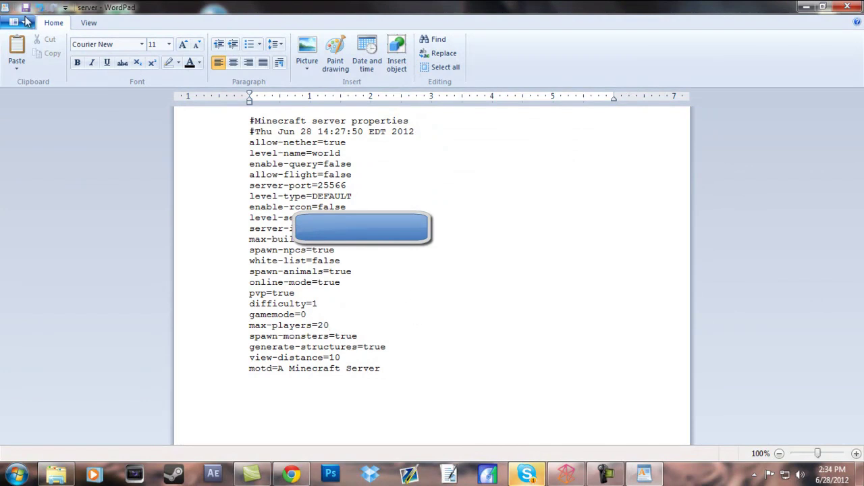
Save server.properties, close WordPad and select files in the server yall folder down to Run_Server.
{"action": "left_click", "coordinate": [13, 21]}
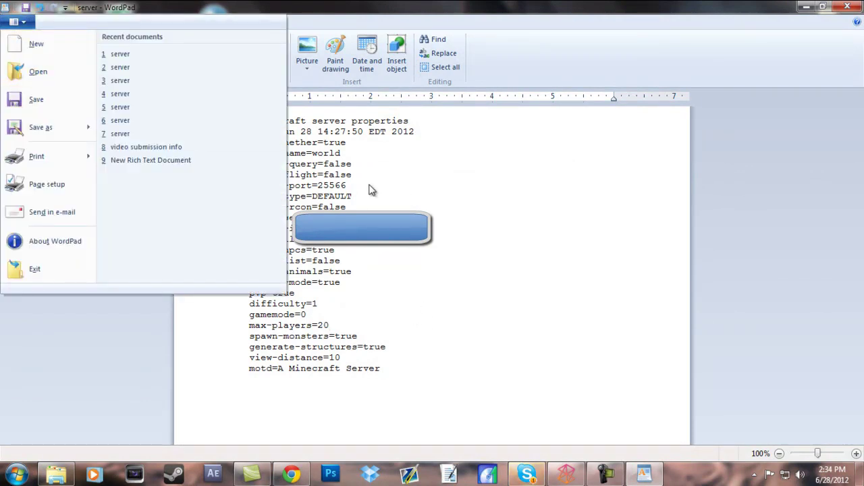
{"action": "left_click", "coordinate": [365, 186]}
{"action": "left_click", "coordinate": [14, 21]}
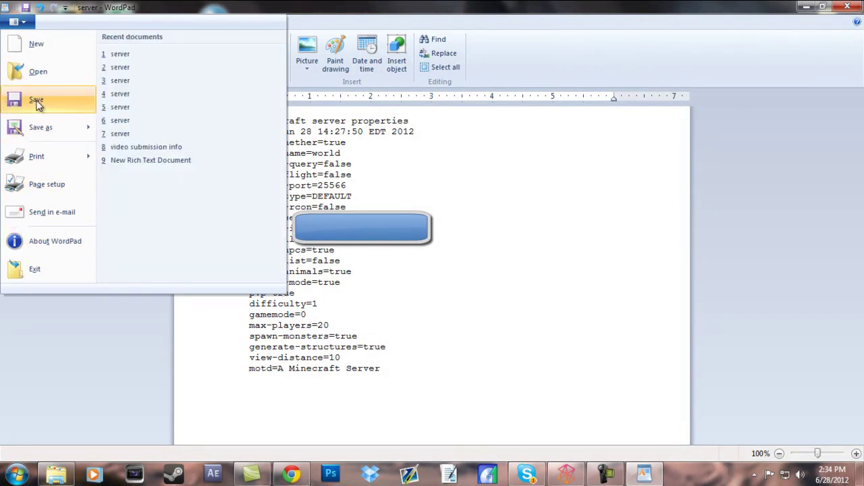
{"action": "left_click", "coordinate": [37, 100]}
{"action": "left_click", "coordinate": [843, 8]}
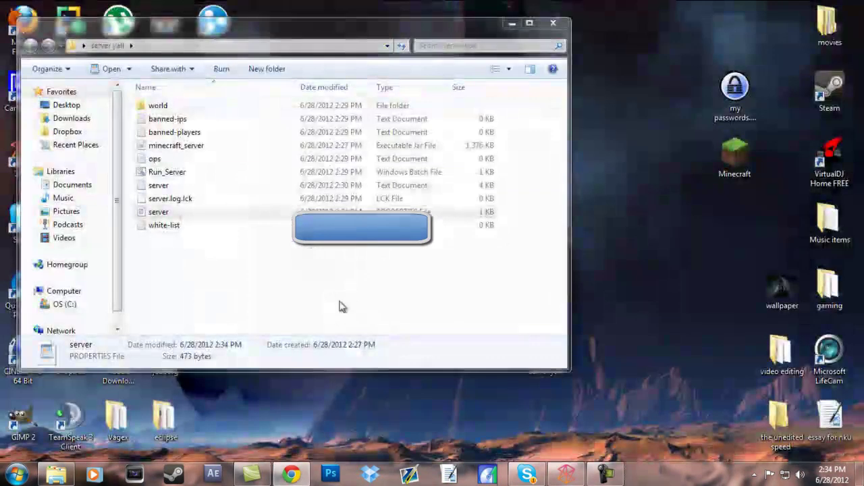
{"action": "left_click", "coordinate": [207, 219]}
{"action": "left_click", "coordinate": [206, 212]}
{"action": "left_click", "coordinate": [166, 172]}
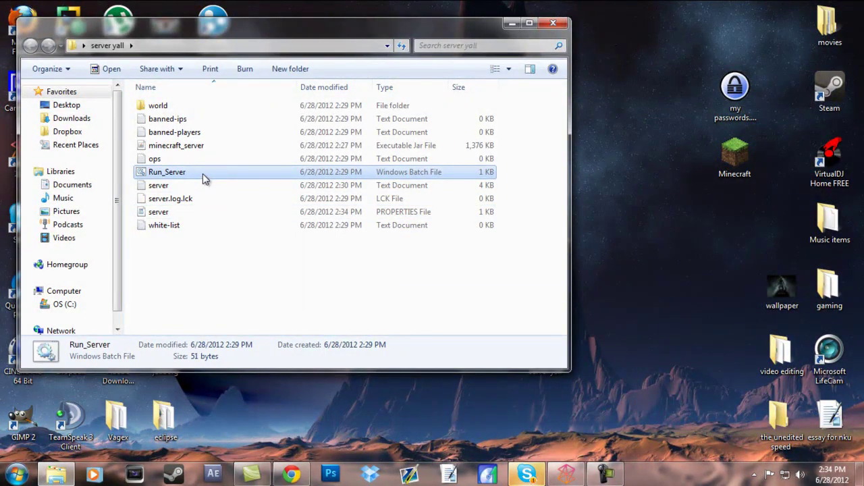
Minimize the server folder, glance at the ip search results, then minimize Chrome.
{"action": "left_click", "coordinate": [511, 25]}
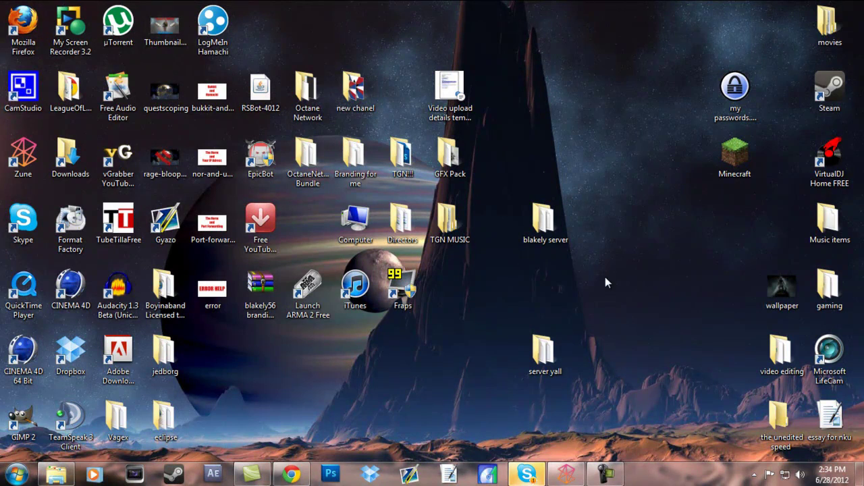
{"action": "left_click", "coordinate": [306, 476]}
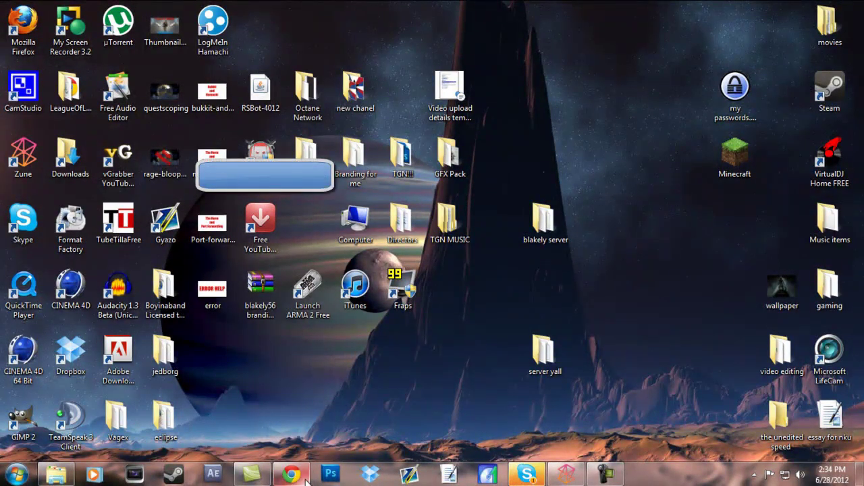
{"action": "left_click", "coordinate": [291, 475]}
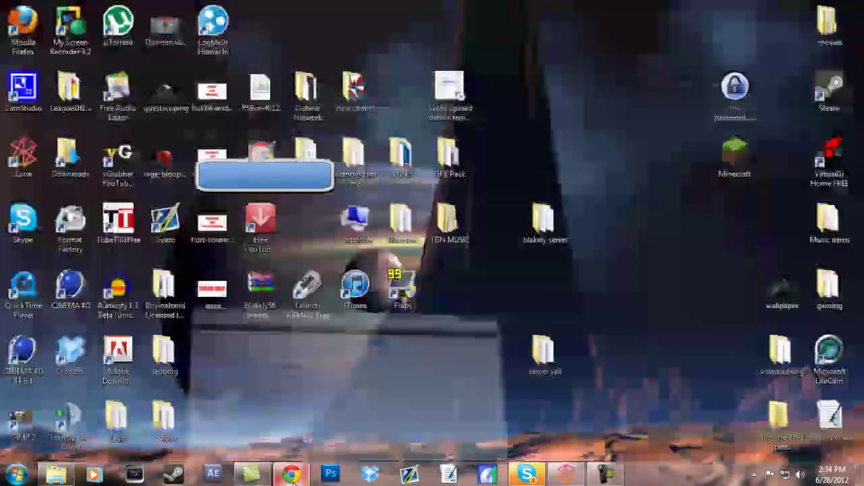
{"action": "left_click", "coordinate": [291, 475]}
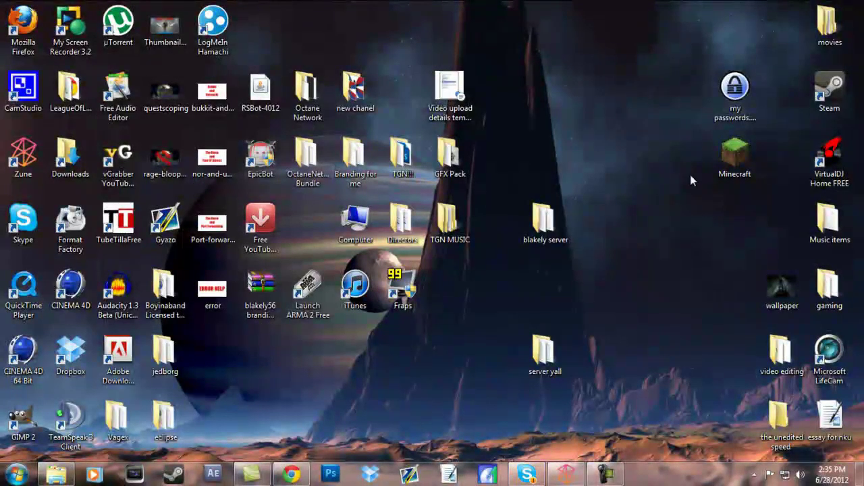
{"action": "left_click", "coordinate": [606, 475]}
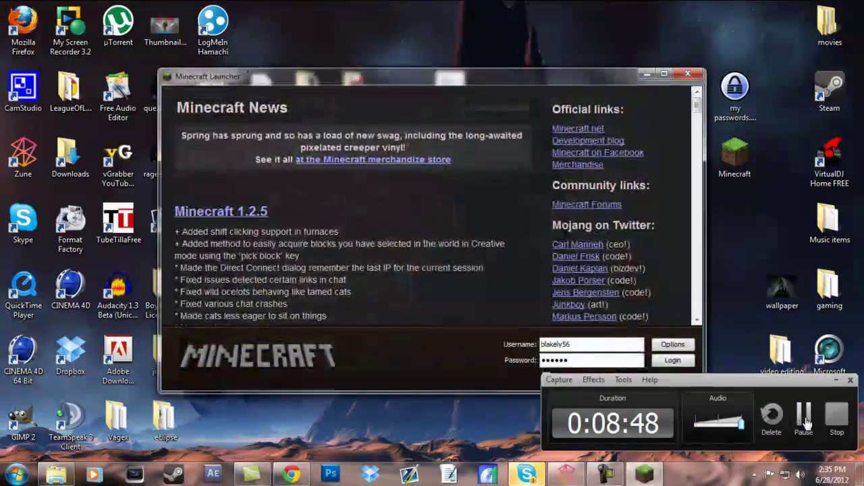
Log in through the Minecraft launcher and open the Multiplayer server list.
{"action": "left_click", "coordinate": [645, 475]}
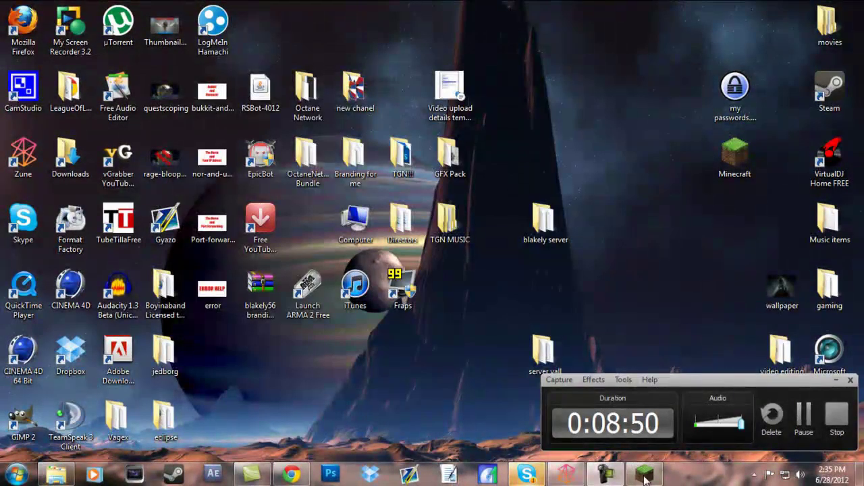
{"action": "left_click", "coordinate": [836, 380]}
{"action": "left_click", "coordinate": [643, 477]}
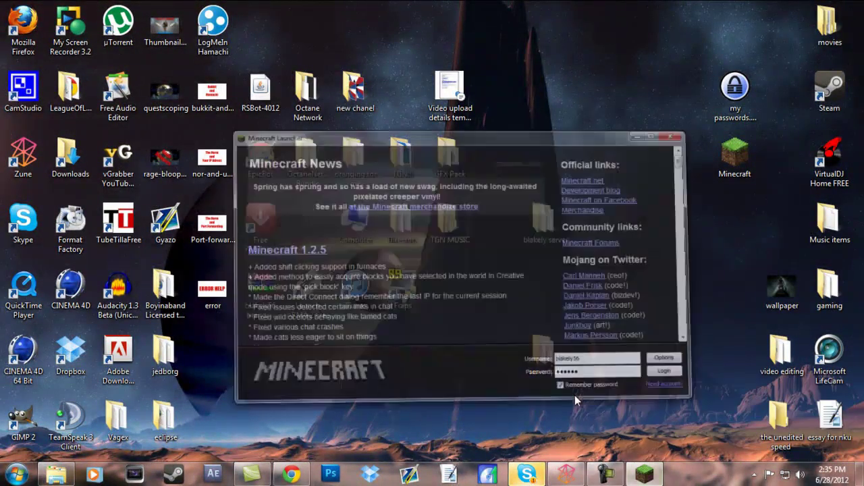
{"action": "left_click", "coordinate": [671, 359]}
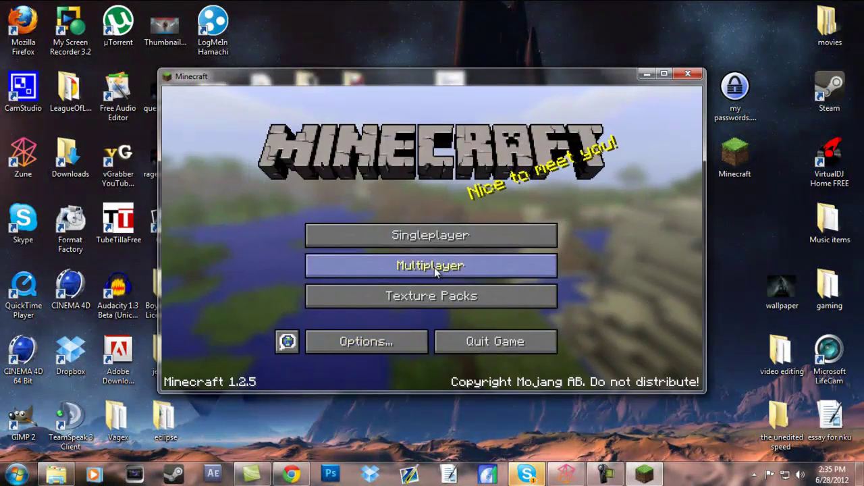
{"action": "left_click", "coordinate": [434, 267]}
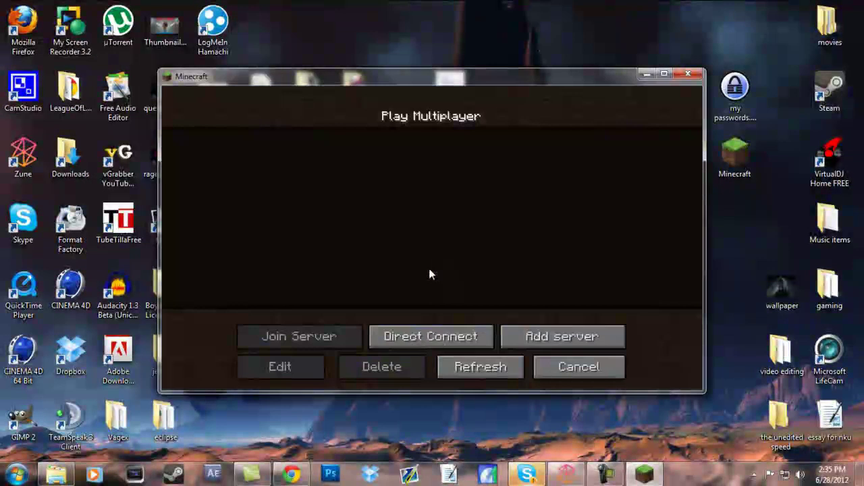
Paste the server address and port into Direct Connect, then clear it, cancel and close Minecraft.
{"action": "left_click", "coordinate": [390, 341]}
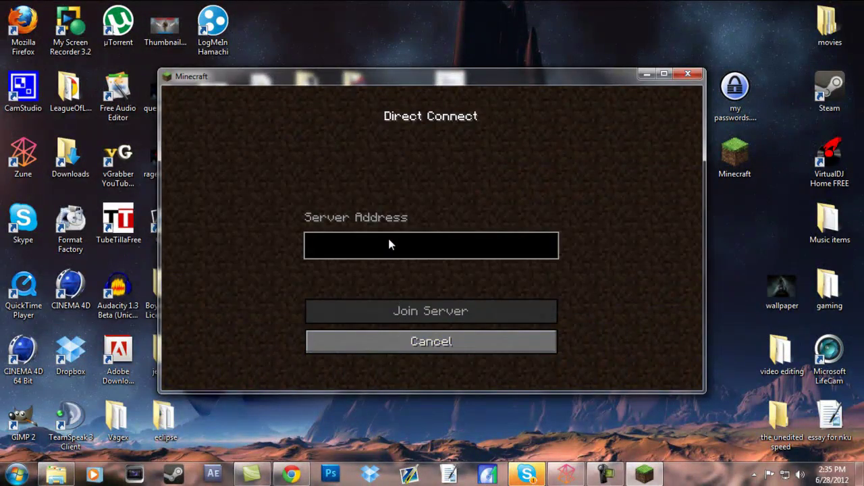
{"action": "type", "text": "7"}
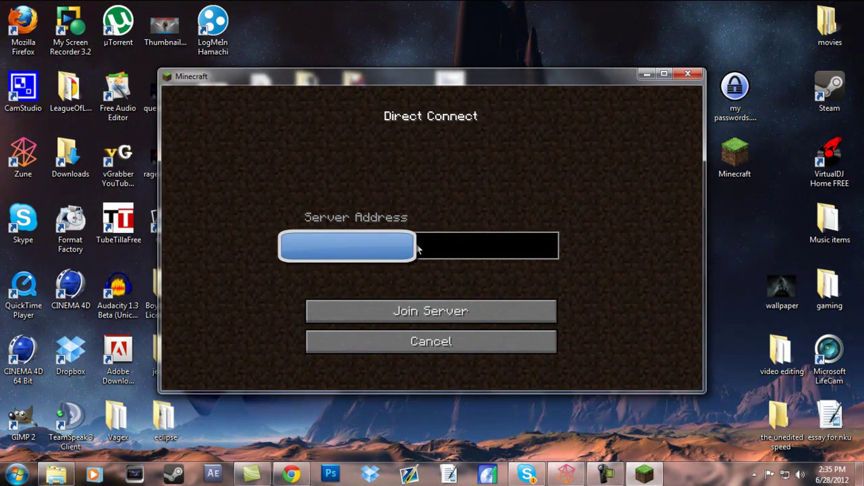
{"action": "key", "text": "BackSpace"}
{"action": "key", "text": "ctrl+v"}
{"action": "type", "text": "556"}
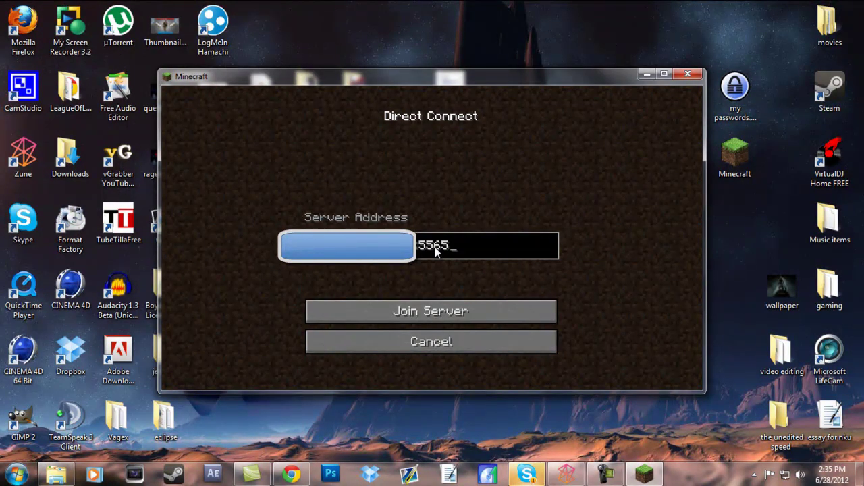
{"action": "key", "text": "BackSpace"}
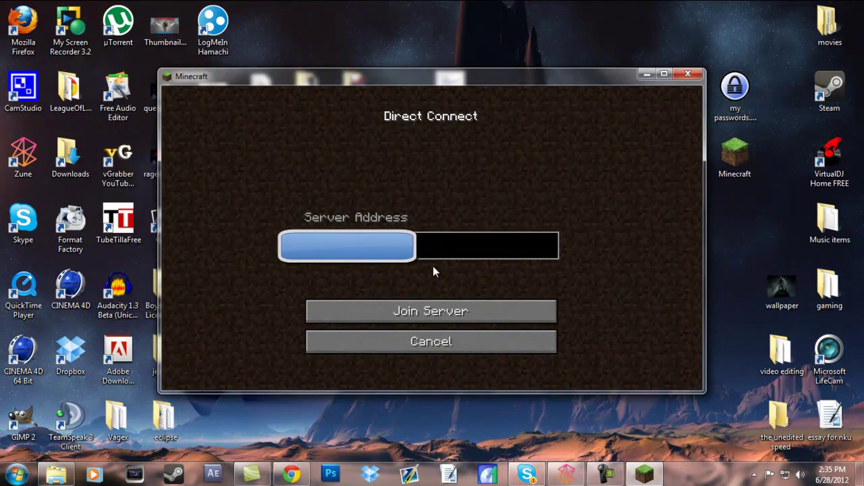
{"action": "key", "text": "BackSpace"}
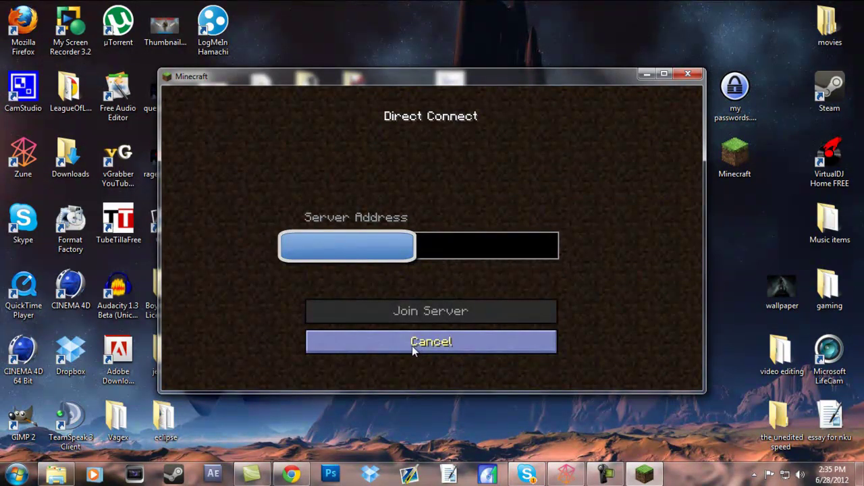
{"action": "left_click", "coordinate": [425, 344]}
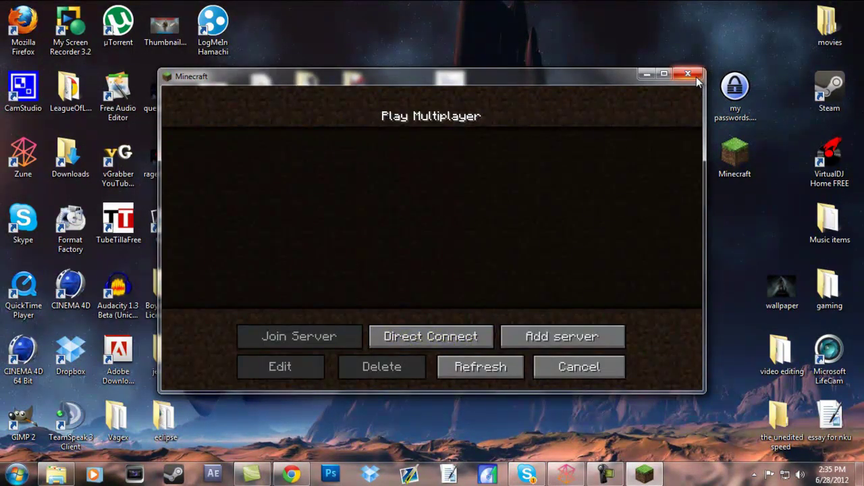
{"action": "left_click", "coordinate": [688, 73]}
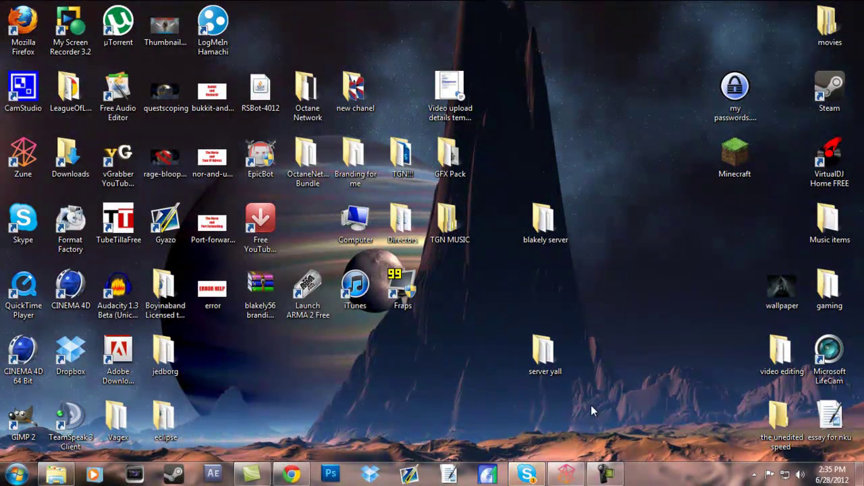
Select only the server yall desktop folder and delete it to the Recycle Bin.
{"action": "left_click_drag", "start_coordinate": [588, 405], "coordinate": [548, 190]}
{"action": "left_click", "coordinate": [508, 321]}
{"action": "left_click_drag", "start_coordinate": [660, 420], "coordinate": [520, 184]}
{"action": "left_click", "coordinate": [500, 337]}
{"action": "left_click_drag", "start_coordinate": [615, 416], "coordinate": [521, 201]}
{"action": "left_click", "coordinate": [567, 331]}
{"action": "mouse_move", "coordinate": [610, 381]}
{"action": "left_mouse_down"}
{"action": "mouse_move", "coordinate": [539, 314]}
{"action": "mouse_move", "coordinate": [505, 341]}
{"action": "left_mouse_up"}
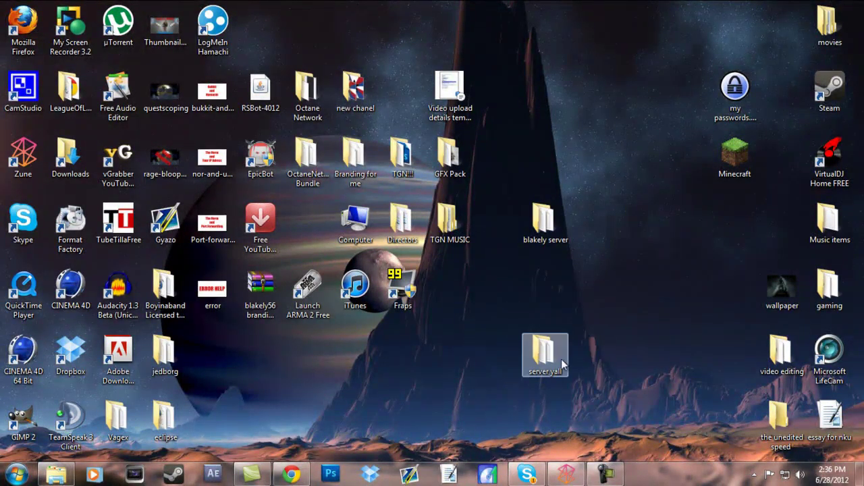
{"action": "key", "text": "Delete"}
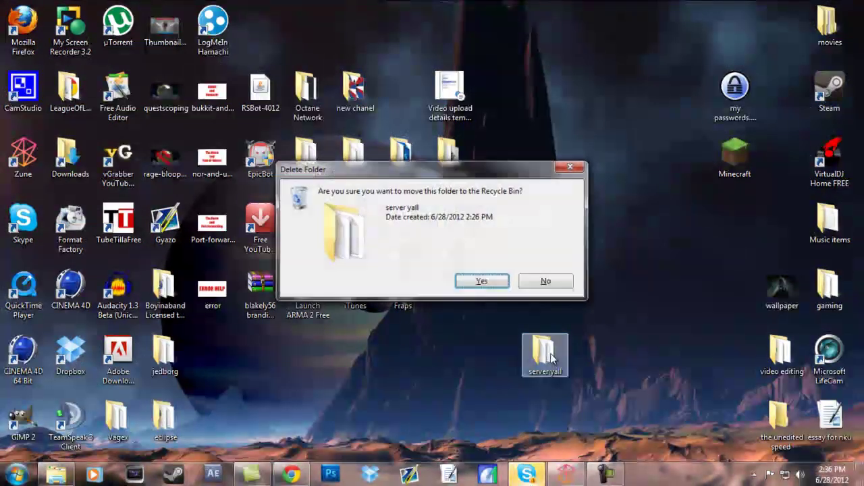
{"action": "key", "text": "Return"}
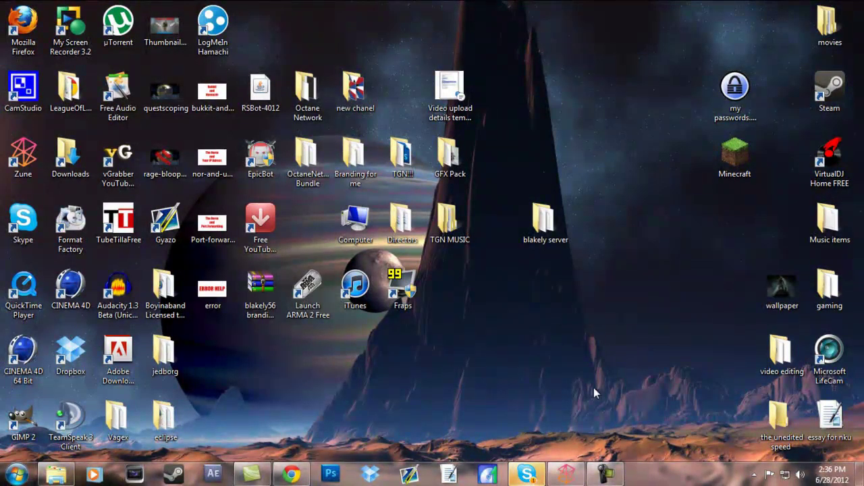
{"action": "mouse_move", "coordinate": [605, 477]}
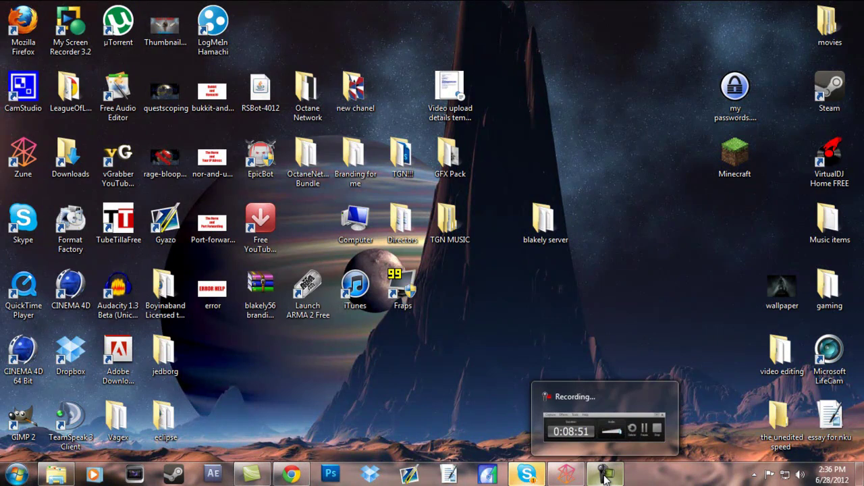
{"action": "left_click", "coordinate": [605, 477]}
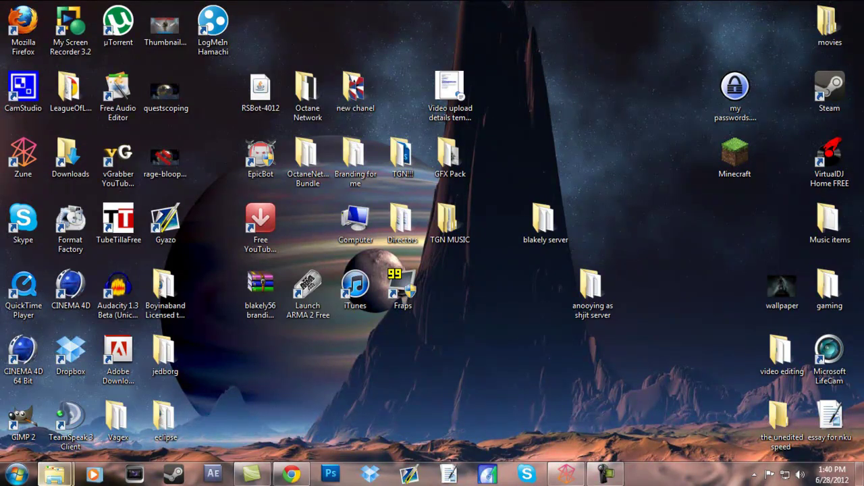
Search 'net' in Start and open Windows Firewall from Network and Sharing Center.
{"action": "left_click", "coordinate": [17, 475]}
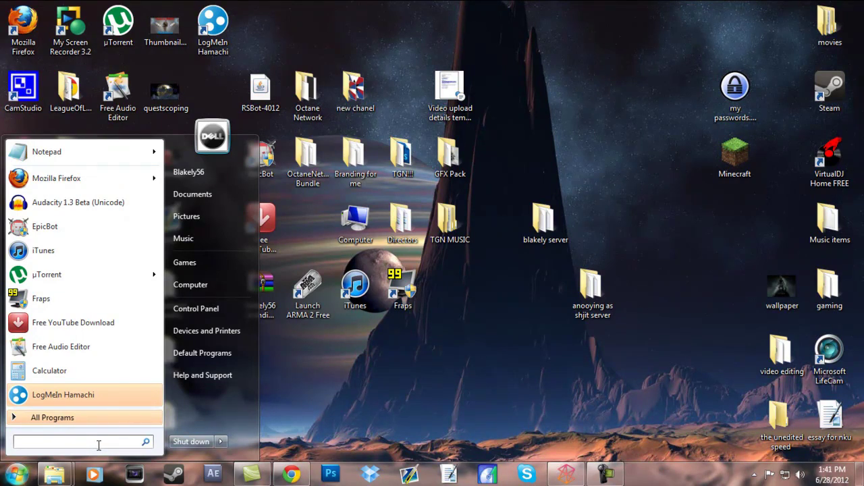
{"action": "type", "text": "net"}
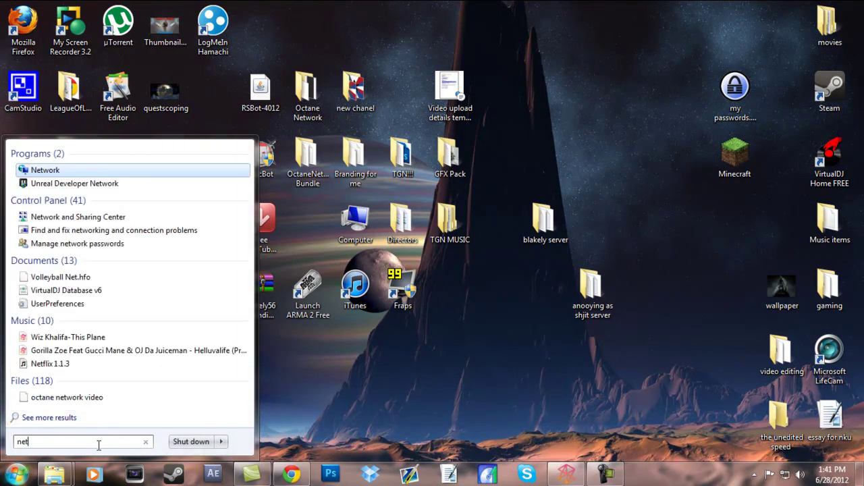
{"action": "left_click", "coordinate": [78, 218]}
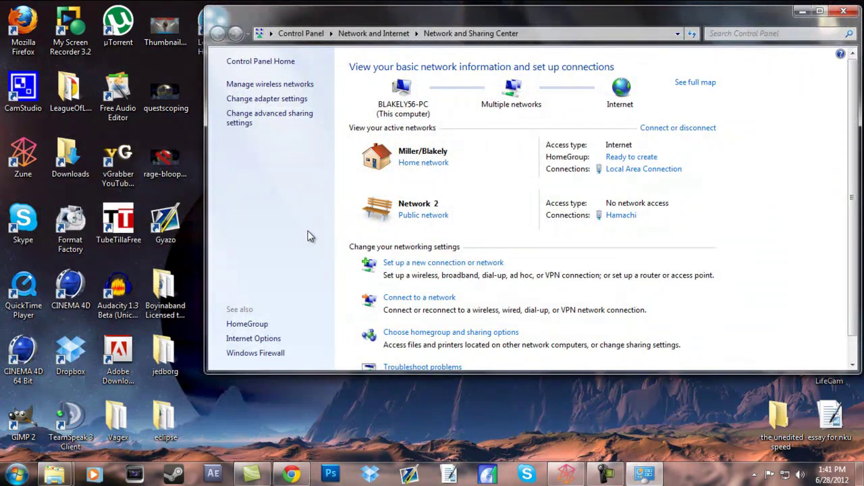
{"action": "left_click", "coordinate": [265, 355]}
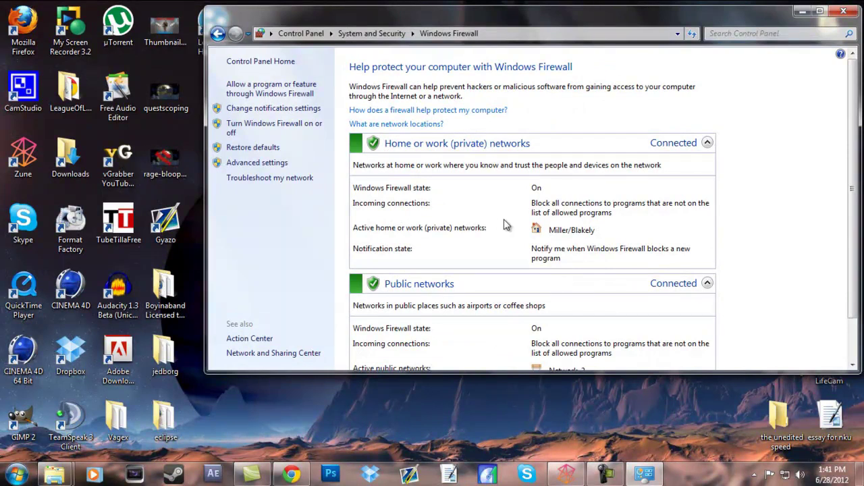
Check that the firewall is on, collapse the home and public network sections, and move the window down.
{"action": "scroll", "coordinate": [507, 225], "scroll_direction": "down", "scroll_amount": 2}
{"action": "scroll", "coordinate": [496, 283], "scroll_direction": "up", "scroll_amount": 2}
{"action": "scroll", "coordinate": [537, 190], "scroll_direction": "down", "scroll_amount": 2}
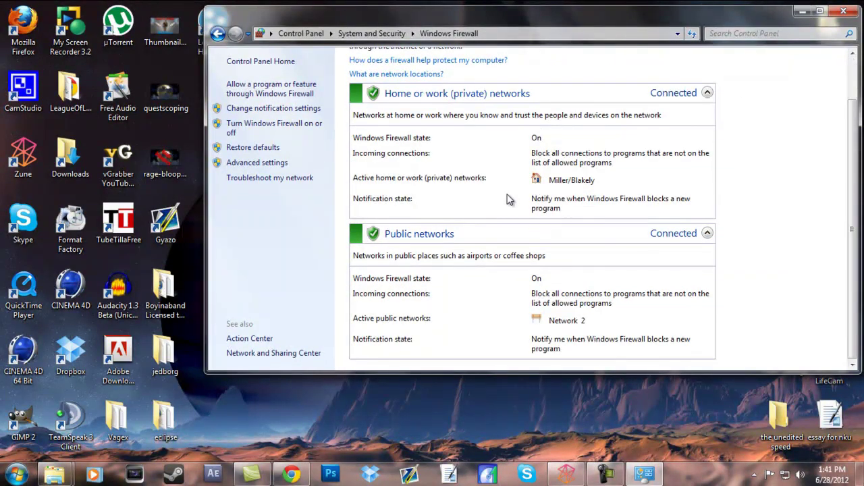
{"action": "scroll", "coordinate": [510, 197], "scroll_direction": "up", "scroll_amount": 1}
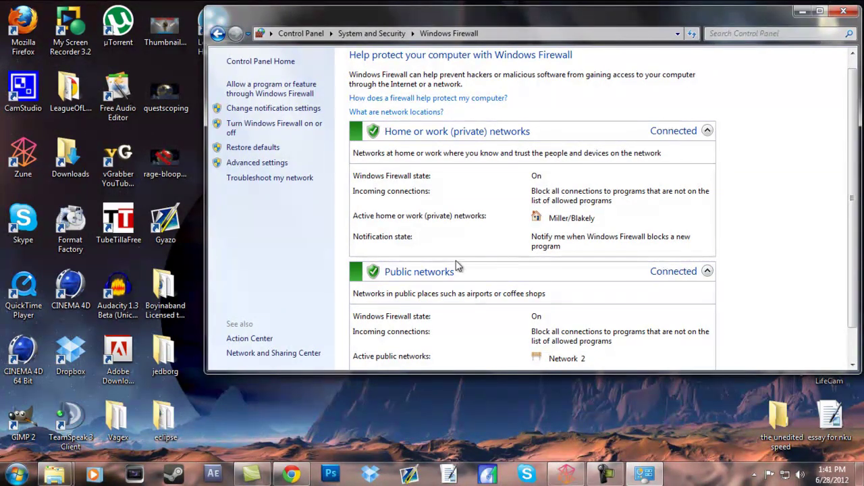
{"action": "left_click", "coordinate": [707, 131]}
{"action": "left_click", "coordinate": [706, 167]}
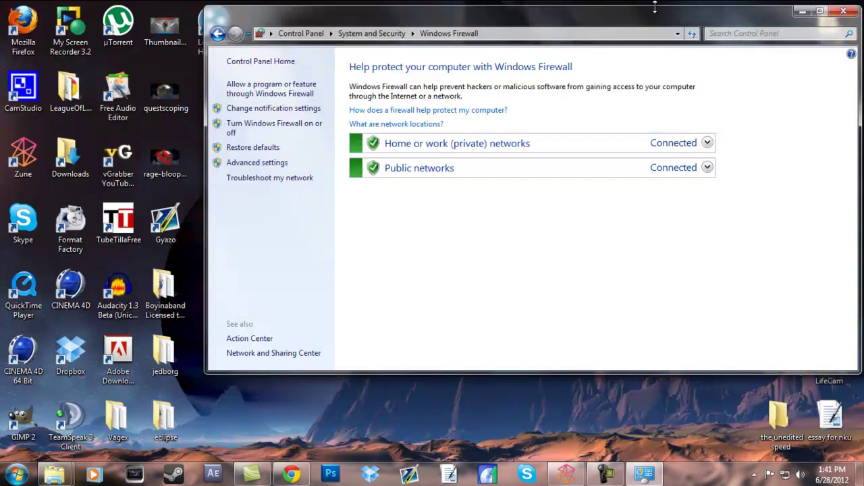
{"action": "left_click_drag", "start_coordinate": [654, 7], "coordinate": [547, 316]}
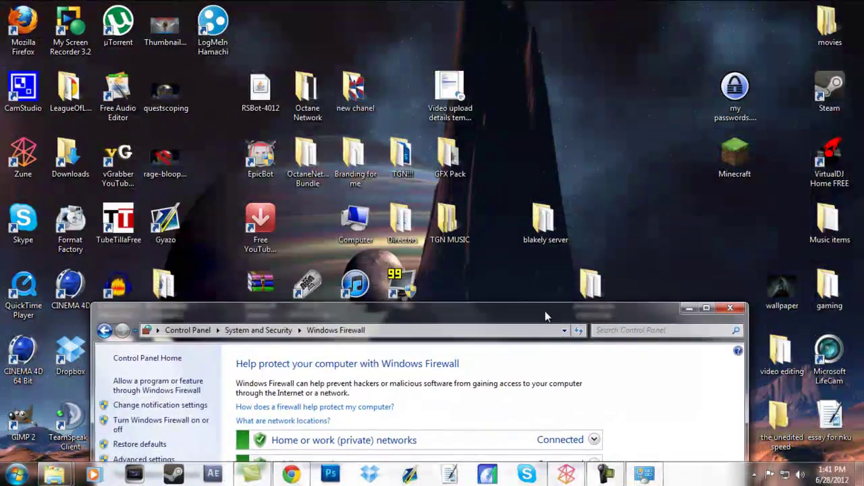
Close the Windows Firewall window and open server.properties from the blakely server folder in WordPad.
{"action": "left_click_drag", "start_coordinate": [435, 311], "coordinate": [419, 70]}
{"action": "left_click", "coordinate": [715, 69]}
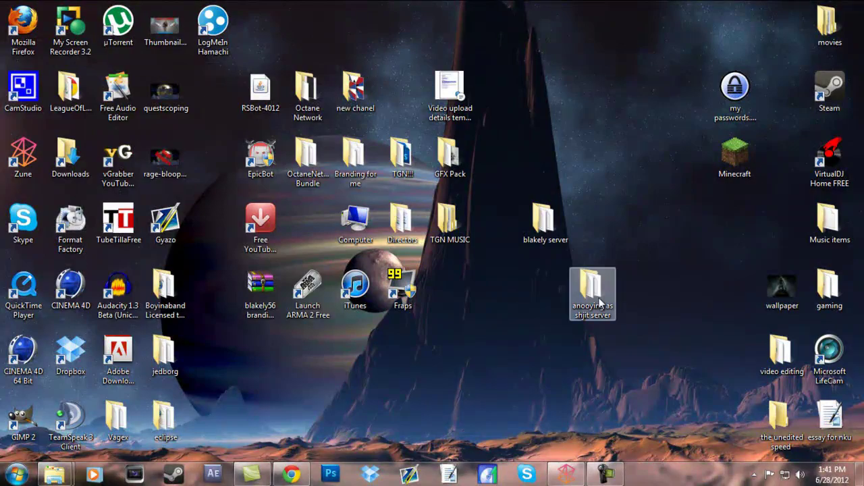
{"action": "double_click", "coordinate": [545, 230]}
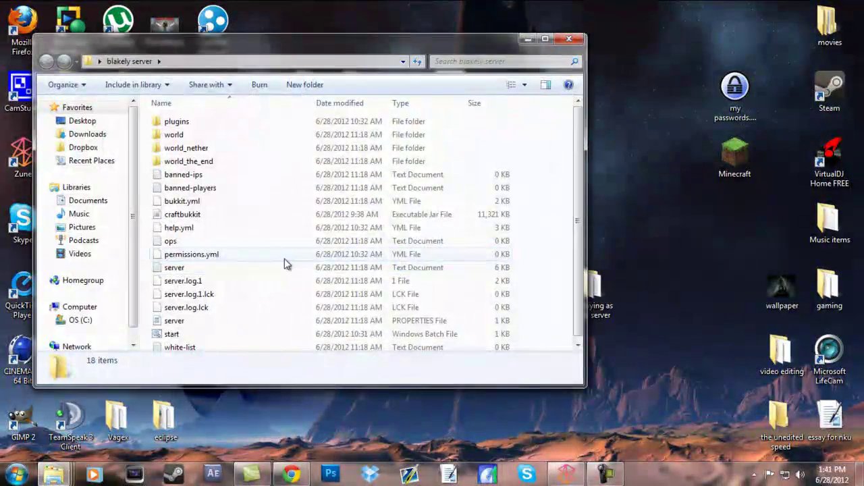
{"action": "left_click", "coordinate": [214, 317]}
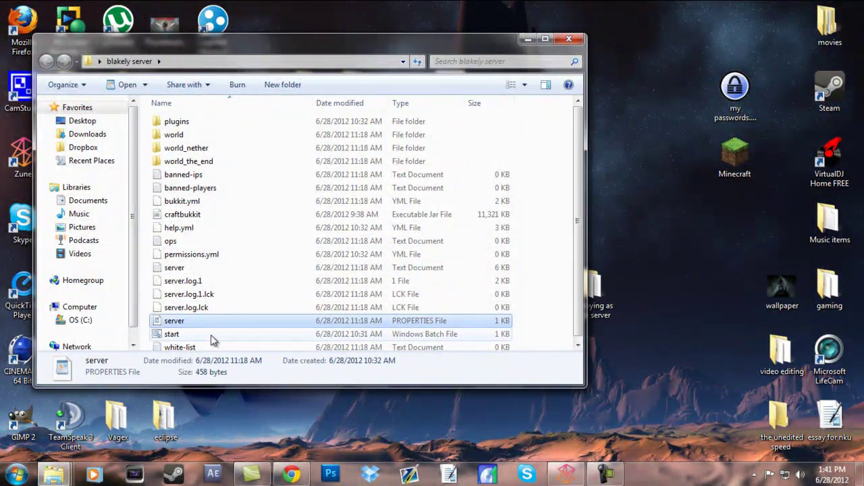
{"action": "double_click", "coordinate": [227, 323]}
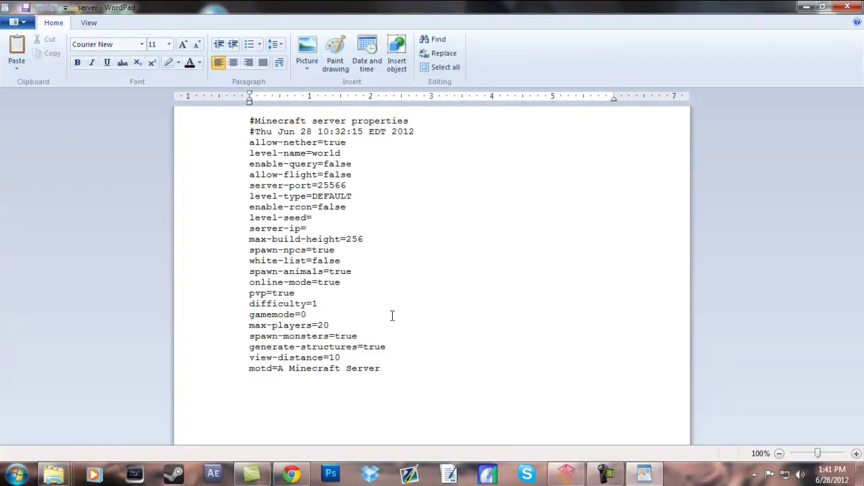
Review the server-ip and online-mode true settings, then close WordPad and the server folder.
{"action": "left_click", "coordinate": [355, 225]}
{"action": "double_click", "coordinate": [355, 284]}
{"action": "left_click", "coordinate": [366, 279]}
{"action": "key", "text": "alt+F4"}
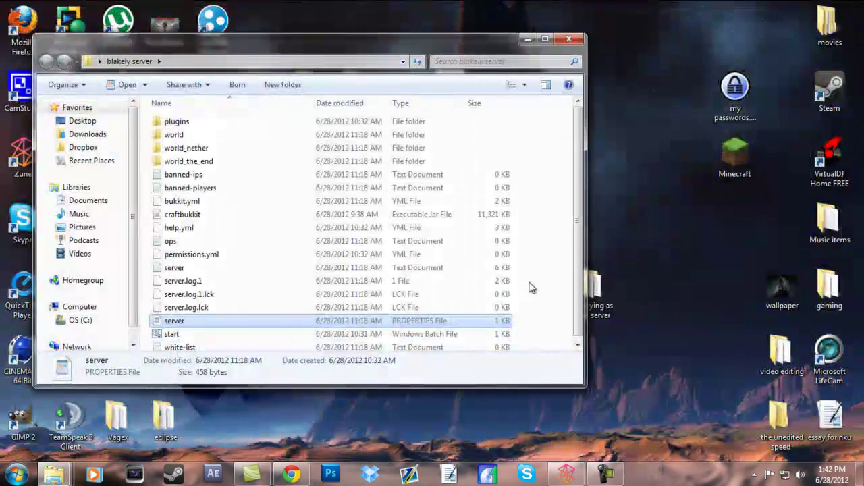
{"action": "left_click", "coordinate": [568, 38]}
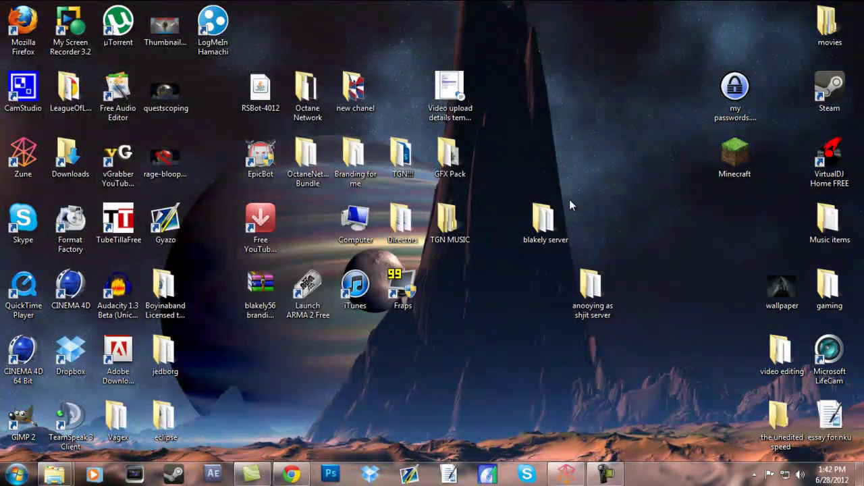
{"action": "mouse_move", "coordinate": [238, 67]}
{"action": "left_mouse_down"}
{"action": "mouse_move", "coordinate": [495, 381]}
{"action": "mouse_move", "coordinate": [199, 66]}
{"action": "mouse_move", "coordinate": [243, 55]}
{"action": "mouse_move", "coordinate": [237, 66]}
{"action": "left_mouse_up"}
{"action": "left_click", "coordinate": [492, 374]}
{"action": "left_click", "coordinate": [268, 396]}
{"action": "left_click_drag", "start_coordinate": [482, 367], "coordinate": [242, 66]}
{"action": "left_click", "coordinate": [243, 56]}
{"action": "left_click_drag", "start_coordinate": [478, 347], "coordinate": [241, 79]}
{"action": "left_click_drag", "start_coordinate": [463, 373], "coordinate": [245, 76]}
{"action": "left_click_drag", "start_coordinate": [476, 396], "coordinate": [236, 69]}
{"action": "left_click_drag", "start_coordinate": [470, 341], "coordinate": [237, 69]}
{"action": "left_click", "coordinate": [472, 381]}
{"action": "left_click_drag", "start_coordinate": [475, 368], "coordinate": [236, 69]}
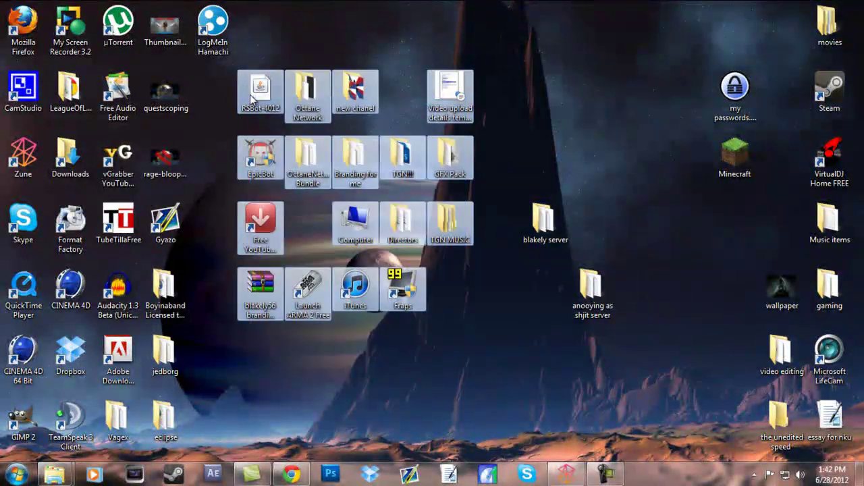
{"action": "left_click", "coordinate": [498, 372]}
{"action": "left_click_drag", "start_coordinate": [469, 360], "coordinate": [262, 77]}
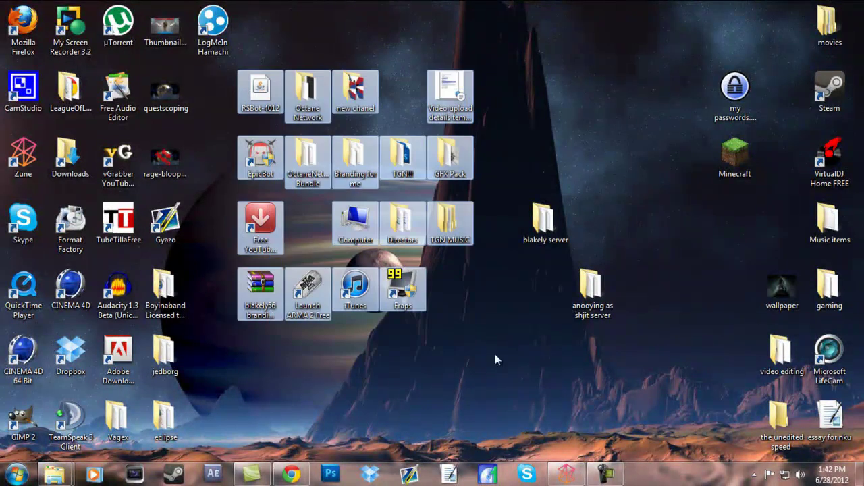
{"action": "left_click", "coordinate": [497, 379]}
{"action": "left_click_drag", "start_coordinate": [496, 371], "coordinate": [243, 54]}
{"action": "left_click", "coordinate": [506, 376]}
{"action": "left_click_drag", "start_coordinate": [503, 371], "coordinate": [473, 365]}
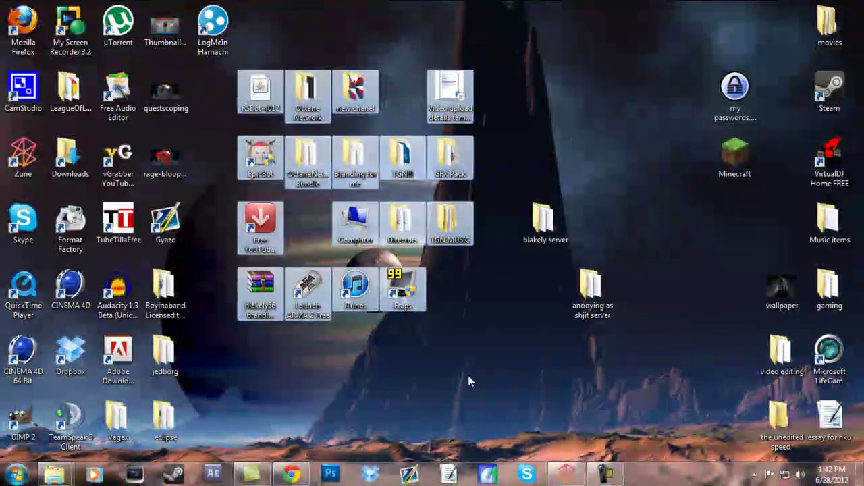
{"action": "left_click", "coordinate": [470, 371]}
{"action": "left_click_drag", "start_coordinate": [478, 397], "coordinate": [237, 70]}
{"action": "left_click", "coordinate": [387, 358]}
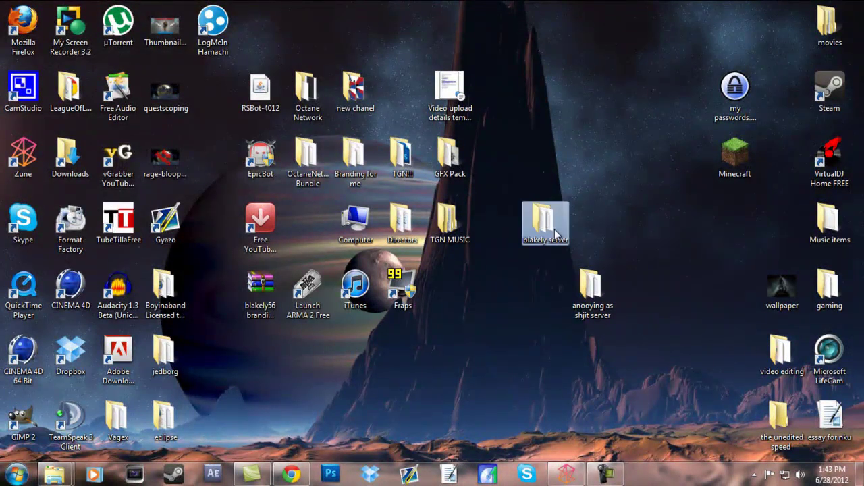
{"action": "key", "text": "Delete"}
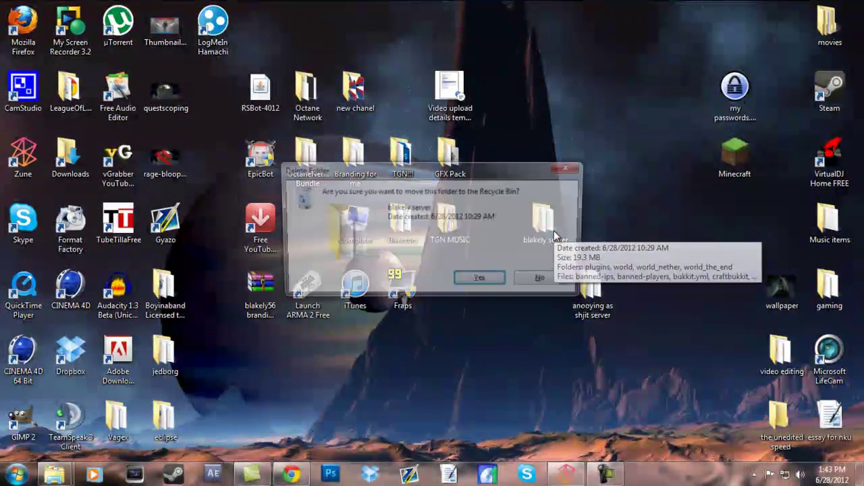
{"action": "key", "text": "Return"}
{"action": "left_click", "coordinate": [547, 295]}
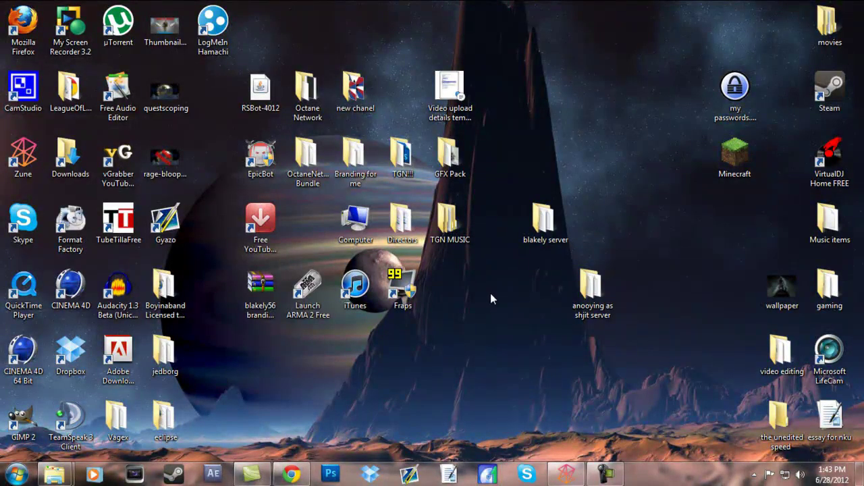
{"action": "left_click_drag", "start_coordinate": [554, 217], "coordinate": [554, 175]}
{"action": "left_click", "coordinate": [301, 478]}
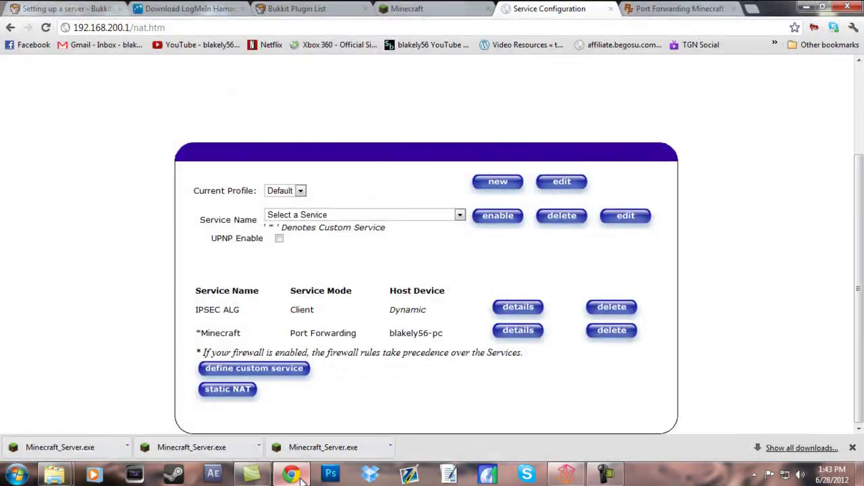
{"action": "left_click", "coordinate": [301, 478]}
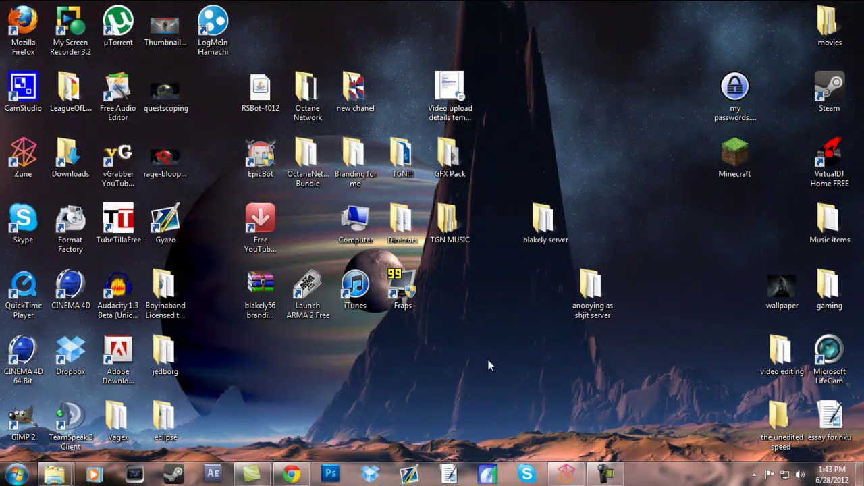
Select the anooying as shjit server folder and delete it, confirming with Enter.
{"action": "left_click_drag", "start_coordinate": [471, 363], "coordinate": [223, 73]}
{"action": "left_click", "coordinate": [471, 343]}
{"action": "left_click_drag", "start_coordinate": [475, 421], "coordinate": [227, 79]}
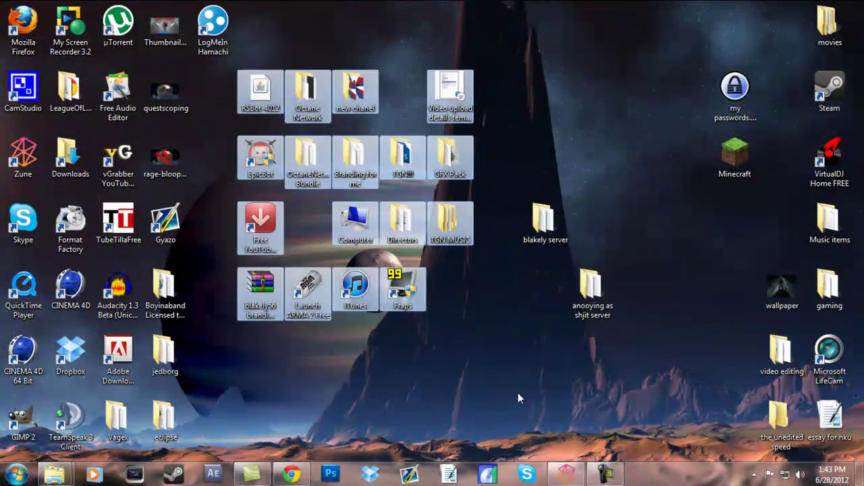
{"action": "left_click", "coordinate": [495, 385]}
{"action": "left_click_drag", "start_coordinate": [481, 393], "coordinate": [251, 52]}
{"action": "left_click", "coordinate": [444, 411]}
{"action": "left_click_drag", "start_coordinate": [449, 410], "coordinate": [271, 64]}
{"action": "left_click", "coordinate": [455, 391]}
{"action": "left_click_drag", "start_coordinate": [443, 380], "coordinate": [235, 68]}
{"action": "left_click", "coordinate": [468, 344]}
{"action": "left_click_drag", "start_coordinate": [471, 365], "coordinate": [233, 60]}
{"action": "left_click", "coordinate": [456, 441]}
{"action": "left_click_drag", "start_coordinate": [473, 356], "coordinate": [239, 72]}
{"action": "left_click", "coordinate": [476, 390]}
{"action": "left_click_drag", "start_coordinate": [479, 390], "coordinate": [267, 99]}
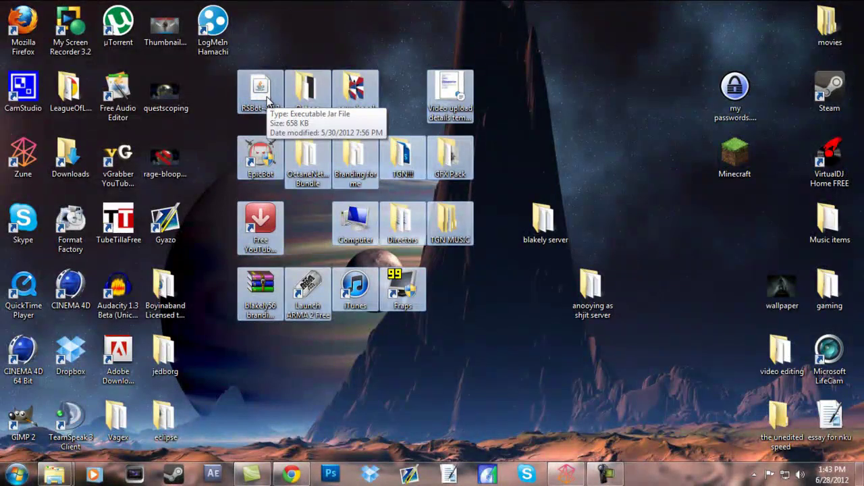
{"action": "left_click", "coordinate": [474, 348]}
{"action": "left_click_drag", "start_coordinate": [475, 371], "coordinate": [245, 64]}
{"action": "left_click", "coordinate": [461, 376]}
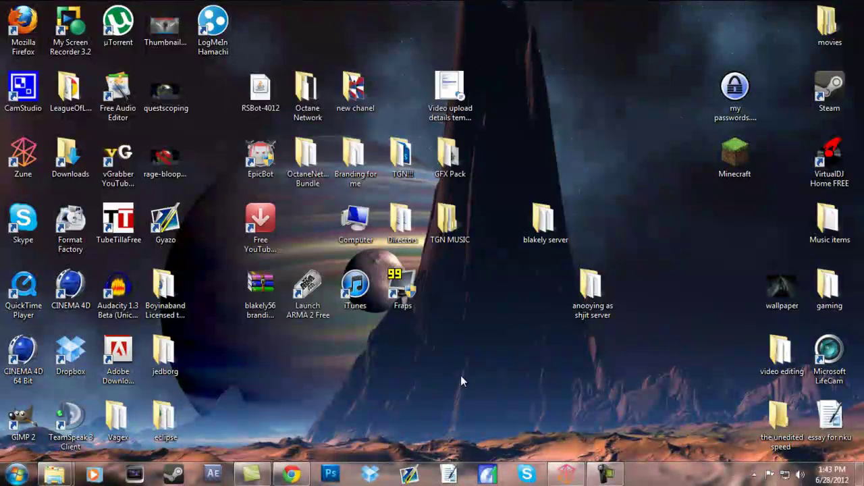
{"action": "left_click_drag", "start_coordinate": [428, 356], "coordinate": [241, 54]}
{"action": "left_click", "coordinate": [433, 382]}
{"action": "left_click_drag", "start_coordinate": [458, 360], "coordinate": [194, 4]}
{"action": "left_click", "coordinate": [519, 436]}
{"action": "left_click_drag", "start_coordinate": [450, 392], "coordinate": [240, 68]}
{"action": "left_click_drag", "start_coordinate": [473, 377], "coordinate": [239, 68]}
{"action": "left_click", "coordinate": [499, 397]}
{"action": "left_click_drag", "start_coordinate": [486, 381], "coordinate": [262, 64]}
{"action": "left_click_drag", "start_coordinate": [498, 408], "coordinate": [243, 67]}
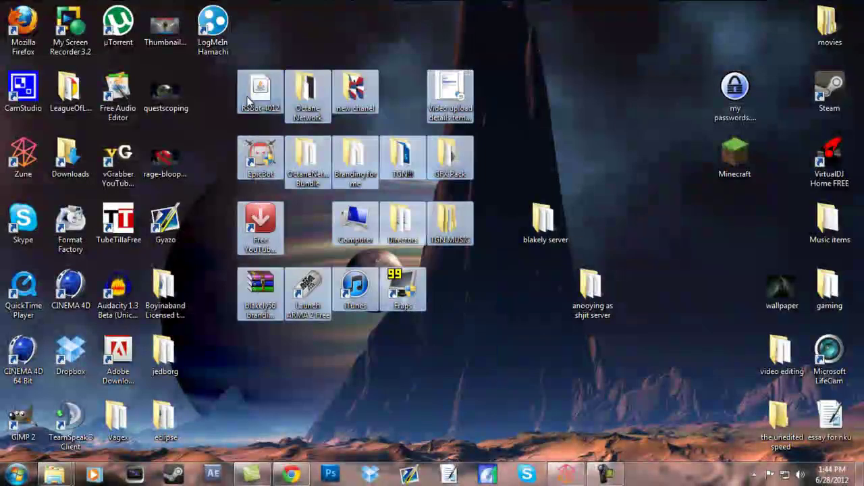
{"action": "left_click", "coordinate": [473, 405]}
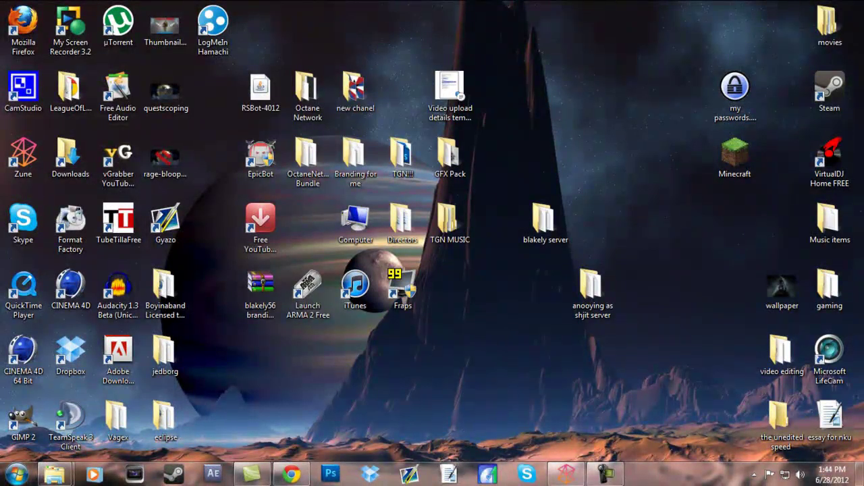
{"action": "key", "text": "Delete"}
{"action": "key", "text": "Return"}
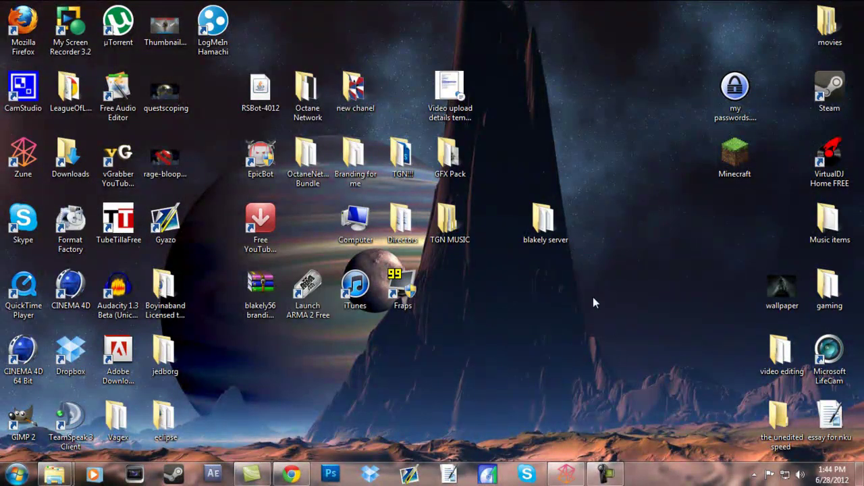
Marquee-select the blakely server folder and groups of desktop icons, then clear the selection.
{"action": "mouse_move", "coordinate": [586, 307]}
{"action": "left_mouse_down"}
{"action": "mouse_move", "coordinate": [515, 182]}
{"action": "mouse_move", "coordinate": [564, 293]}
{"action": "mouse_move", "coordinate": [521, 179]}
{"action": "left_mouse_up"}
{"action": "left_click", "coordinate": [582, 315]}
{"action": "left_click_drag", "start_coordinate": [583, 316], "coordinate": [542, 177]}
{"action": "left_click", "coordinate": [576, 347]}
{"action": "left_click_drag", "start_coordinate": [576, 314], "coordinate": [512, 156]}
{"action": "left_click", "coordinate": [604, 311]}
{"action": "left_click_drag", "start_coordinate": [606, 296], "coordinate": [547, 232]}
{"action": "left_click", "coordinate": [607, 368]}
{"action": "left_click_drag", "start_coordinate": [606, 367], "coordinate": [221, 66]}
{"action": "left_click", "coordinate": [595, 400]}
{"action": "left_click_drag", "start_coordinate": [598, 342], "coordinate": [237, 67]}
{"action": "left_click", "coordinate": [599, 354]}
{"action": "left_click_drag", "start_coordinate": [603, 349], "coordinate": [236, 69]}
{"action": "left_click", "coordinate": [646, 422]}
{"action": "left_click_drag", "start_coordinate": [604, 373], "coordinate": [233, 91]}
{"action": "left_click", "coordinate": [566, 417]}
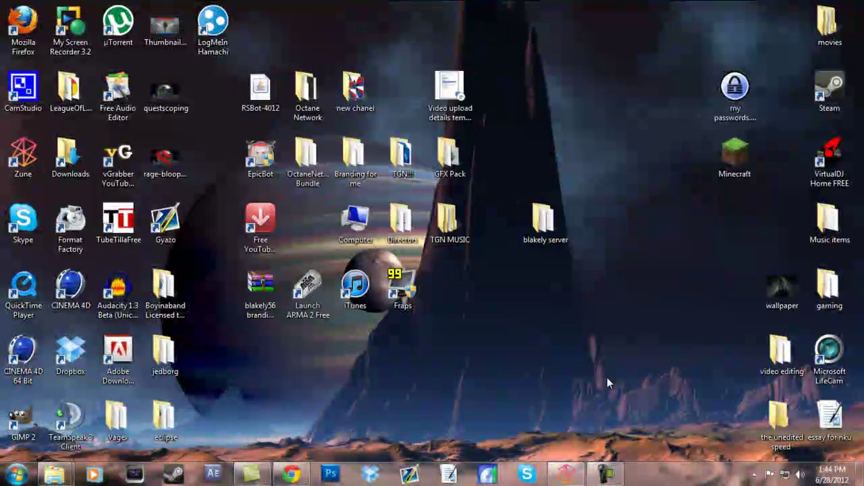
{"action": "left_click_drag", "start_coordinate": [626, 270], "coordinate": [236, 67]}
{"action": "left_click", "coordinate": [463, 309]}
{"action": "left_click_drag", "start_coordinate": [599, 375], "coordinate": [229, 61]}
{"action": "left_click", "coordinate": [497, 329]}
{"action": "left_click_drag", "start_coordinate": [620, 354], "coordinate": [231, 82]}
{"action": "left_click", "coordinate": [492, 368]}
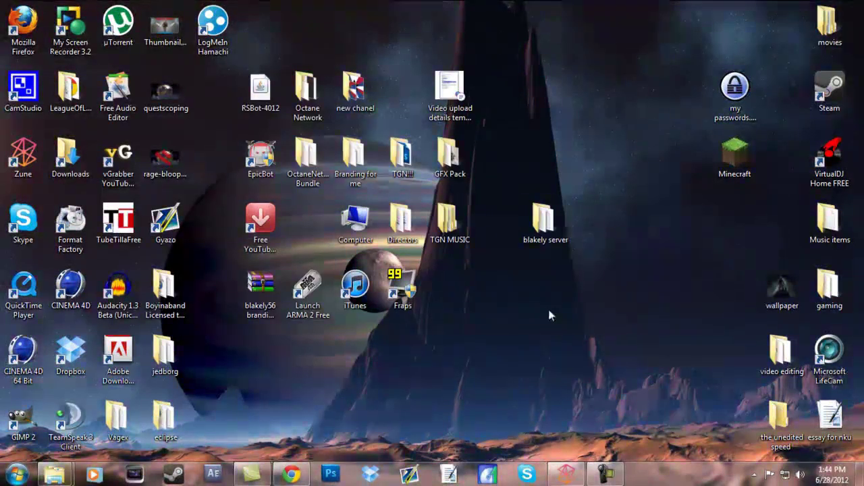